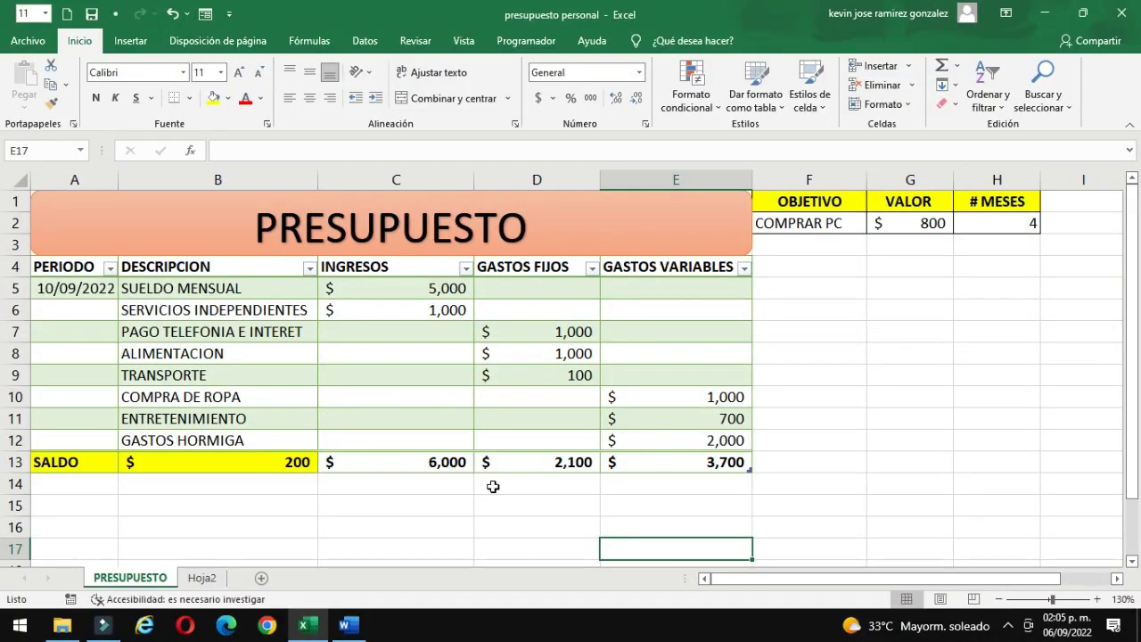
- Select the ALIMENTACION cell in the budget table and open its data form at record 1 of 8
click(410, 486)
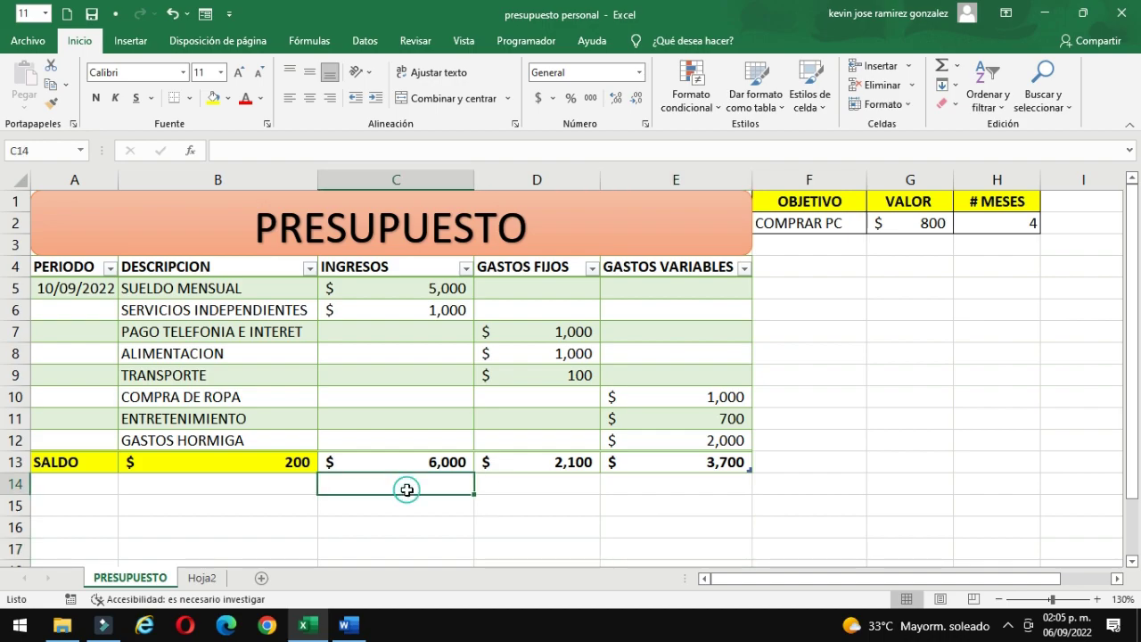
click(290, 412)
click(446, 361)
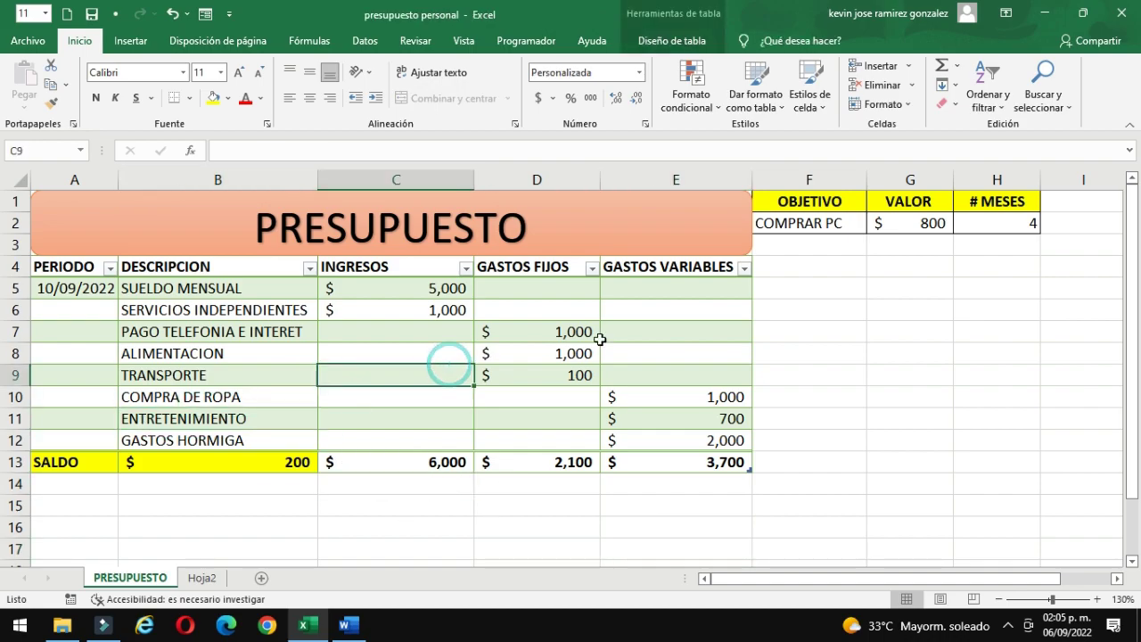
click(610, 338)
click(395, 338)
click(395, 353)
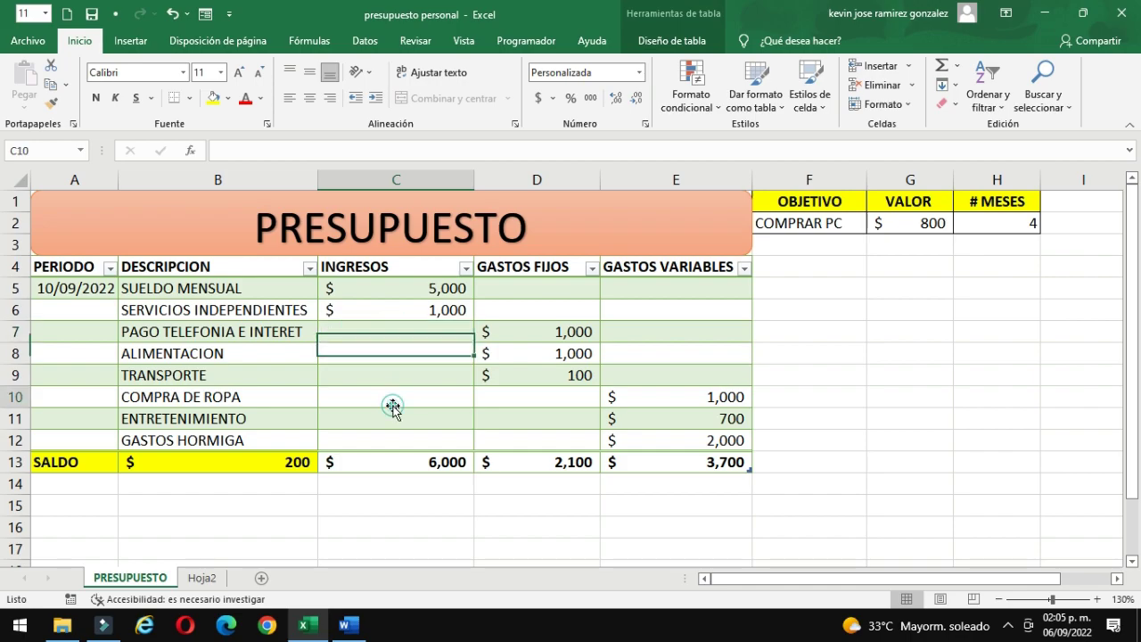
click(393, 405)
click(312, 349)
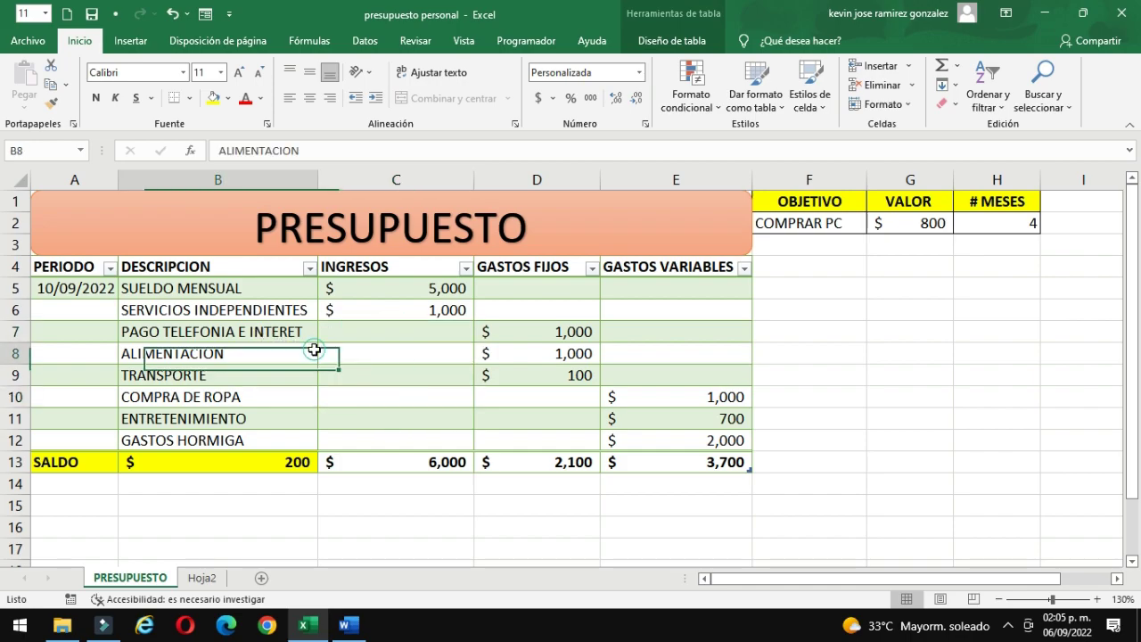
click(205, 13)
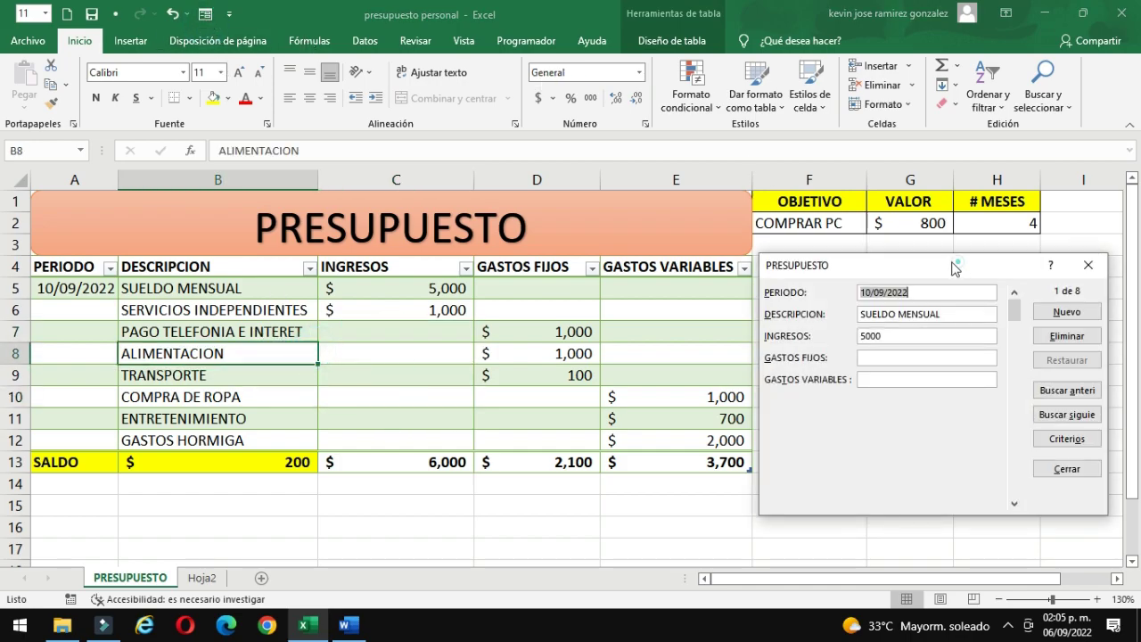
- Step forward through all eight records in the data form to the blank new record
drag(961, 264, 953, 271)
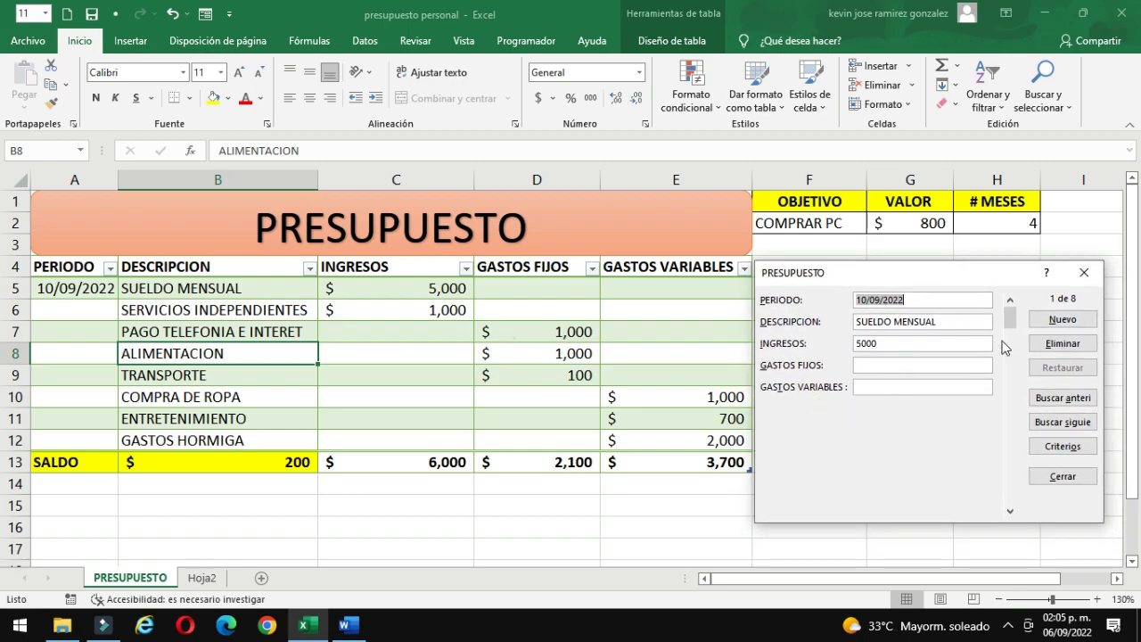
click(1010, 511)
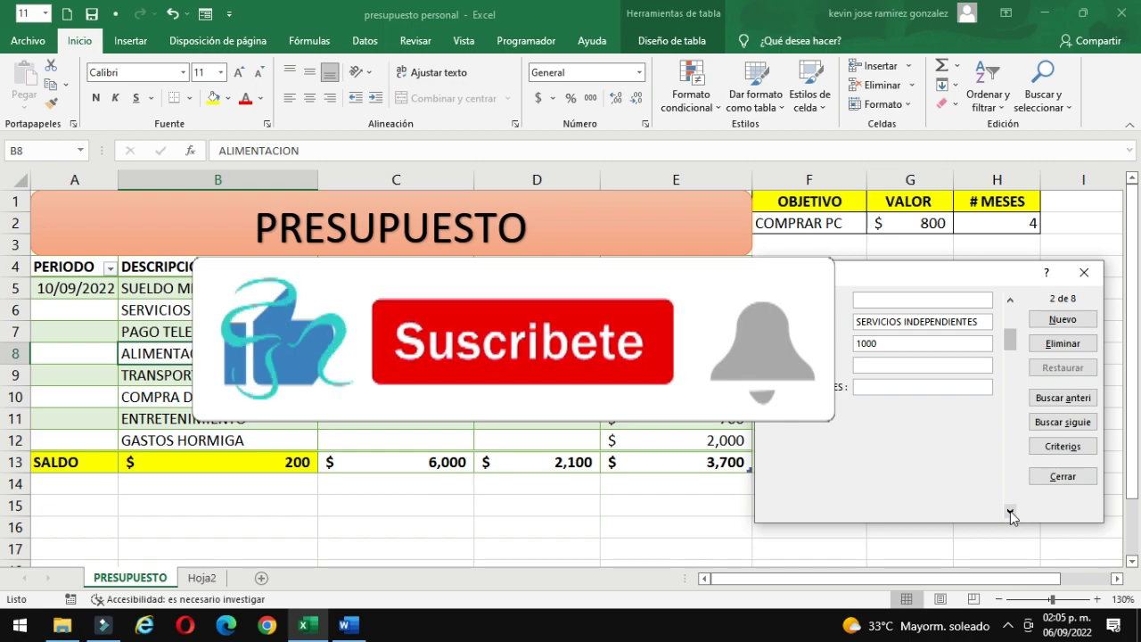
click(1010, 511)
click(1010, 511)
click(1010, 511)
click(1010, 511)
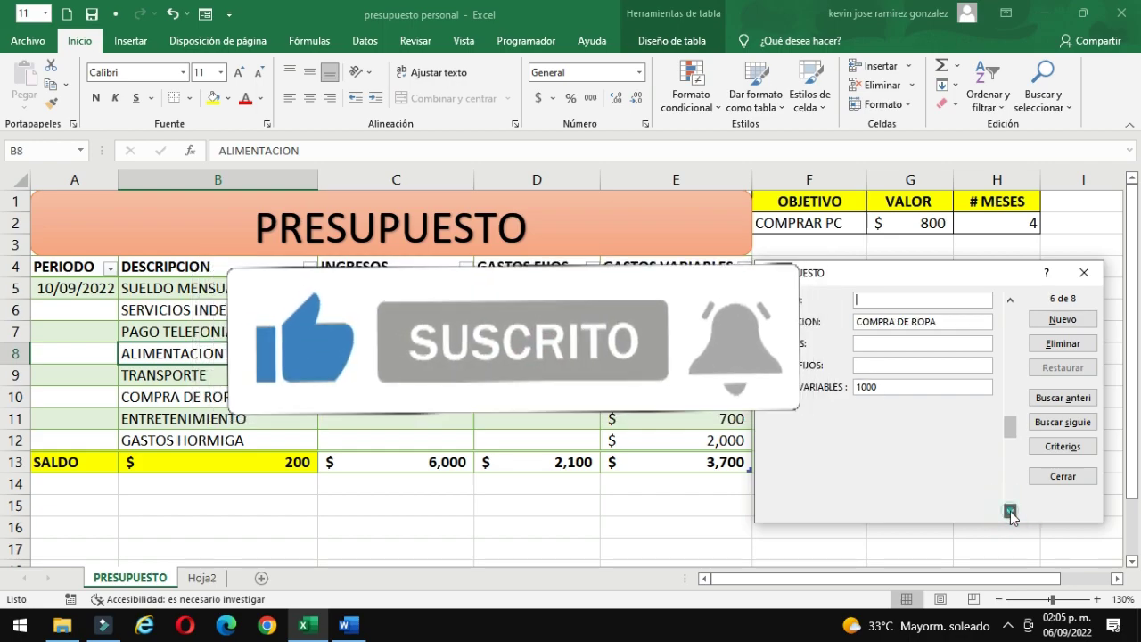
click(1010, 510)
click(1010, 511)
click(1010, 511)
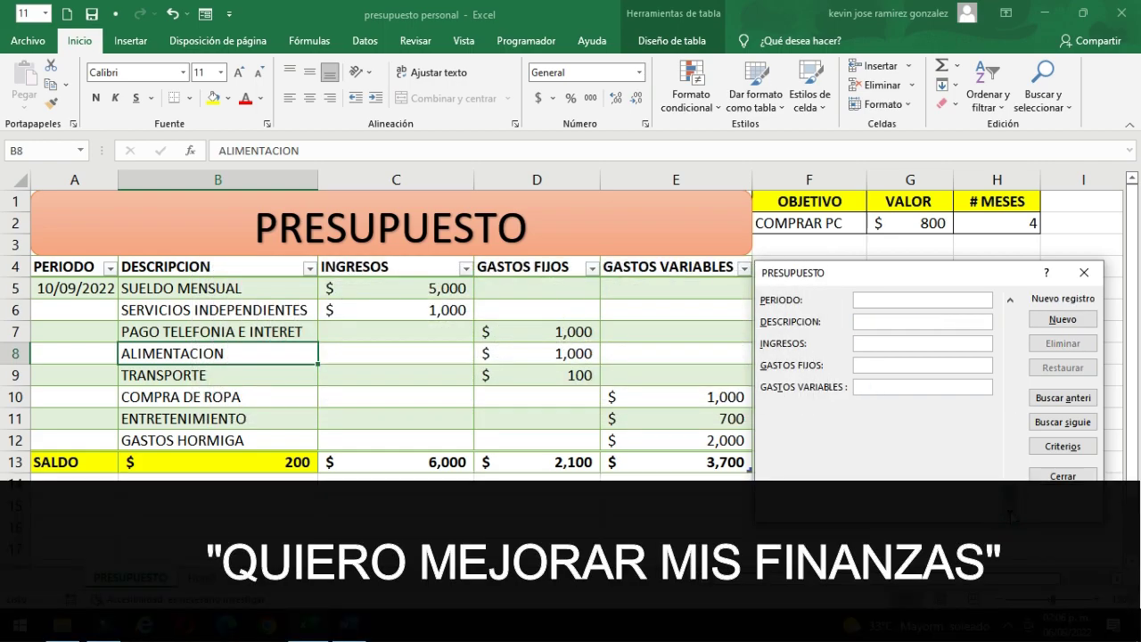
- Step back through several records, close the form, and select the COMPRAR PC goal cell
click(1010, 300)
click(1010, 301)
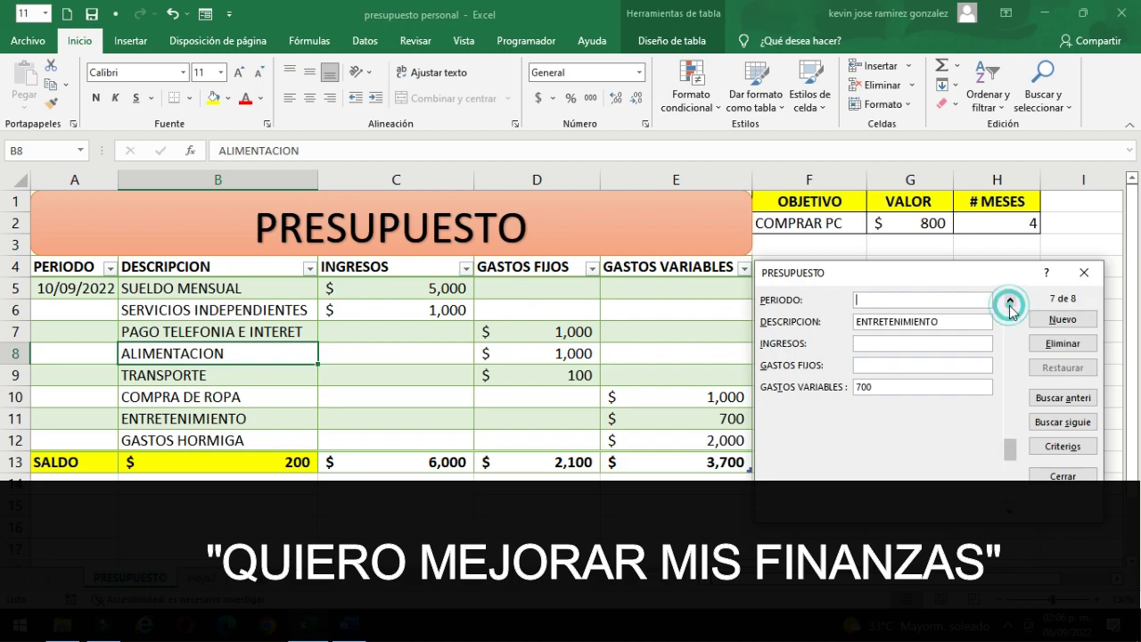
click(1010, 300)
click(1010, 301)
click(1010, 300)
click(1011, 301)
click(1010, 301)
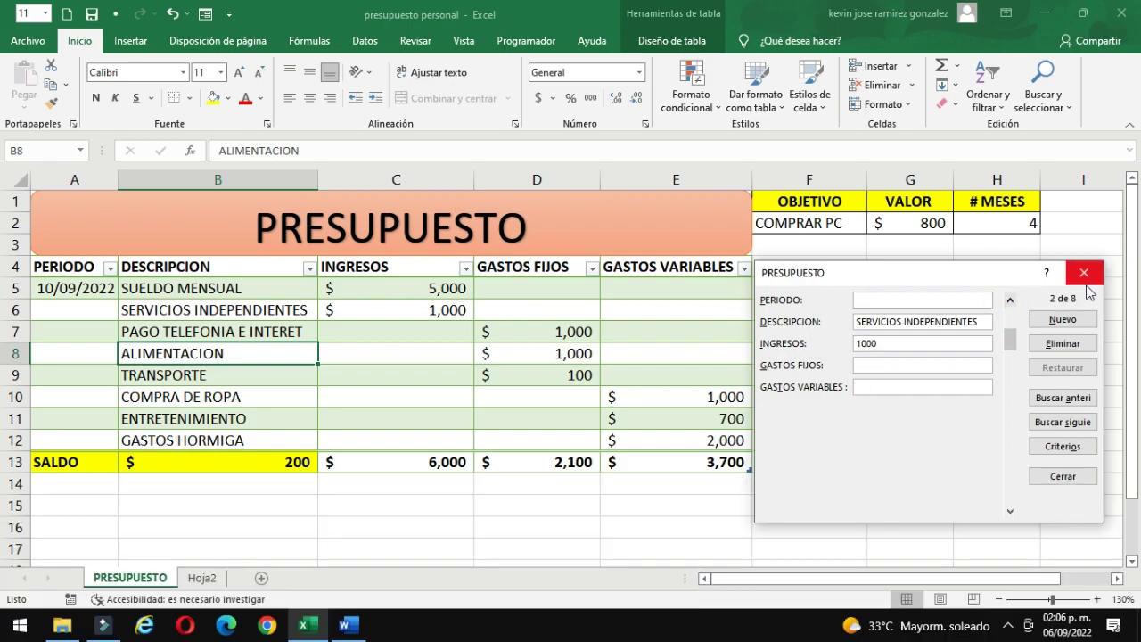
click(1084, 272)
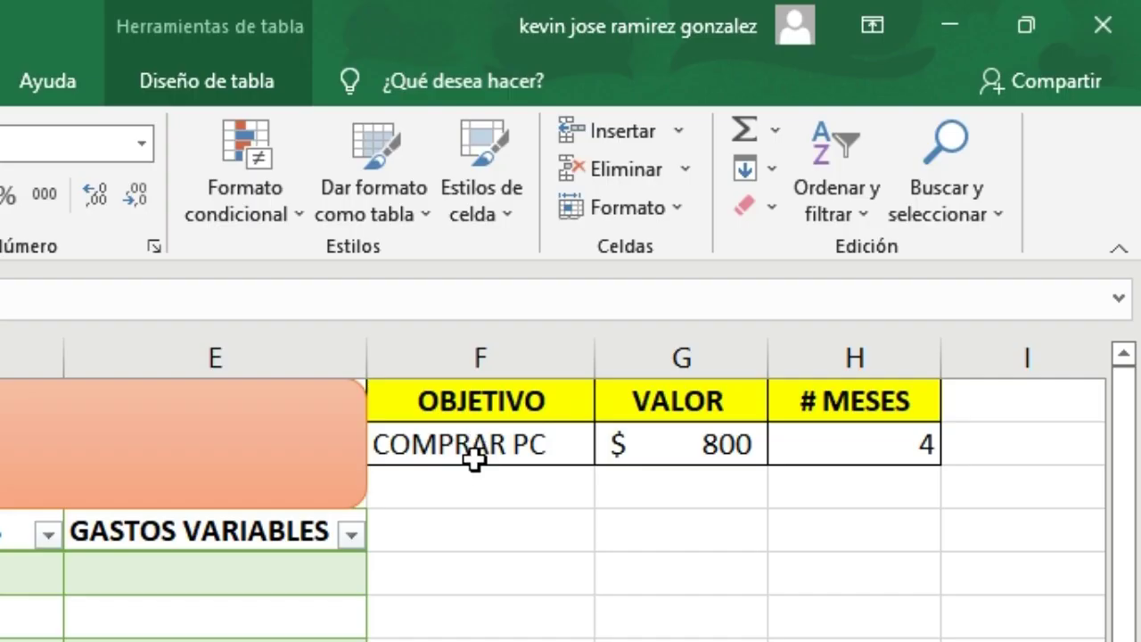
click(472, 459)
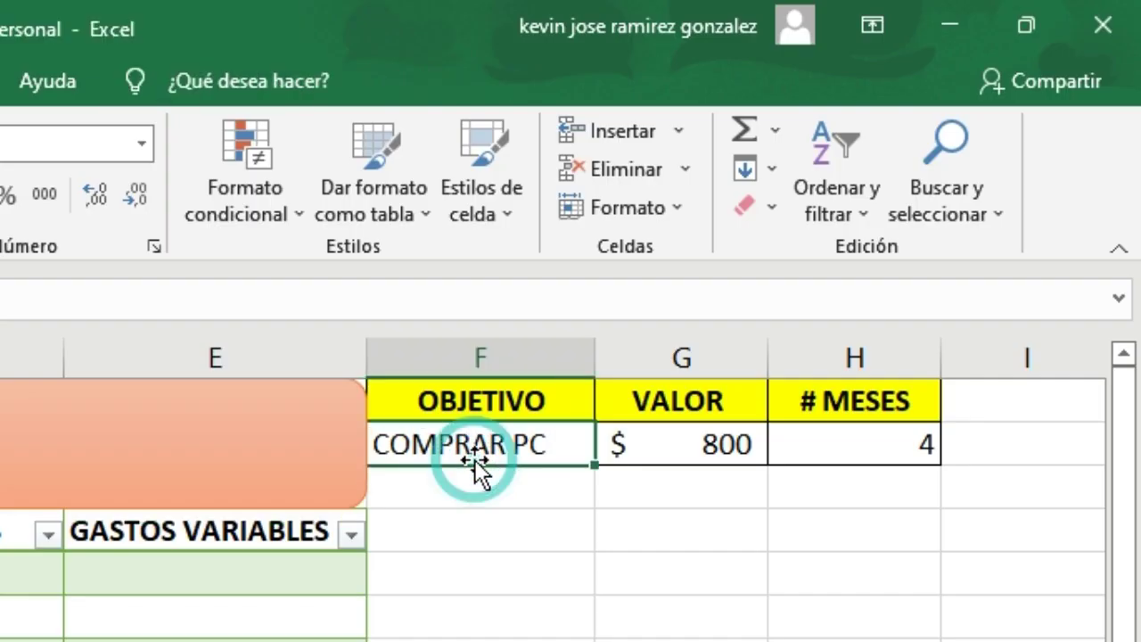
click(662, 447)
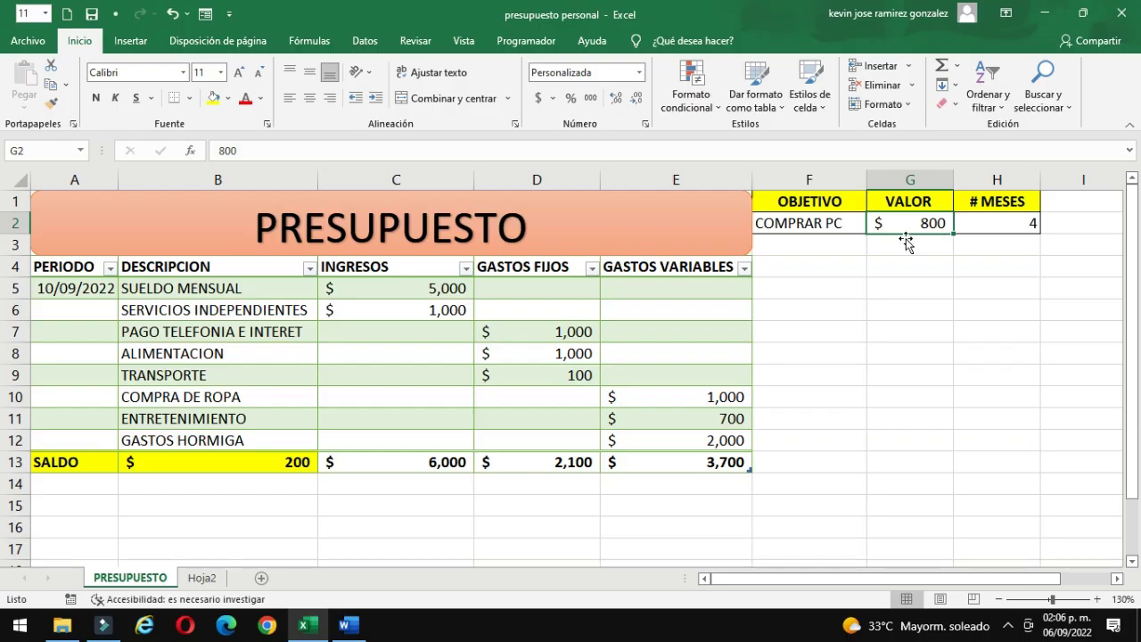
click(236, 354)
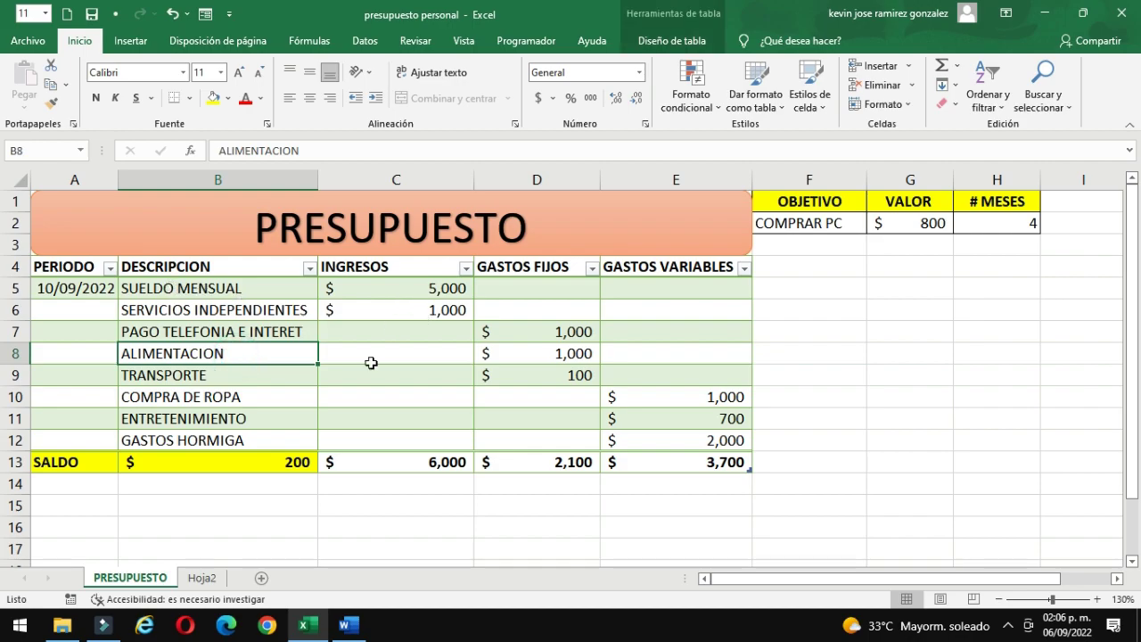
click(415, 178)
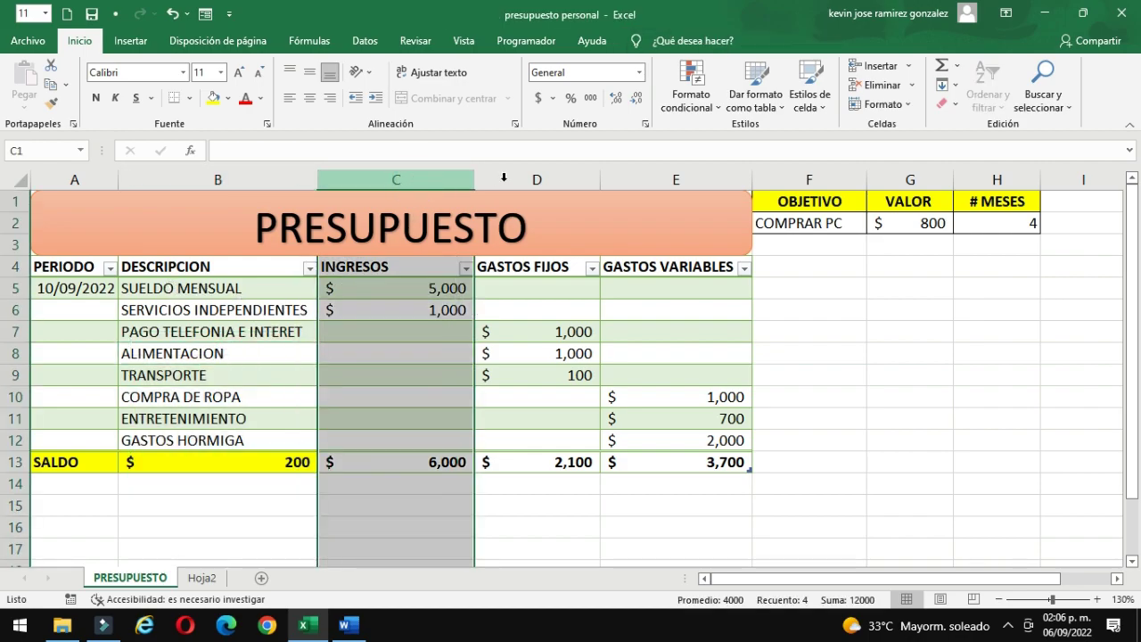
click(530, 172)
click(685, 170)
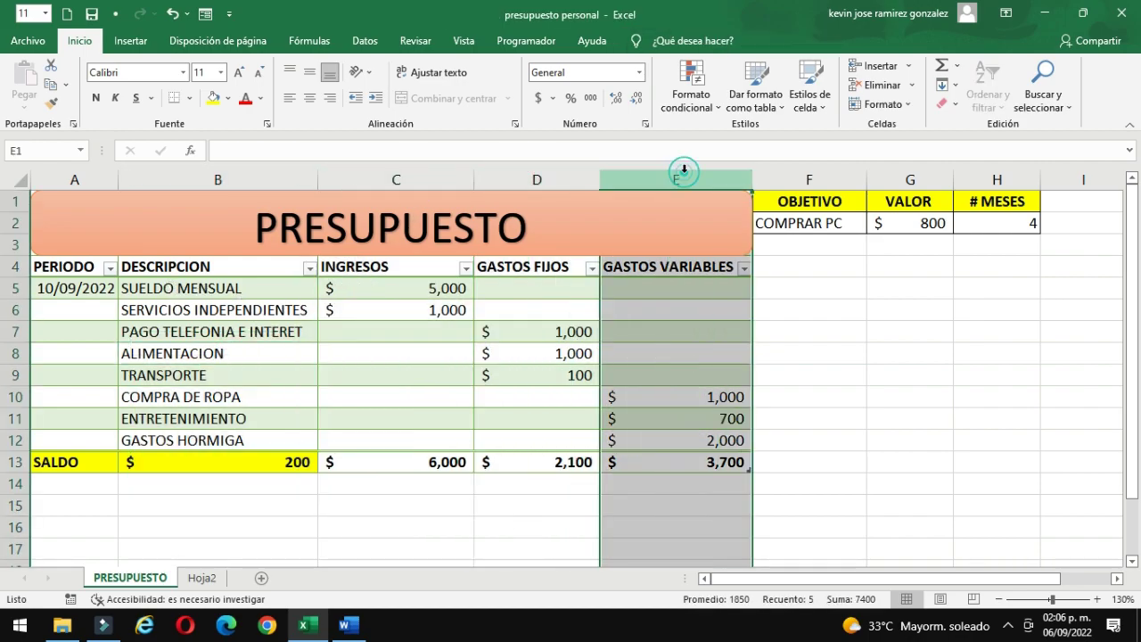
click(781, 330)
click(242, 466)
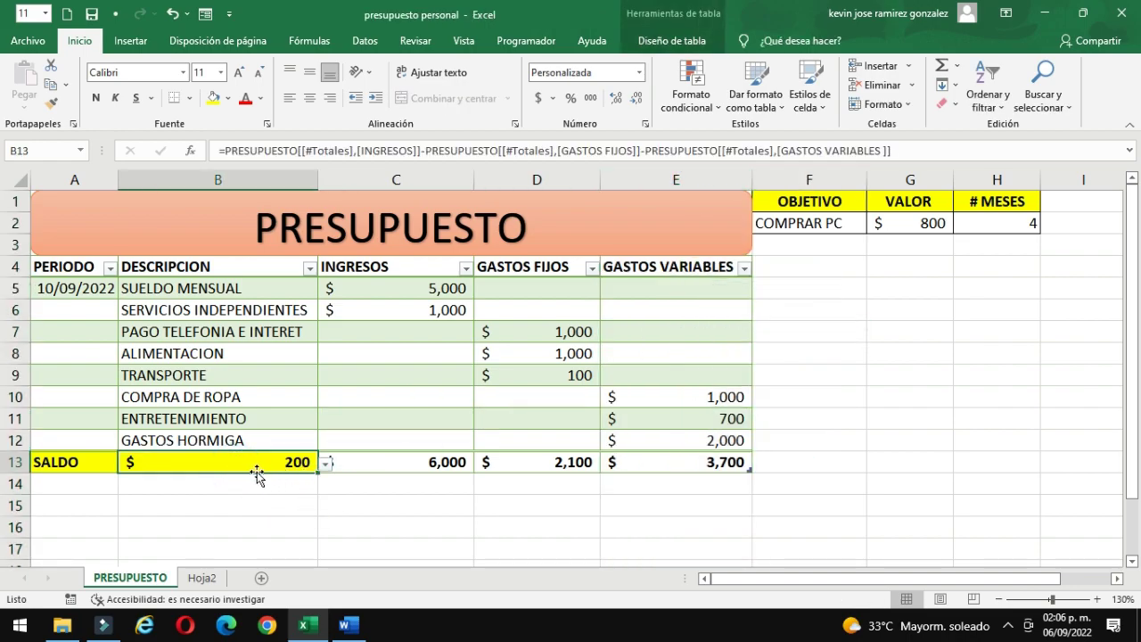
click(246, 463)
click(1015, 222)
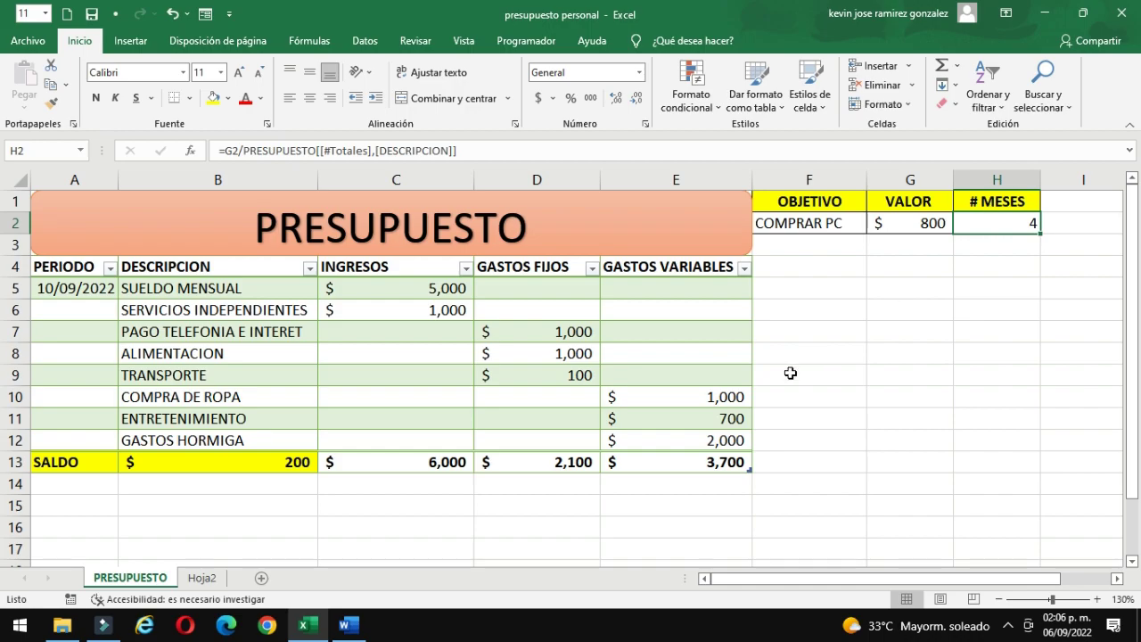
- Change ENTRETENIMIENTO's expense from 700 to 200 and SERVICIOS INDEPENDIENTES income in C6 to 3000
click(715, 419)
text(200)
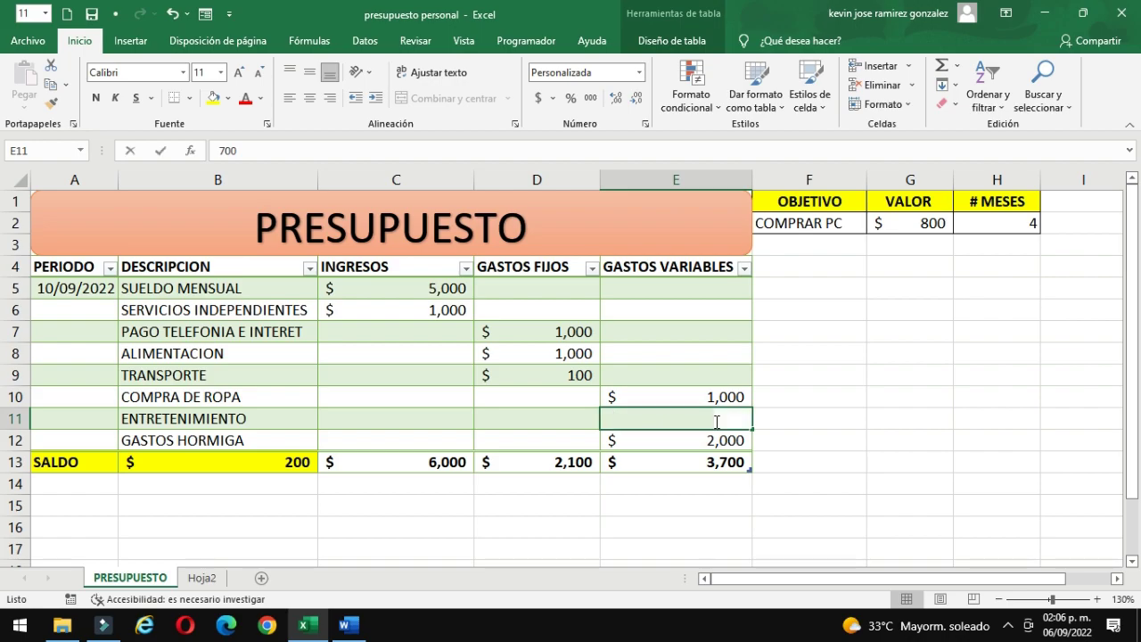
key(Return)
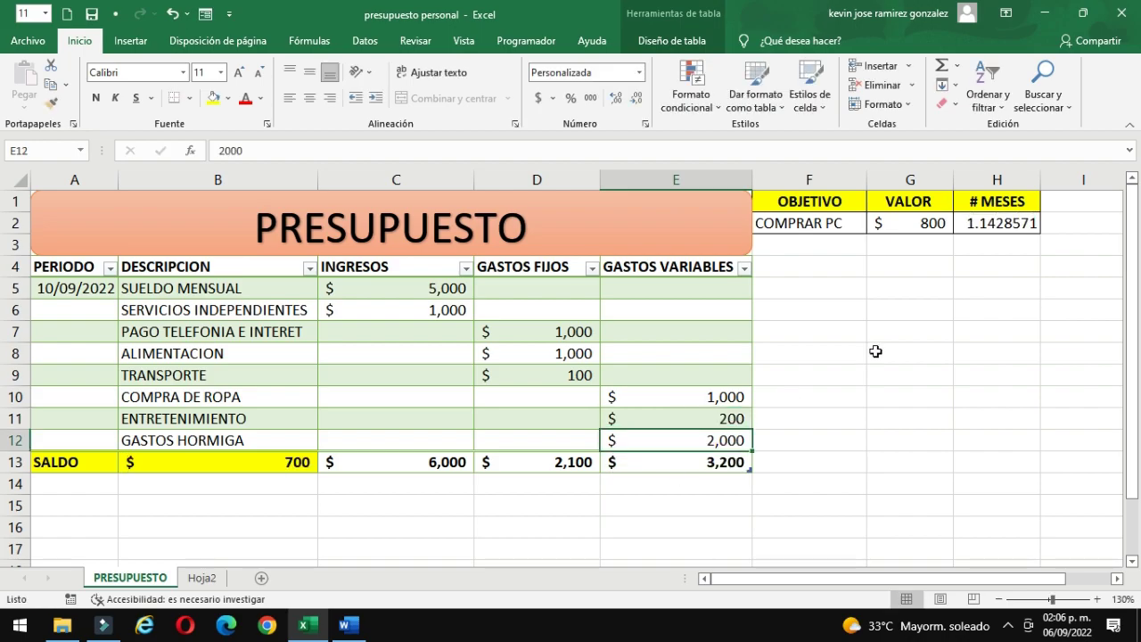
click(991, 230)
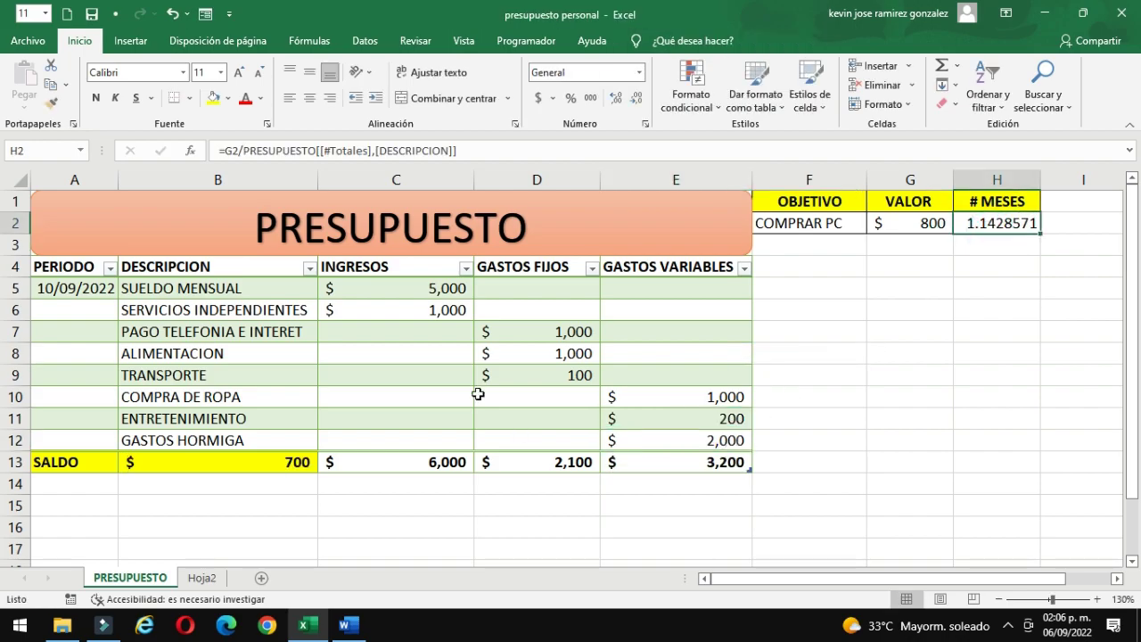
click(430, 308)
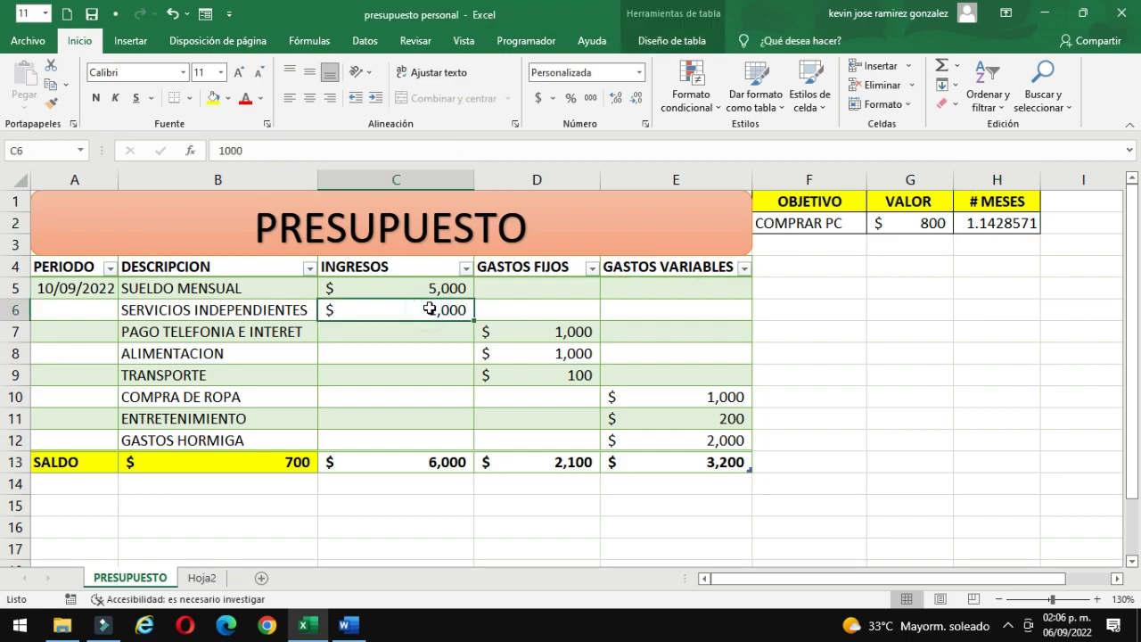
text(300)
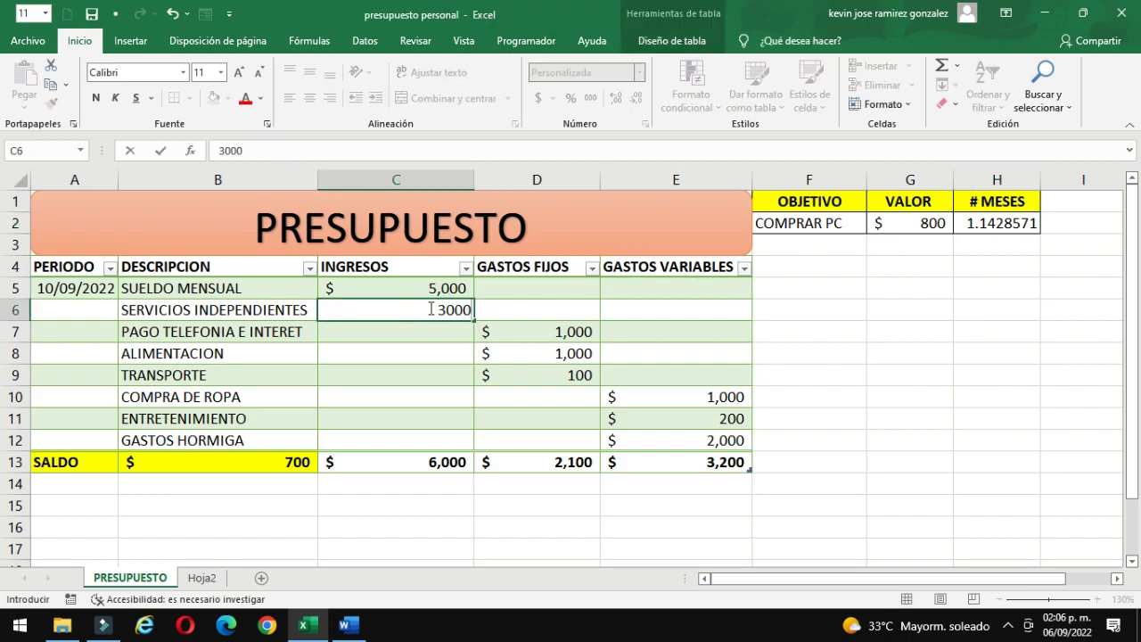
key(Return)
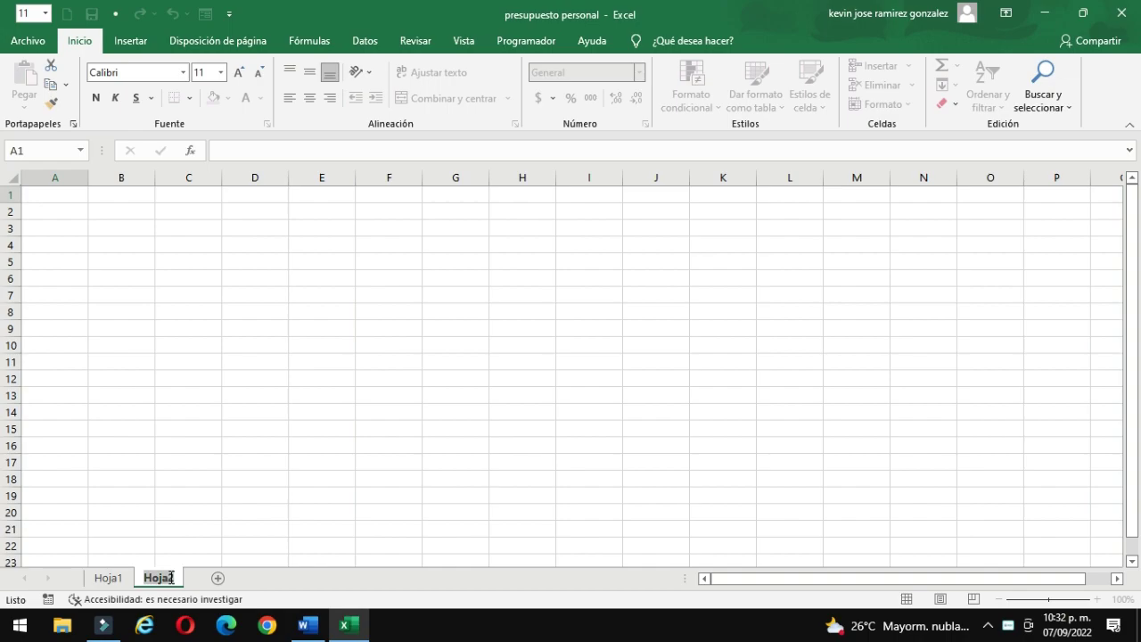
- Rename the sheet PRESUPUESTO, select cell A4 and zoom the view to 140%
text(PRESUP)
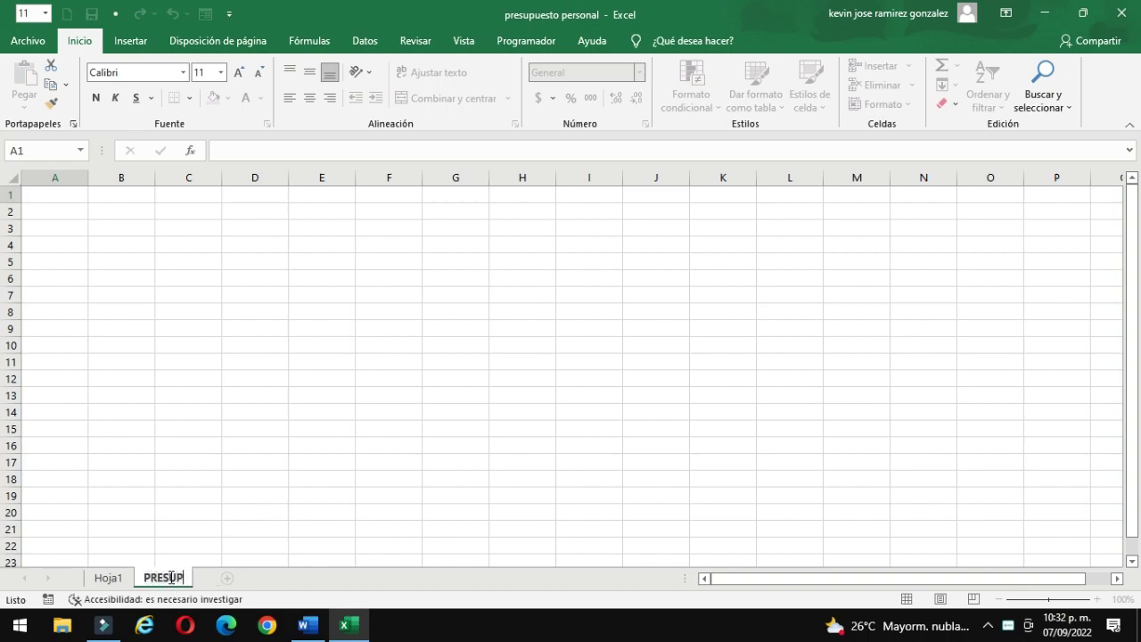
text(UESTO)
key(Return)
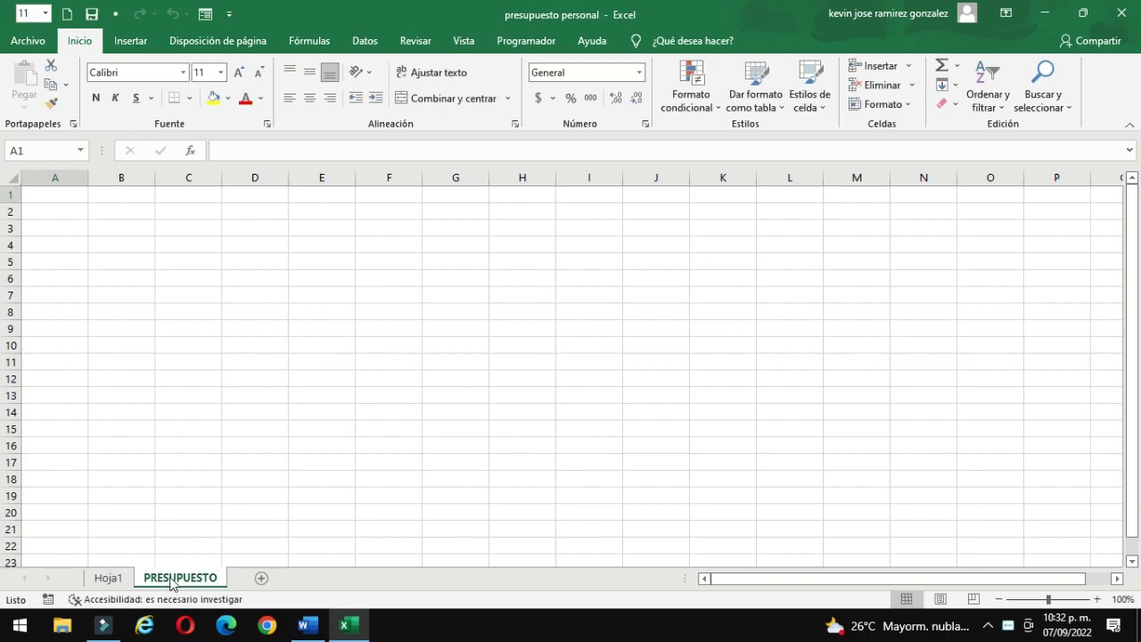
click(42, 250)
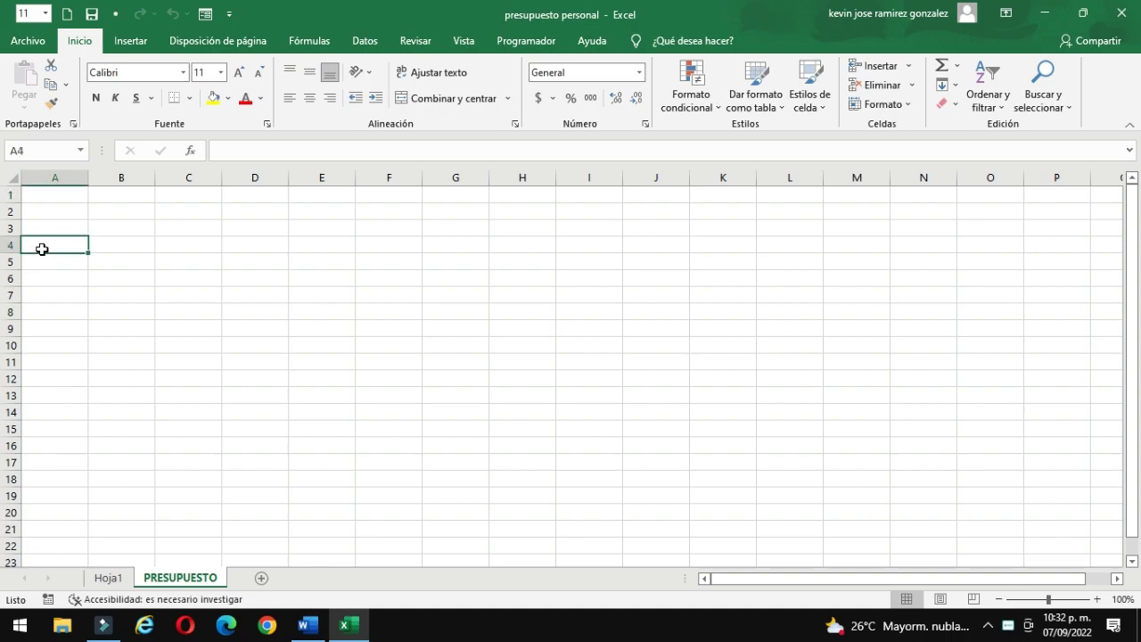
click(1097, 599)
click(1096, 599)
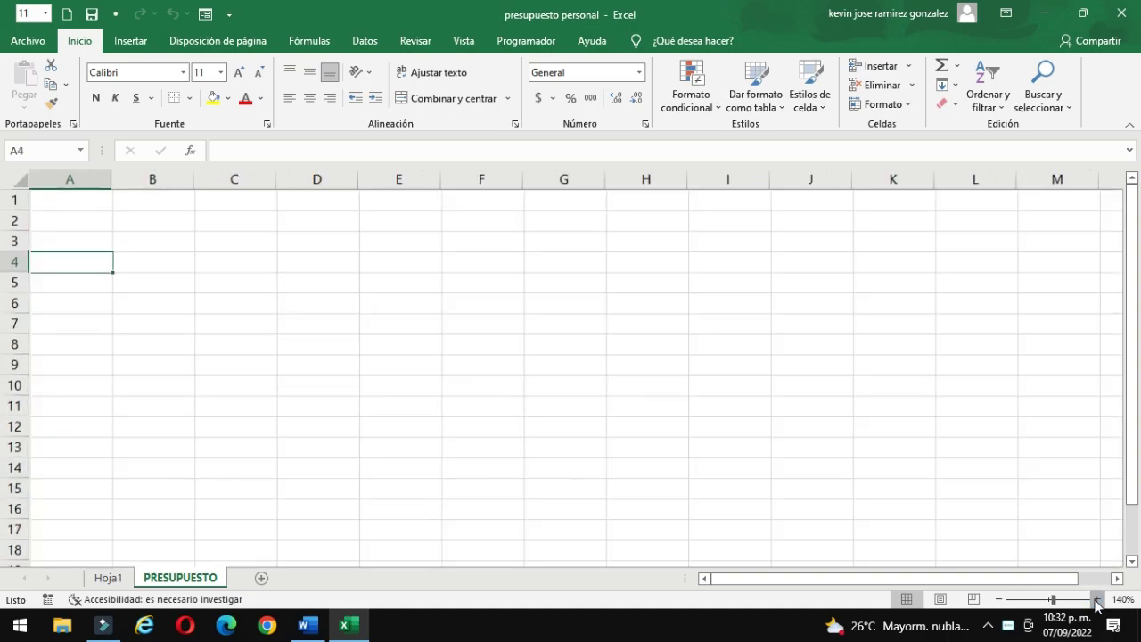
click(1097, 599)
click(1096, 599)
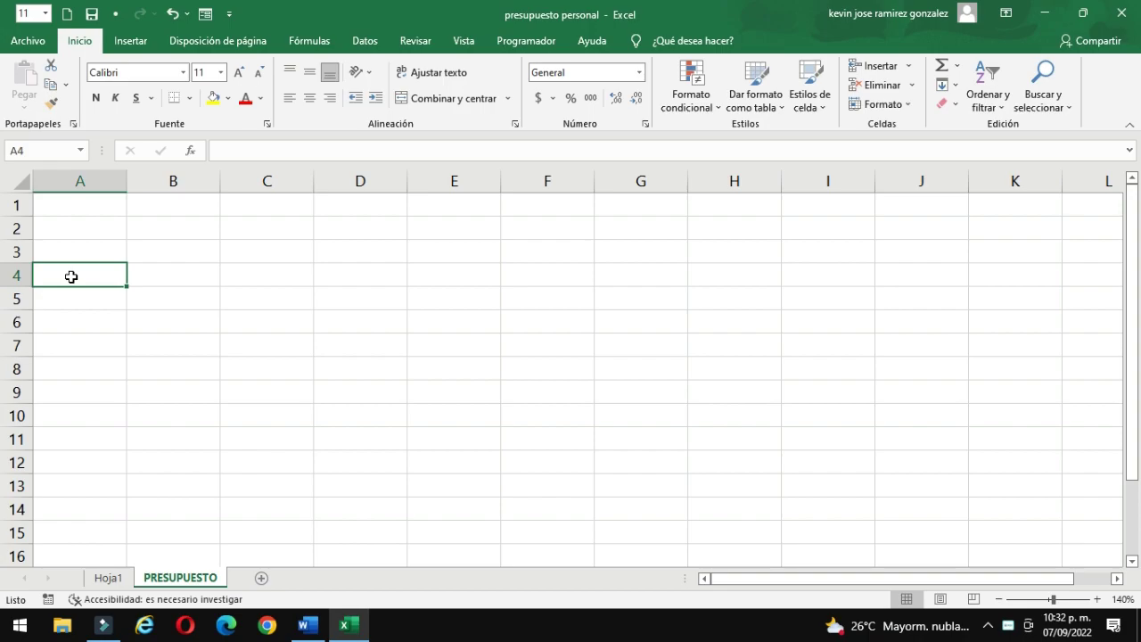
- Enter headers PERIODO, DESCRIPCION and INGRESOS in A4:C4, widening columns B and C
text(PERIODO)
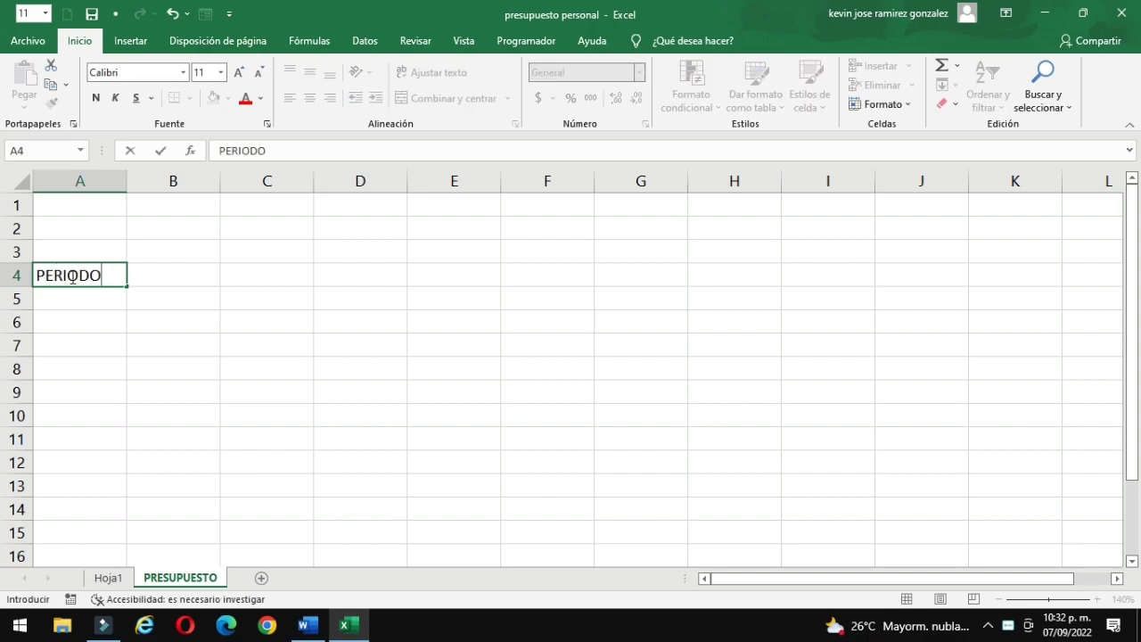
key(Tab)
text(DESCR)
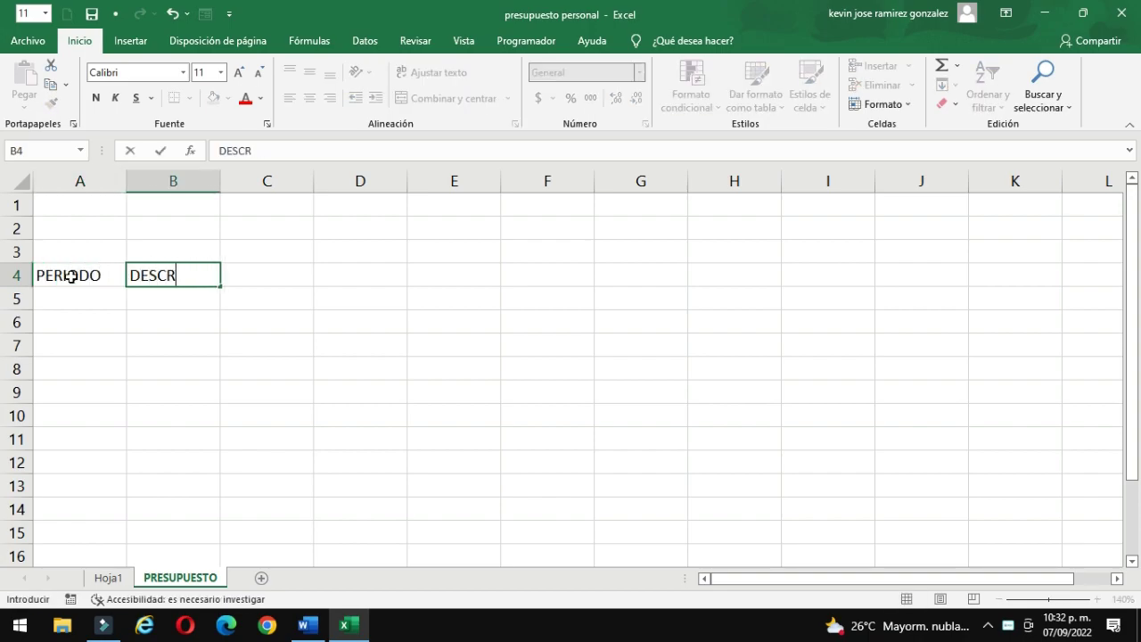
text(IPCION)
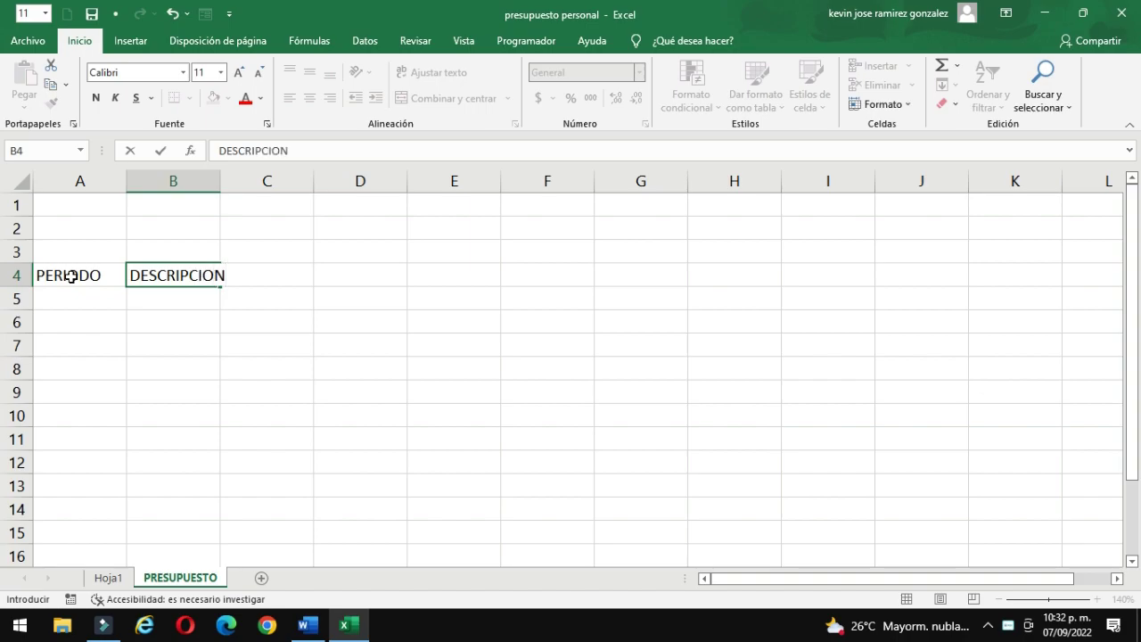
key(Tab)
drag(222, 186, 267, 186)
text(IN)
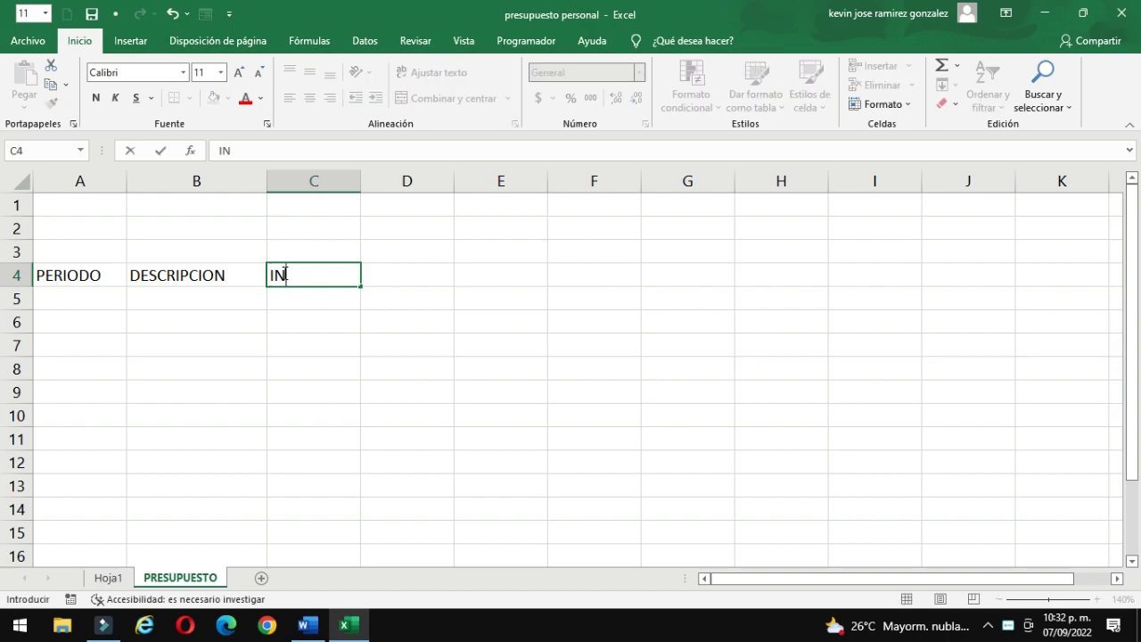
text(GRESOS)
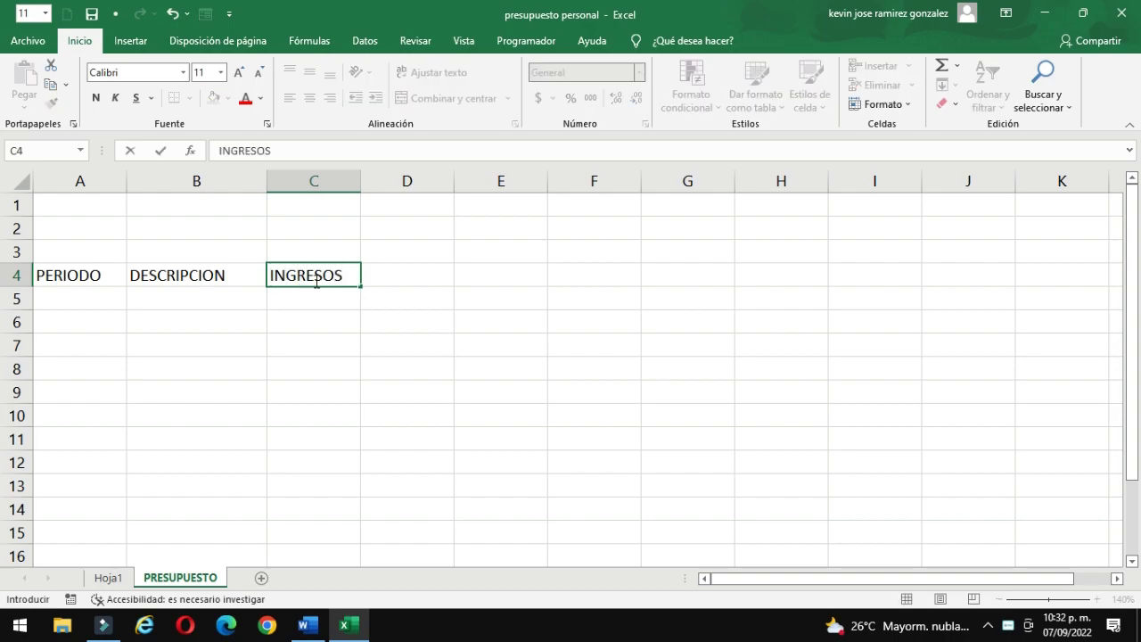
click(377, 246)
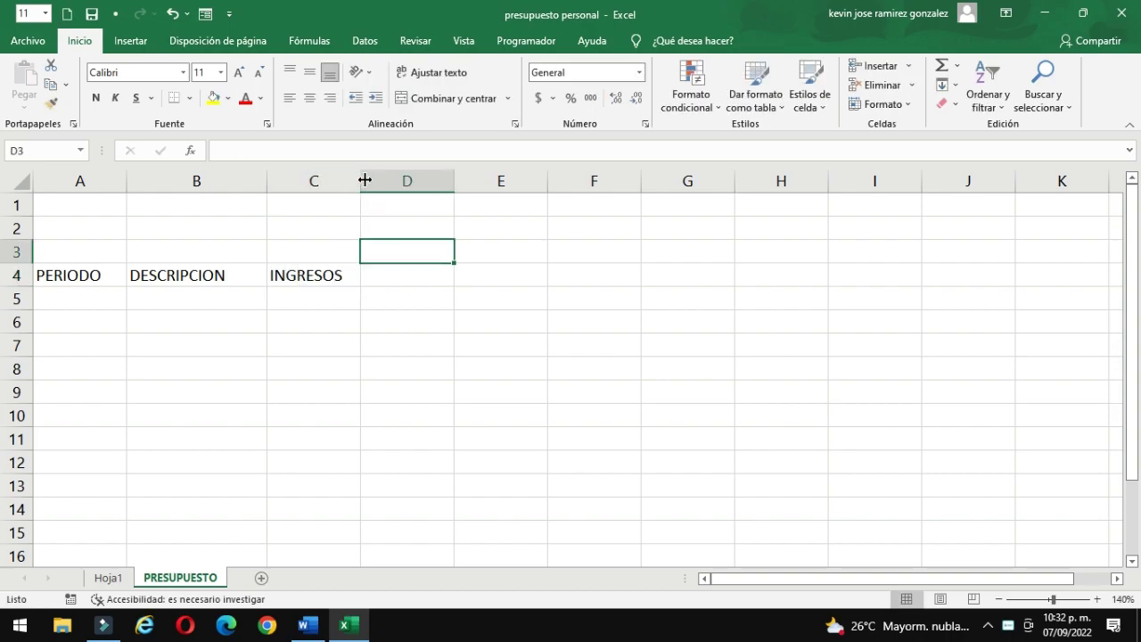
drag(364, 180, 436, 180)
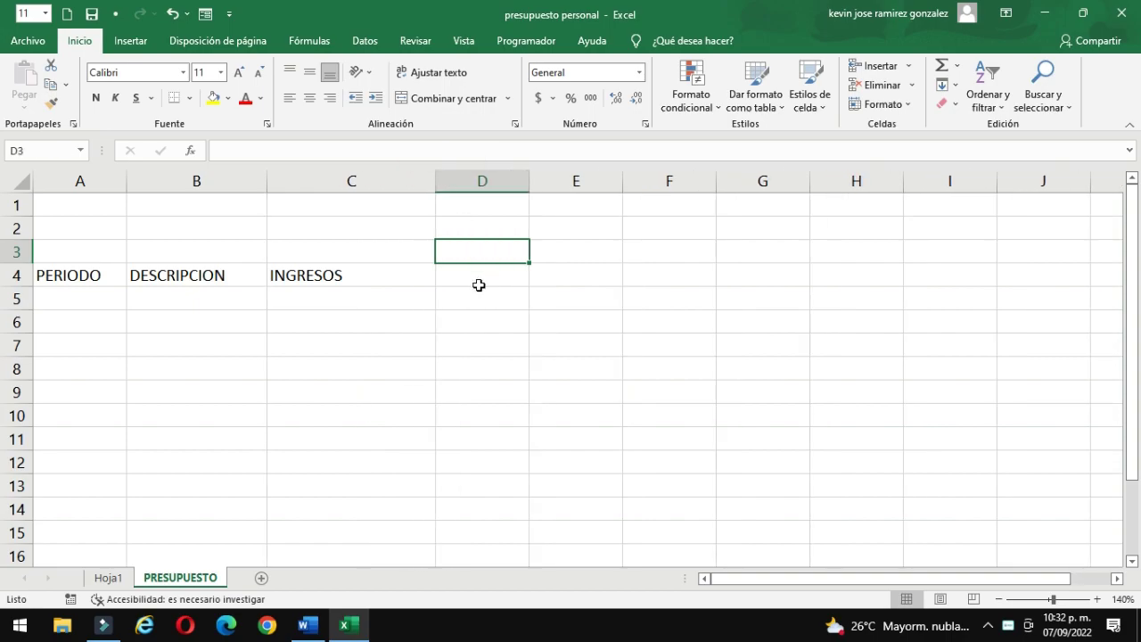
- Add headers GASTOS FIJOS and GASTOS VARIABLES in D4:E4 and widen columns D, E and A
click(478, 285)
text(GAST)
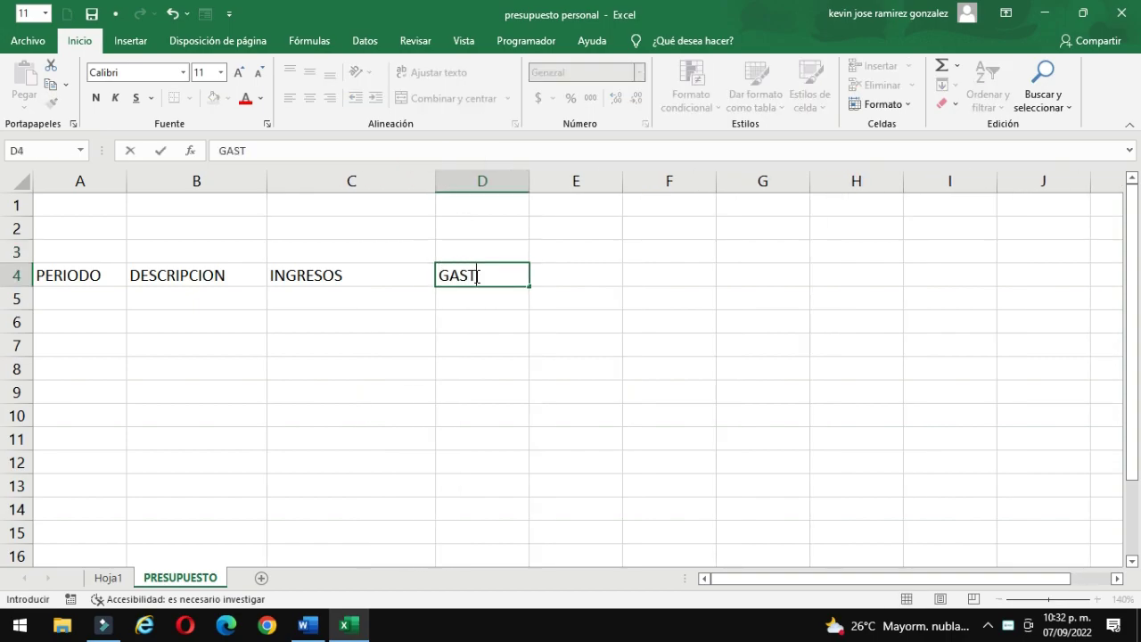
text(OS FIJOS)
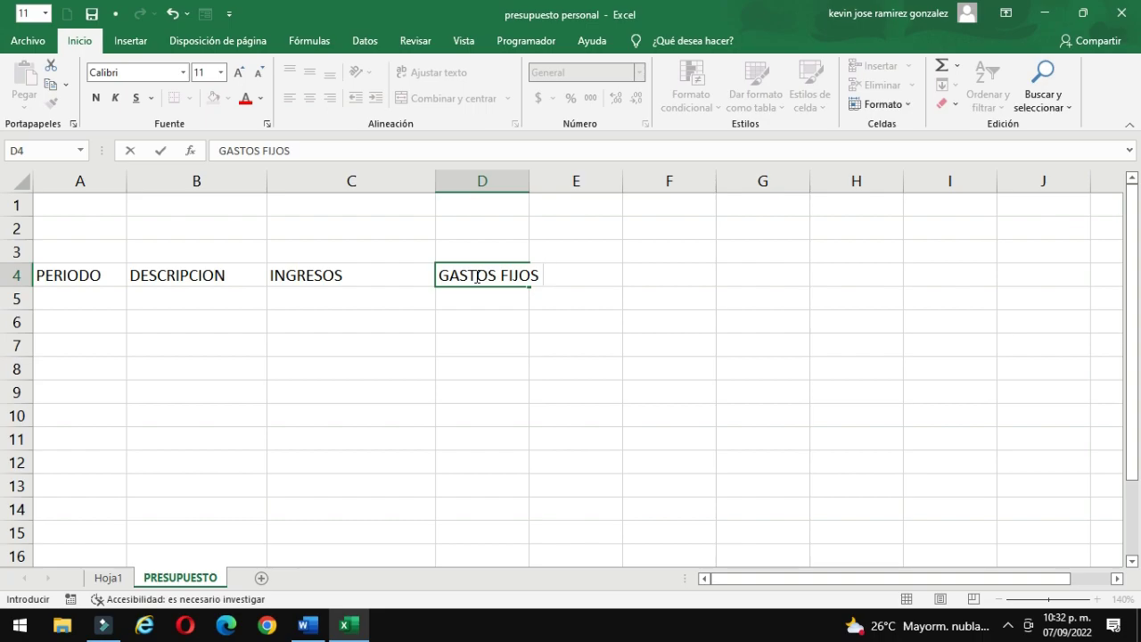
click(476, 345)
drag(529, 186, 634, 187)
click(658, 271)
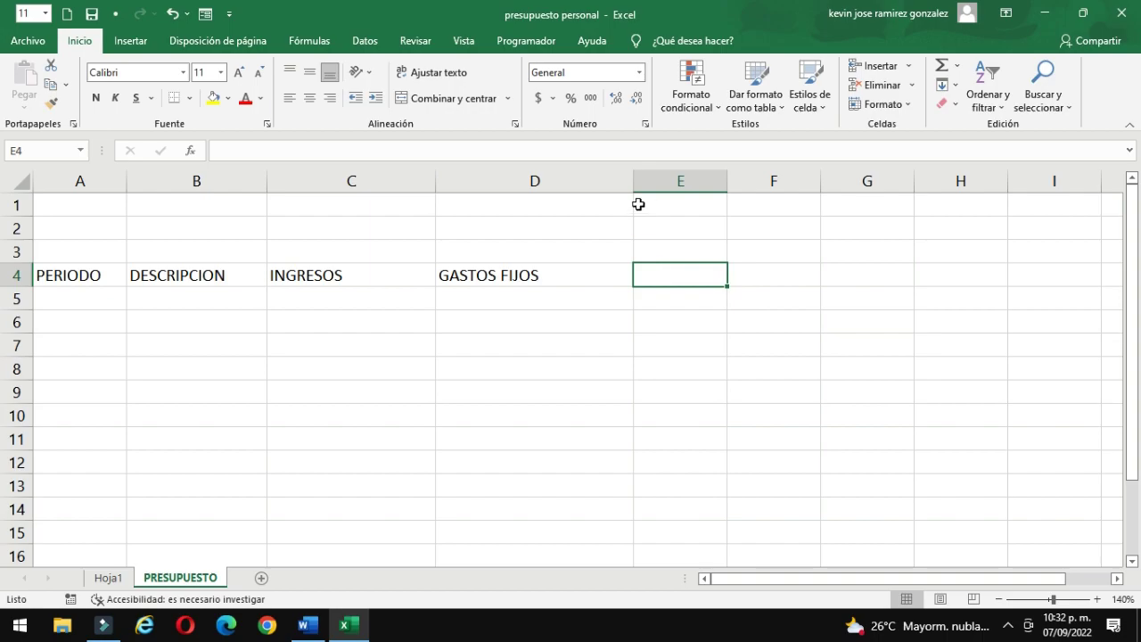
drag(634, 181, 591, 181)
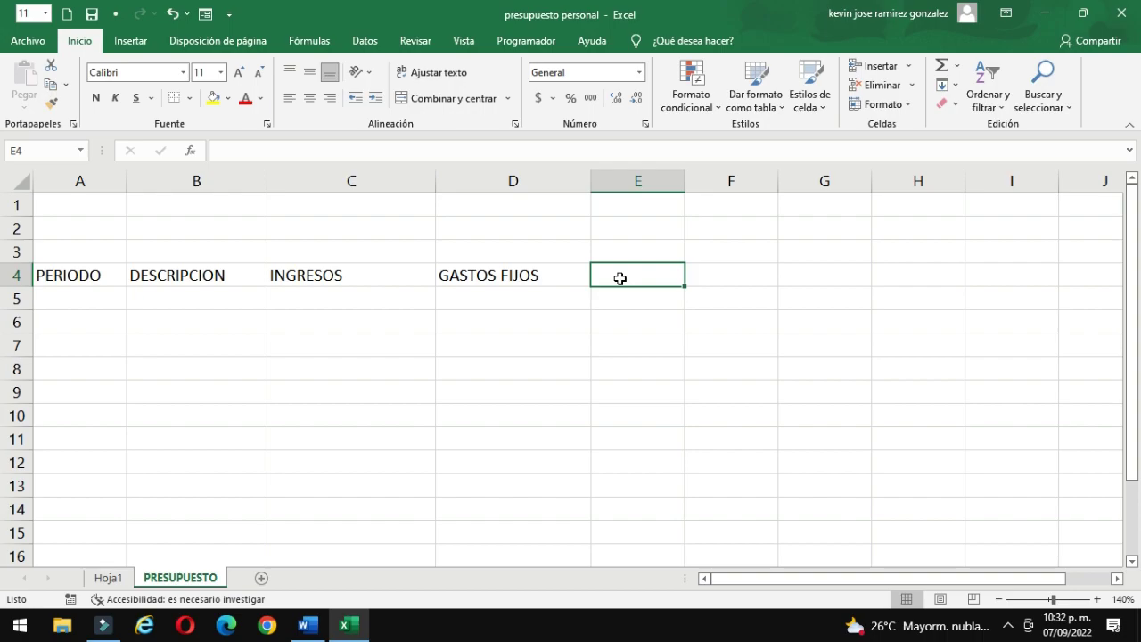
text(GASTOS V)
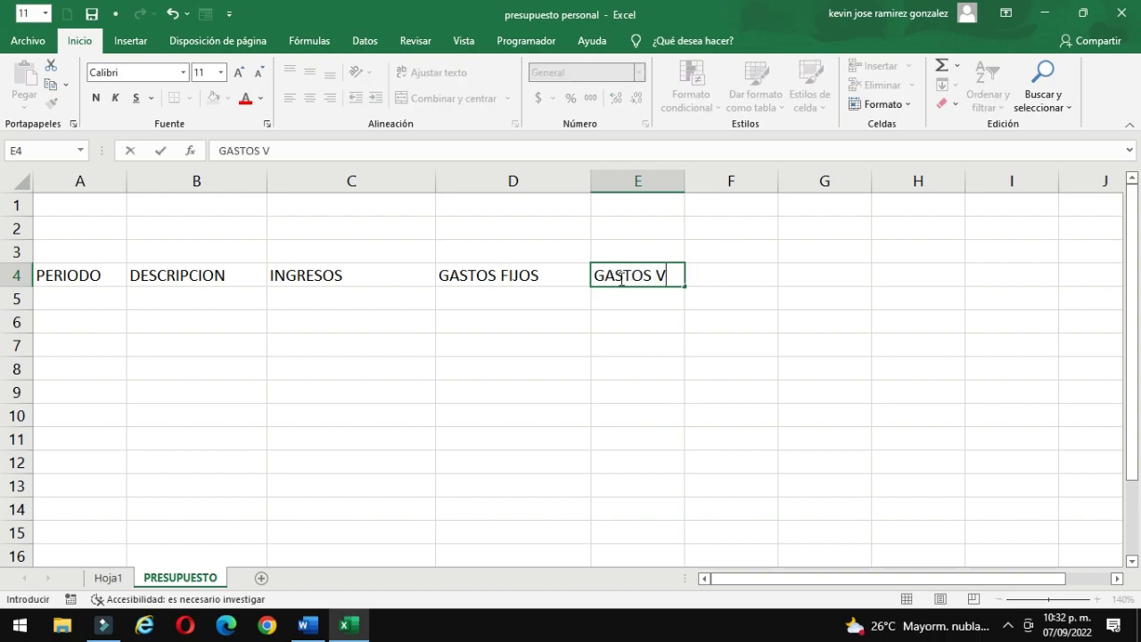
text(ARIABLES)
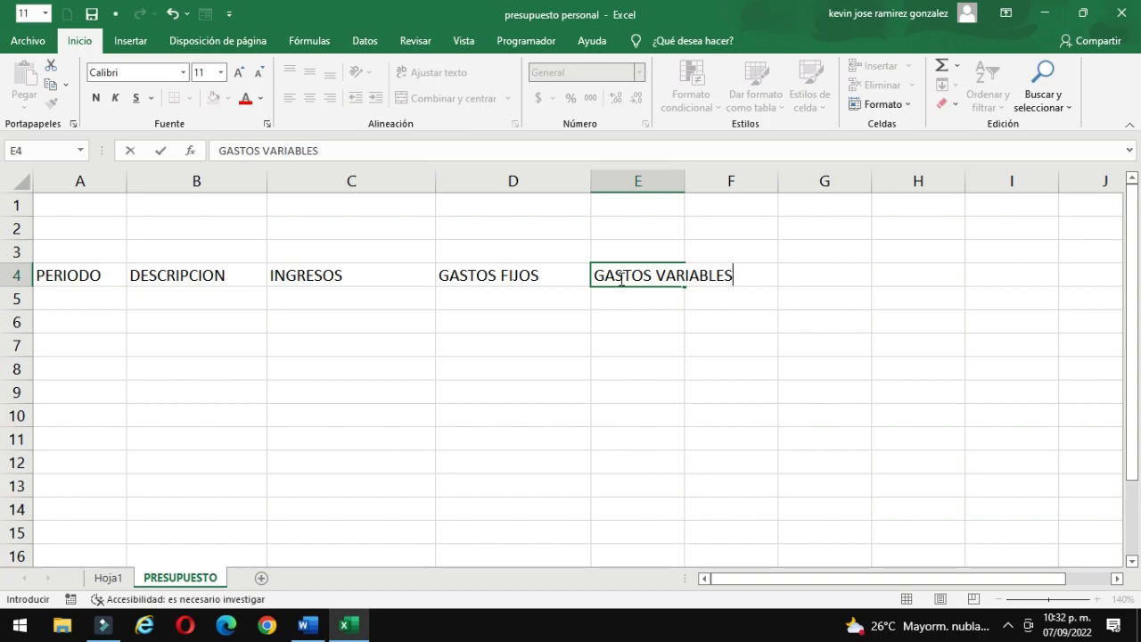
click(657, 366)
drag(685, 183, 767, 182)
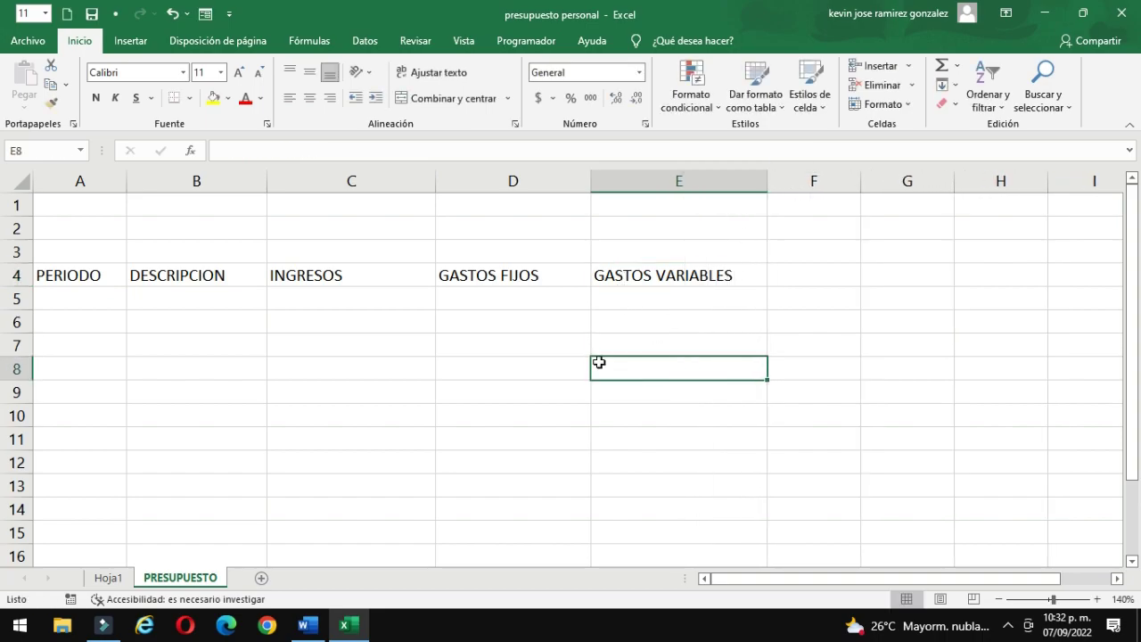
click(533, 389)
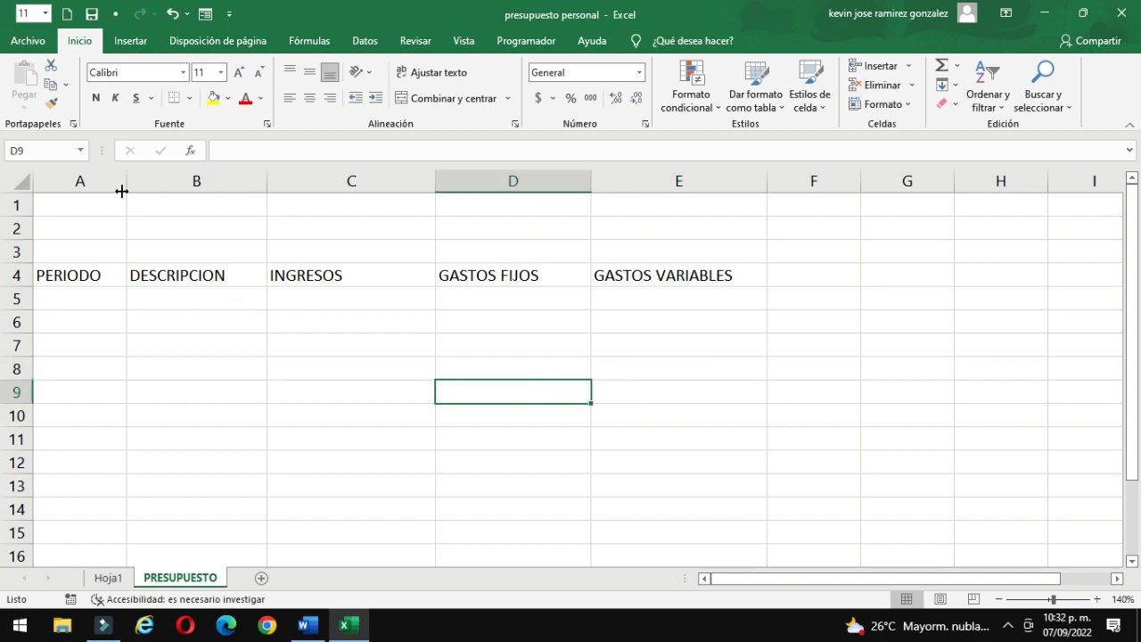
drag(129, 185, 141, 184)
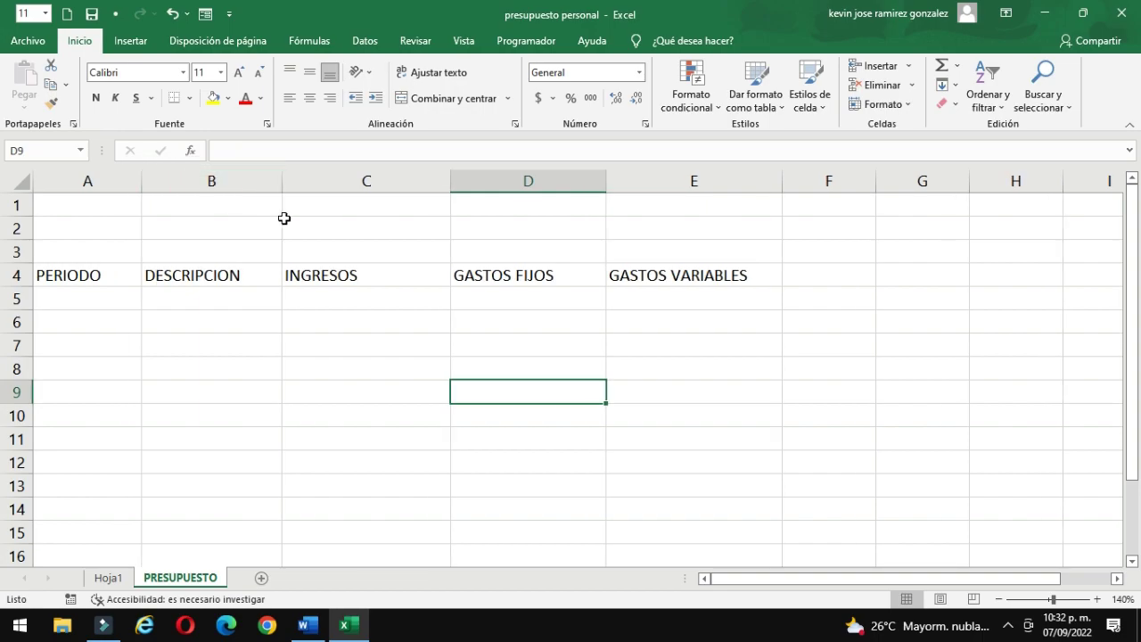
- Fine-tune the widths of columns B, C and D, then select cell A3
drag(280, 189, 286, 189)
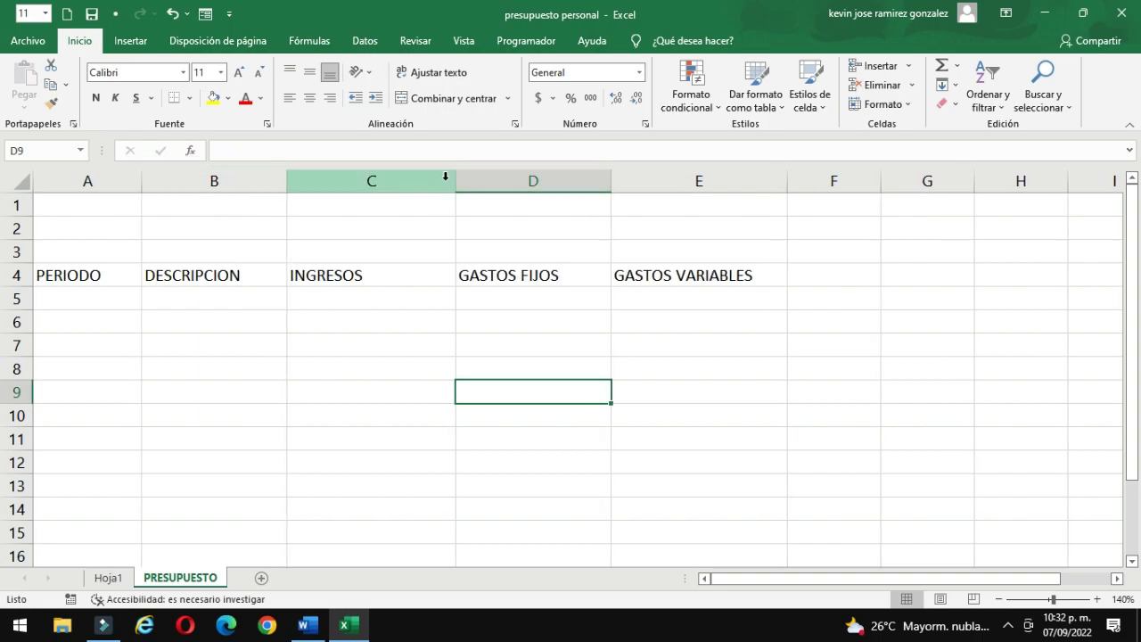
drag(455, 180, 449, 181)
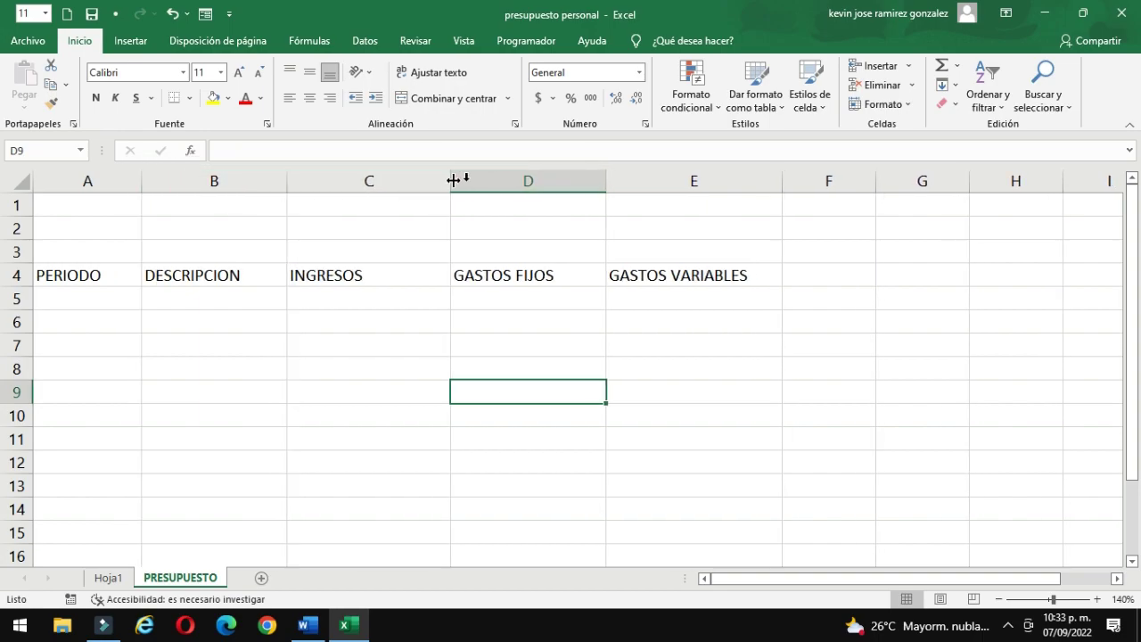
drag(609, 182, 617, 182)
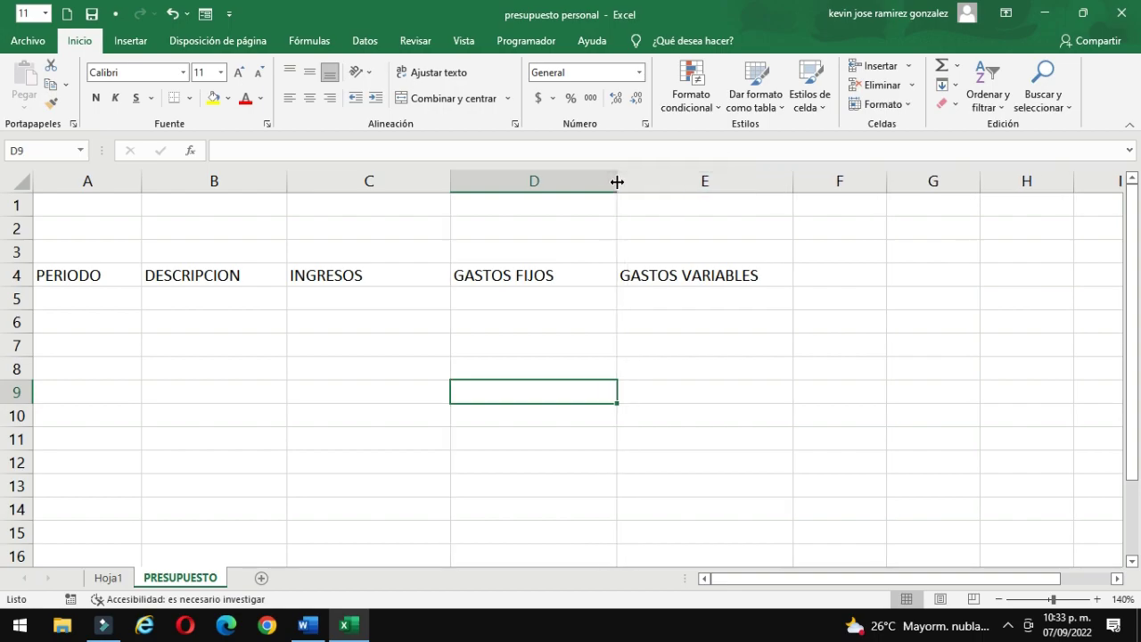
click(650, 325)
click(532, 348)
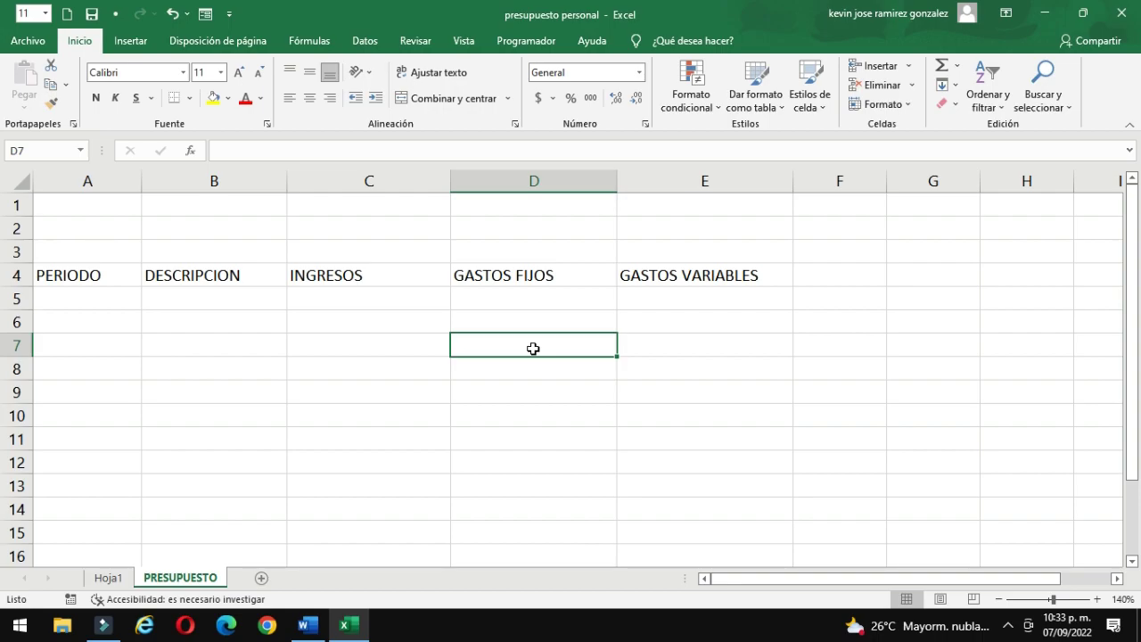
click(114, 243)
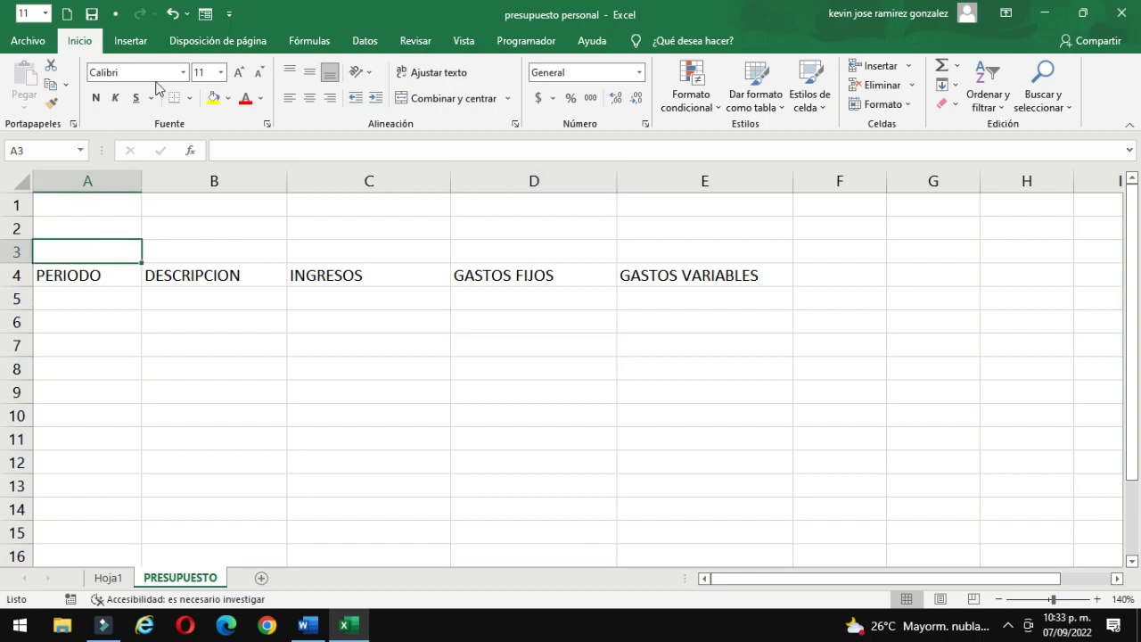
- Draw a rounded rectangle across rows 1–3 and type PRESUPUESTO into it
click(125, 41)
click(216, 89)
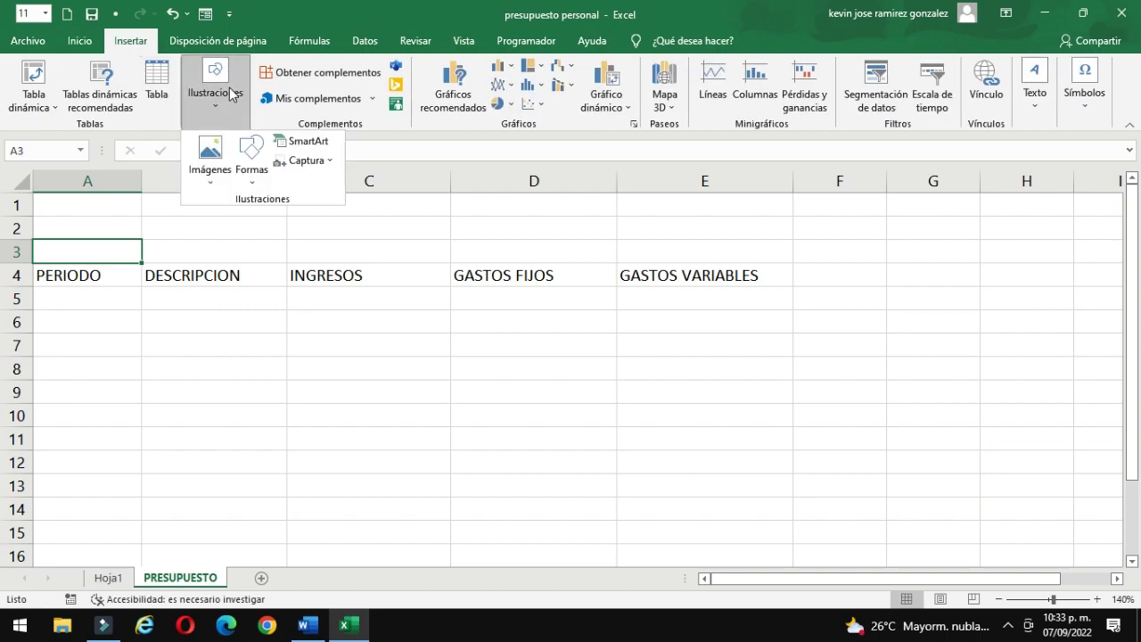
click(249, 156)
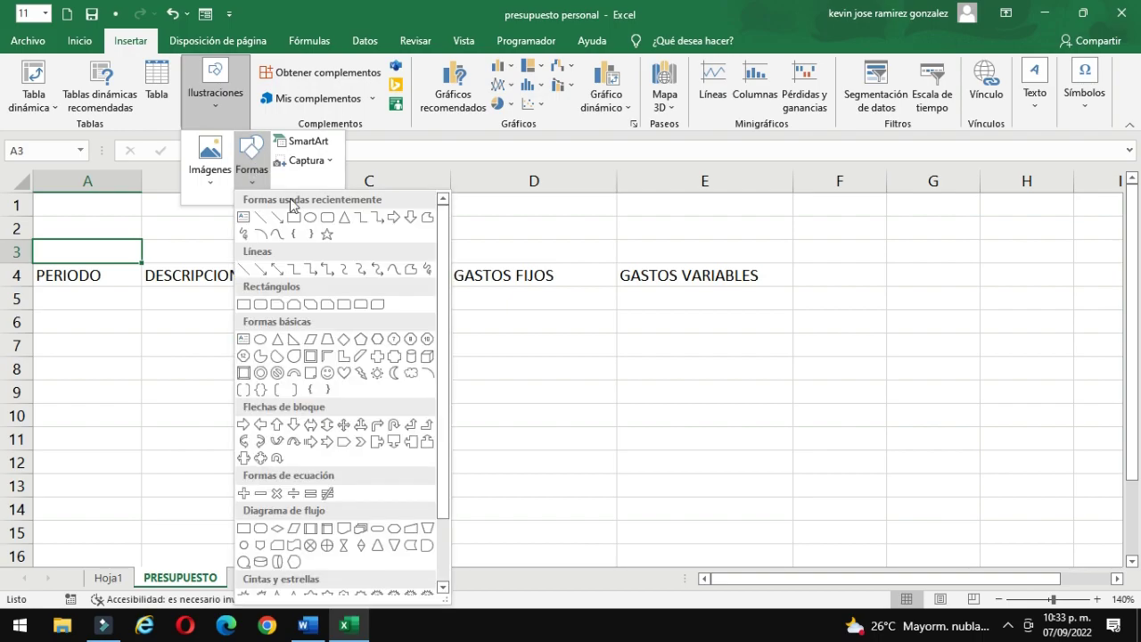
click(327, 219)
drag(38, 200, 788, 260)
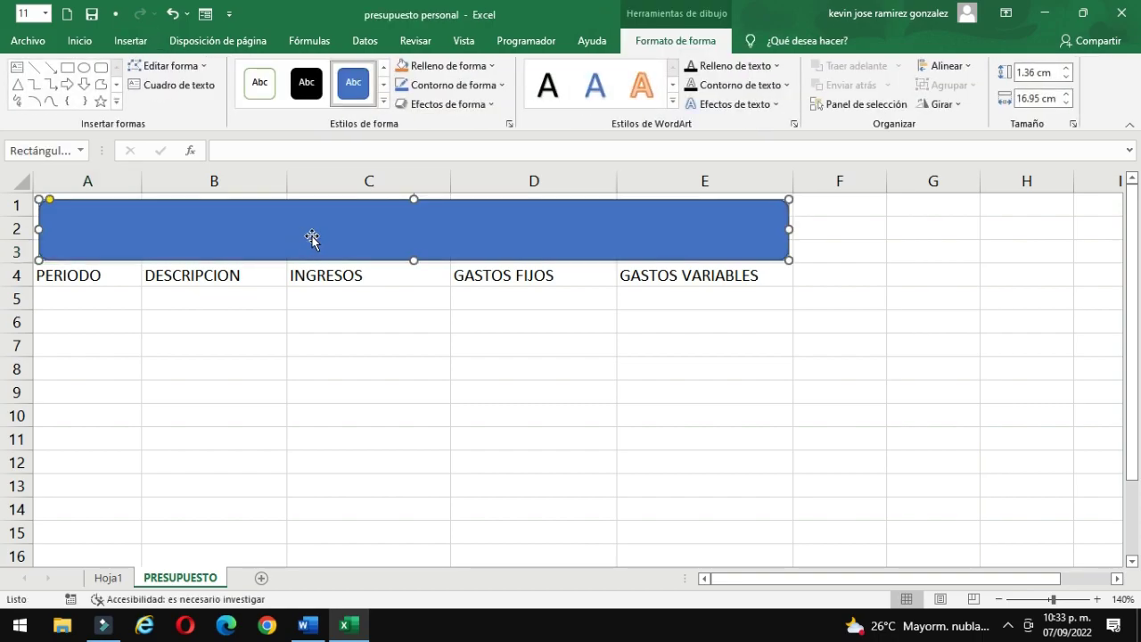
text(PRESUPUESTO)
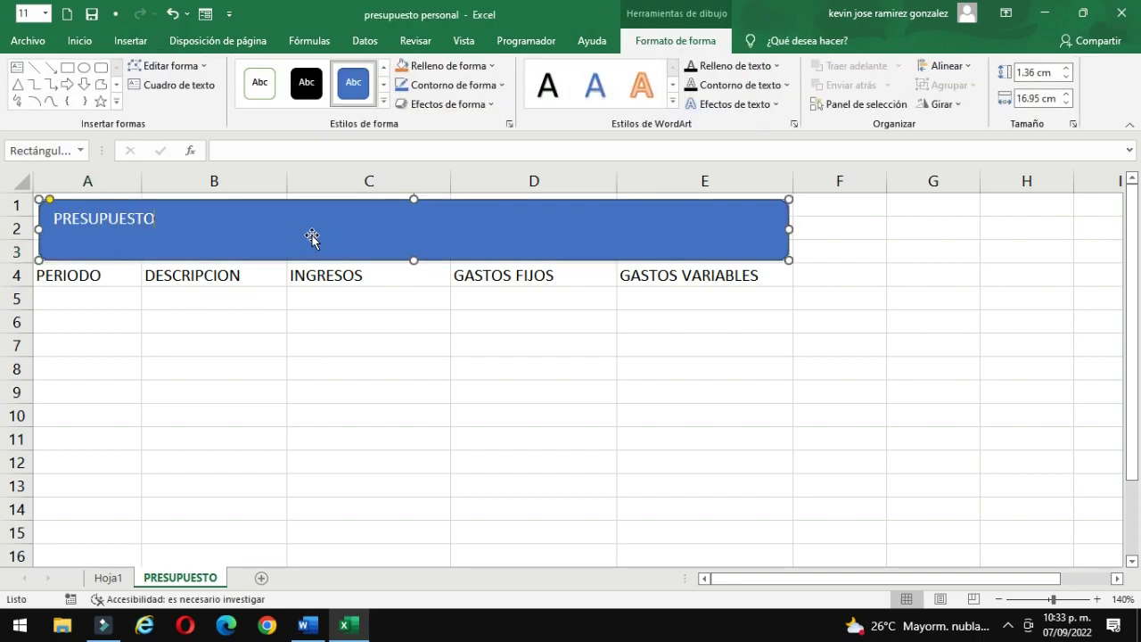
- Centre and enlarge the PRESUPUESTO text, give the banner a yellow style, and make it slightly taller
double_click(136, 217)
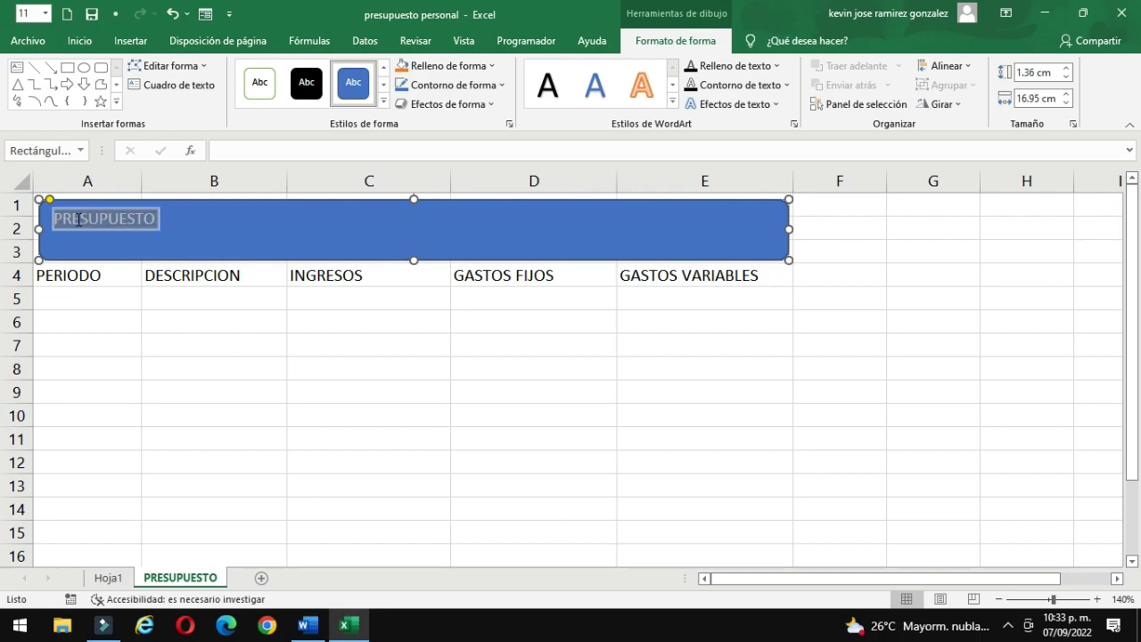
click(160, 198)
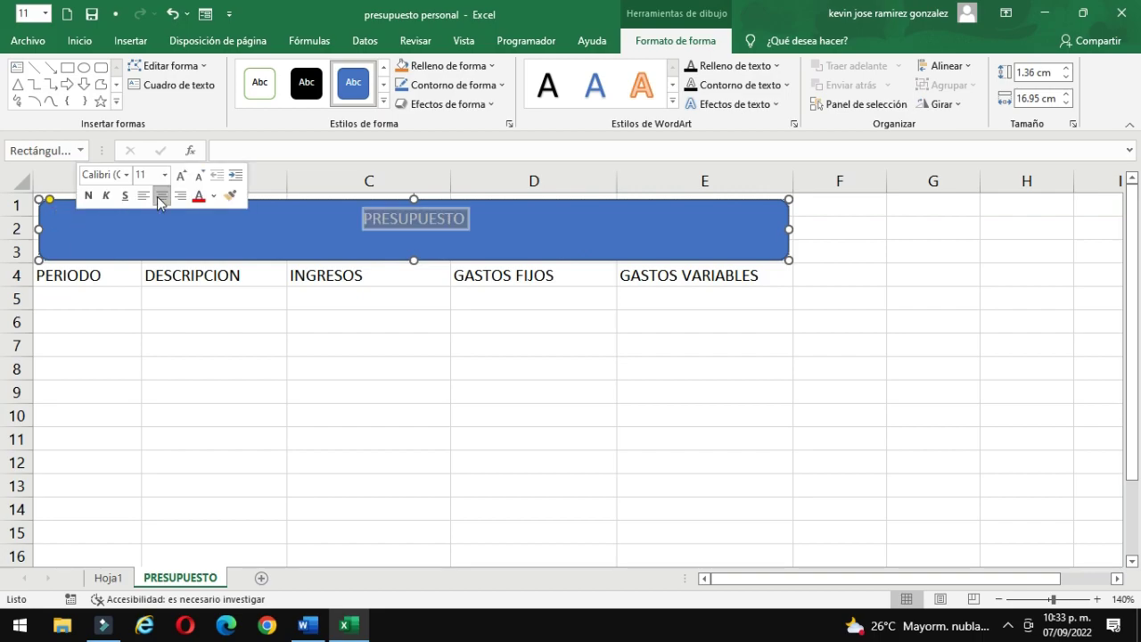
click(180, 175)
click(180, 176)
click(180, 176)
click(180, 176)
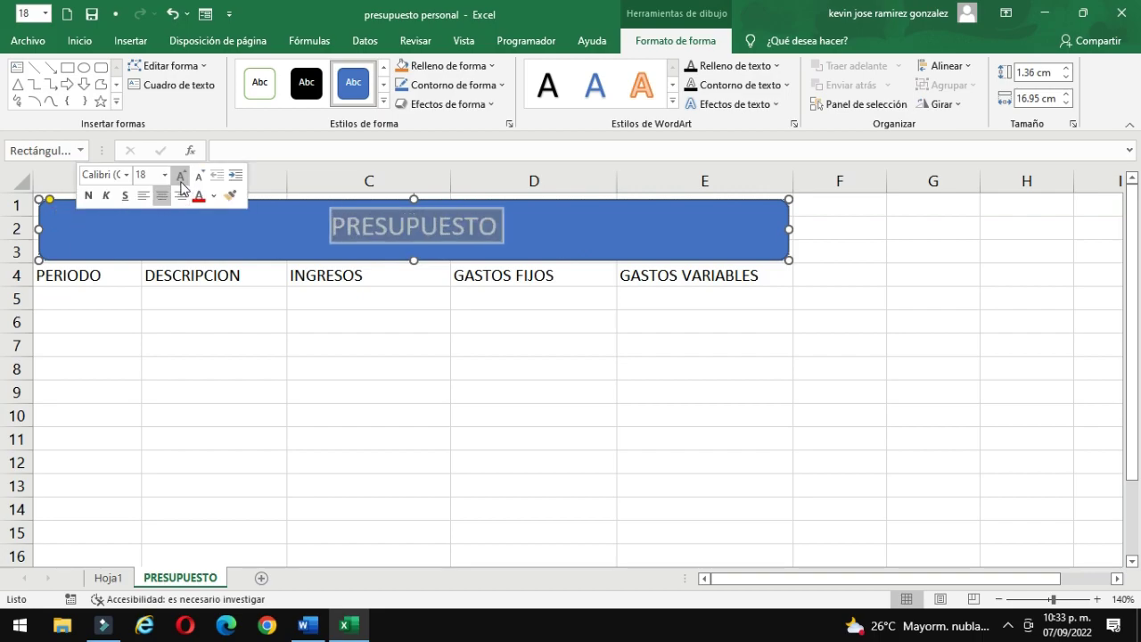
click(180, 176)
click(180, 175)
click(180, 175)
click(383, 101)
click(441, 166)
click(687, 416)
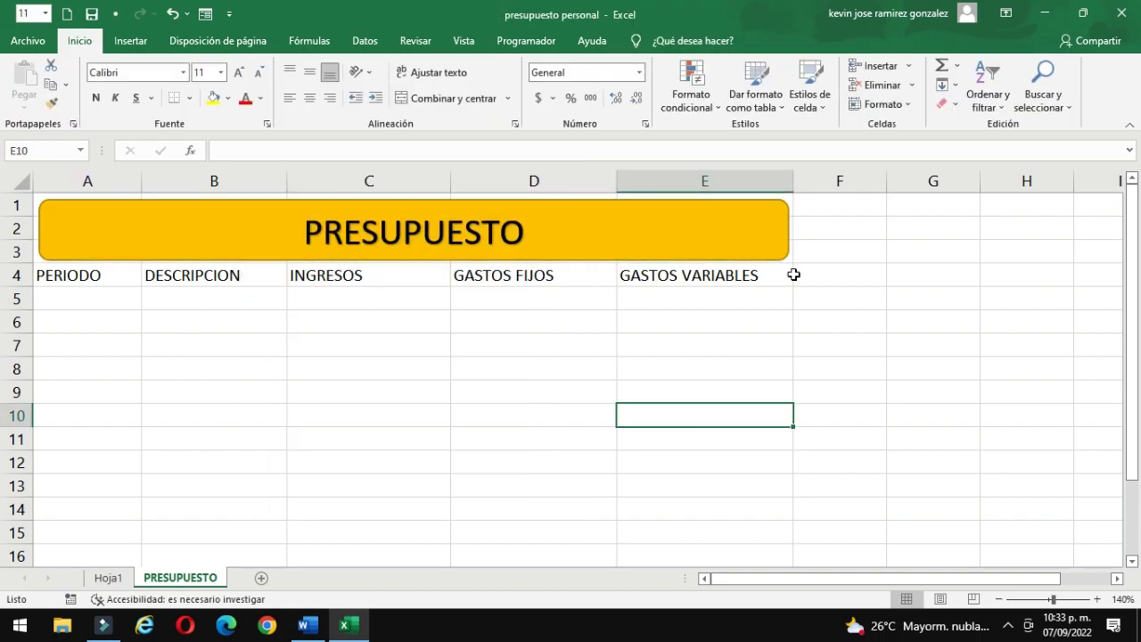
drag(414, 199, 413, 193)
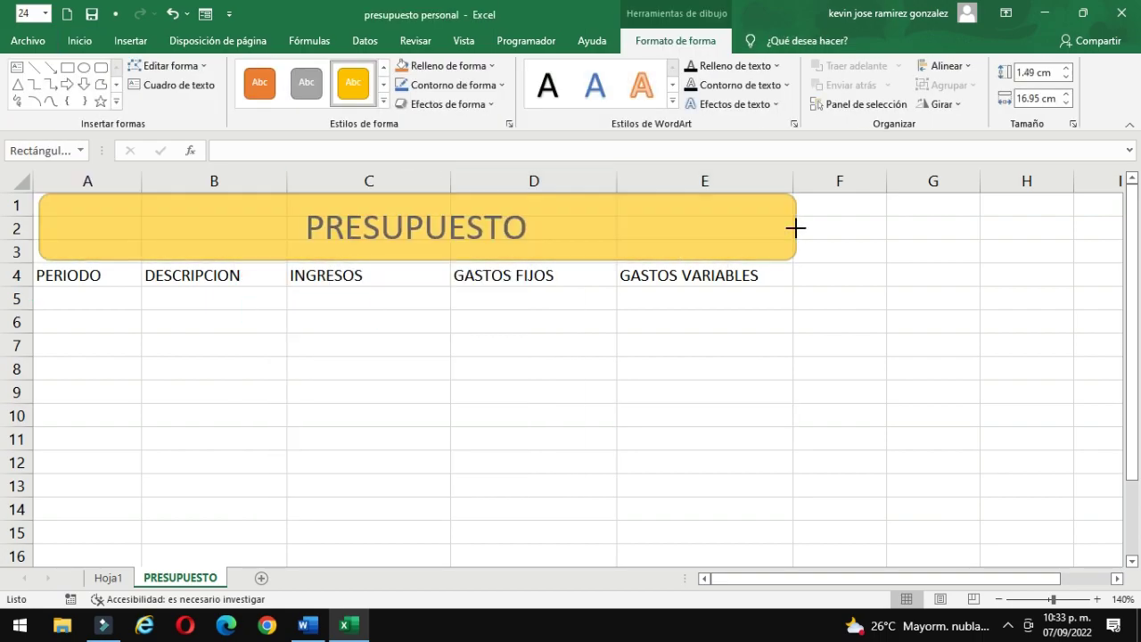
- Enter the headings OBJETIVO, VALOR and MESES in cells F1, G1 and H1
drag(790, 228, 794, 227)
click(820, 209)
text(OBJETI)
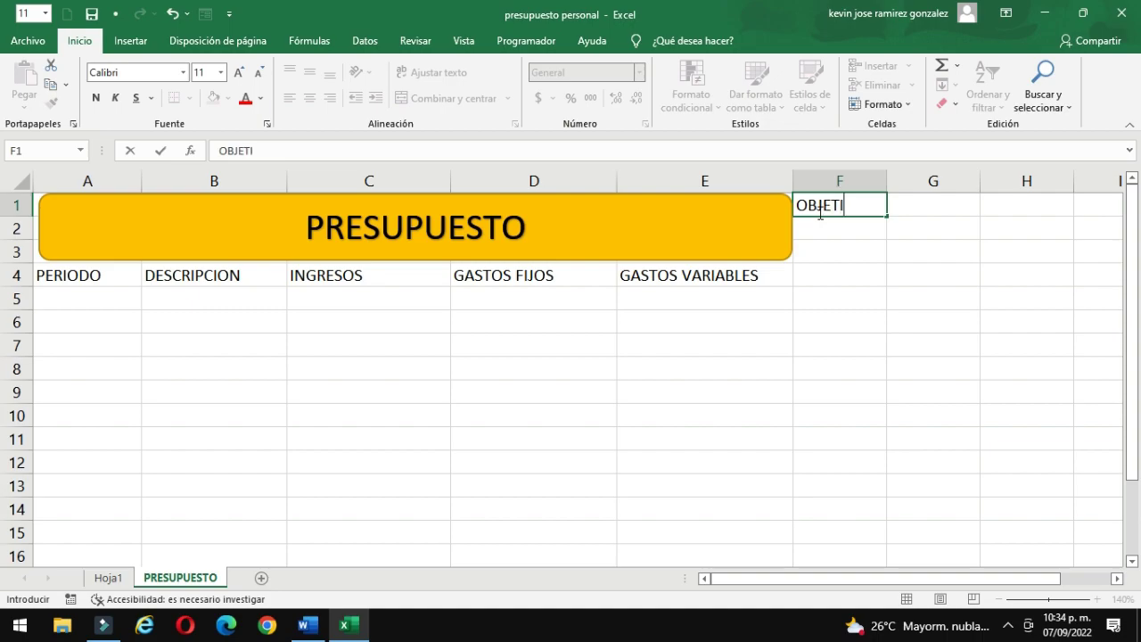
text(VO)
click(927, 275)
click(925, 212)
text(VALOR)
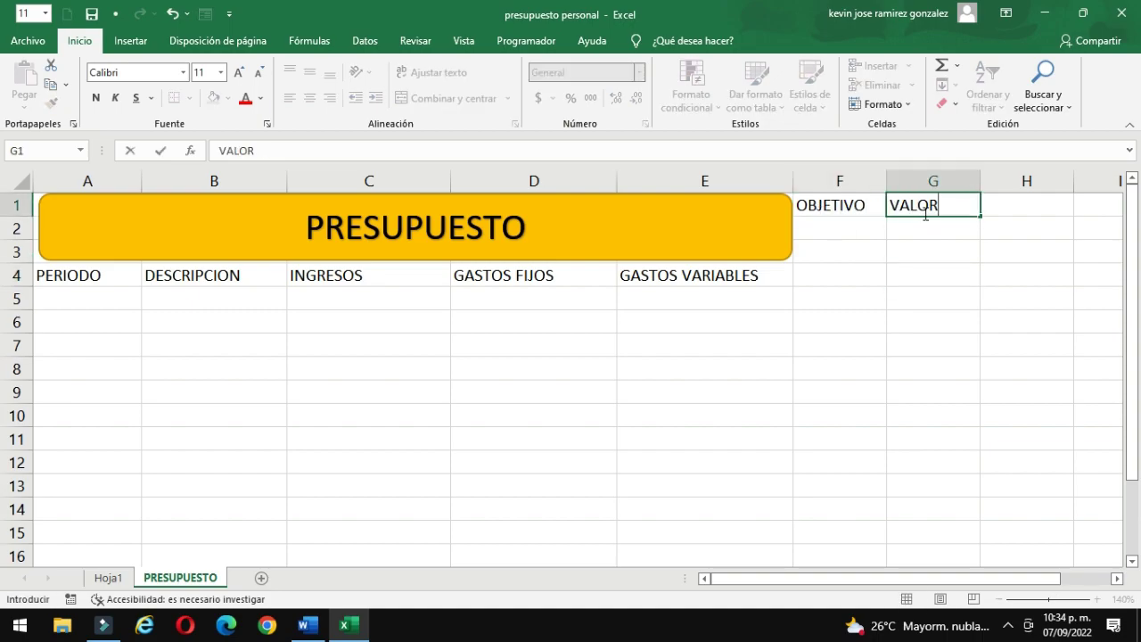
click(948, 257)
click(1014, 202)
text(MESES)
click(905, 339)
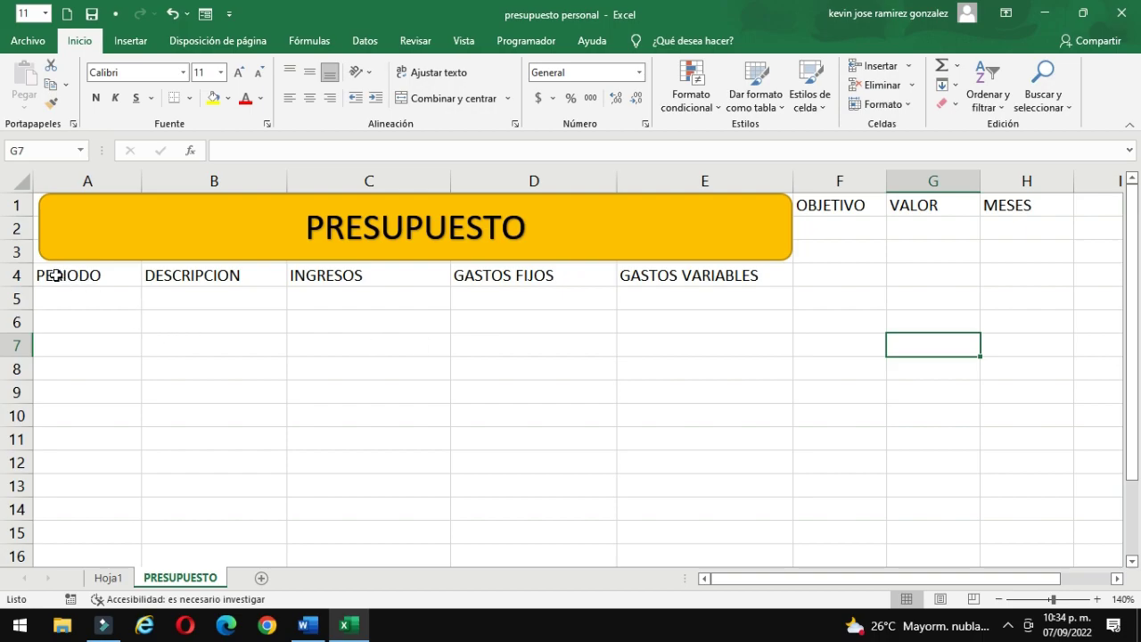
- Turn the A4:E4 headings into a table with a header row using Ctrl+T
drag(55, 276, 729, 280)
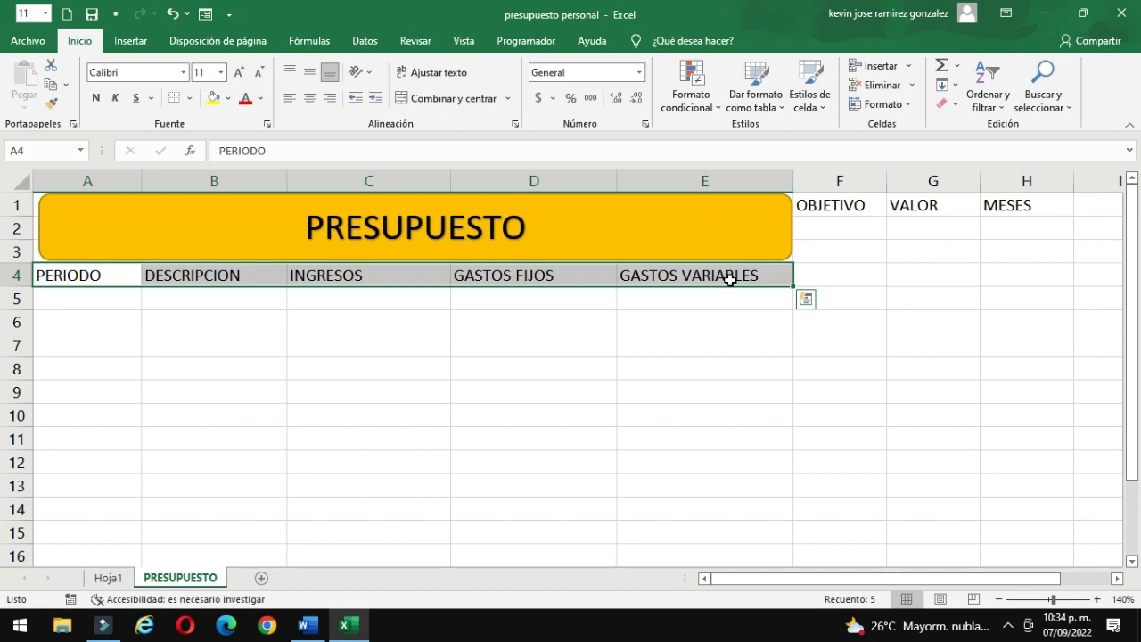
key(ctrl+t)
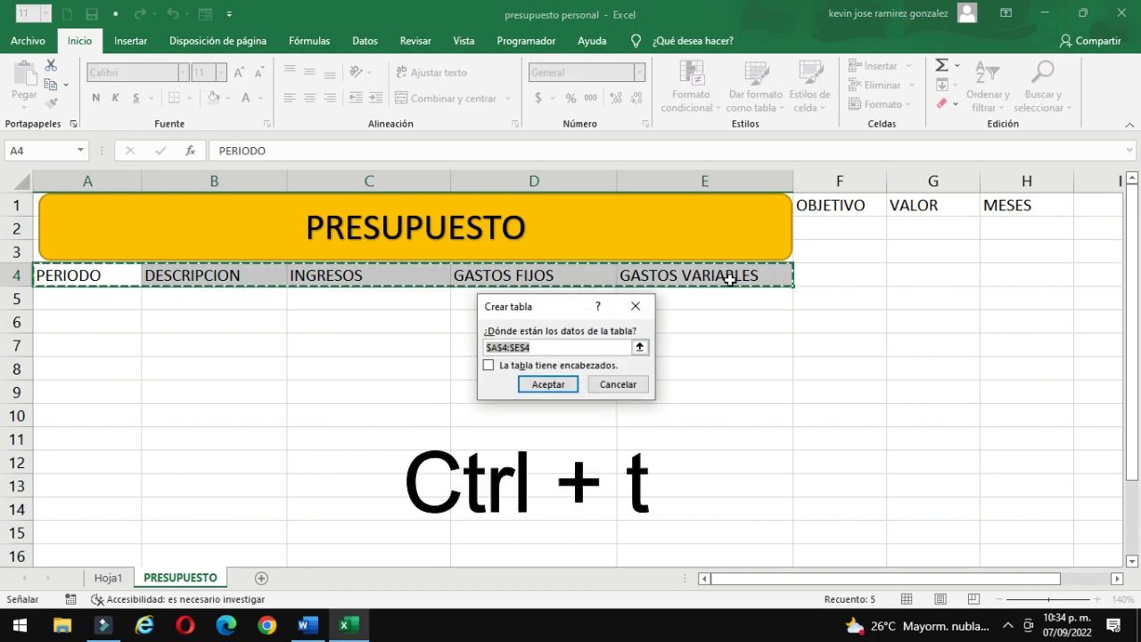
click(488, 366)
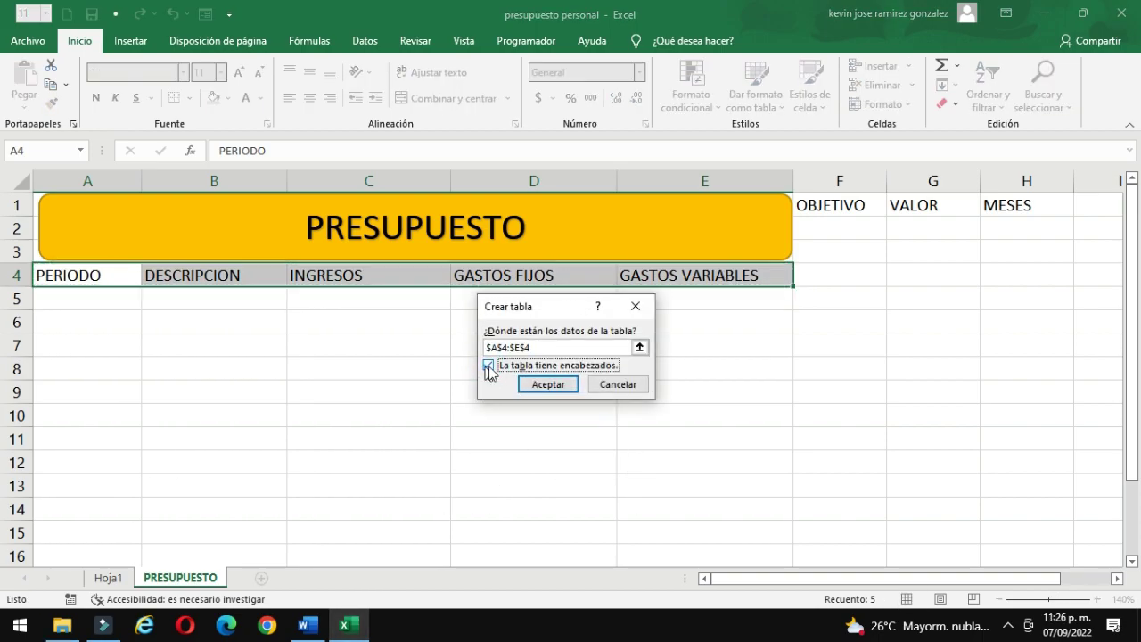
click(547, 384)
- Name the table PRESUPUESTOS and apply a light orange table style
click(49, 85)
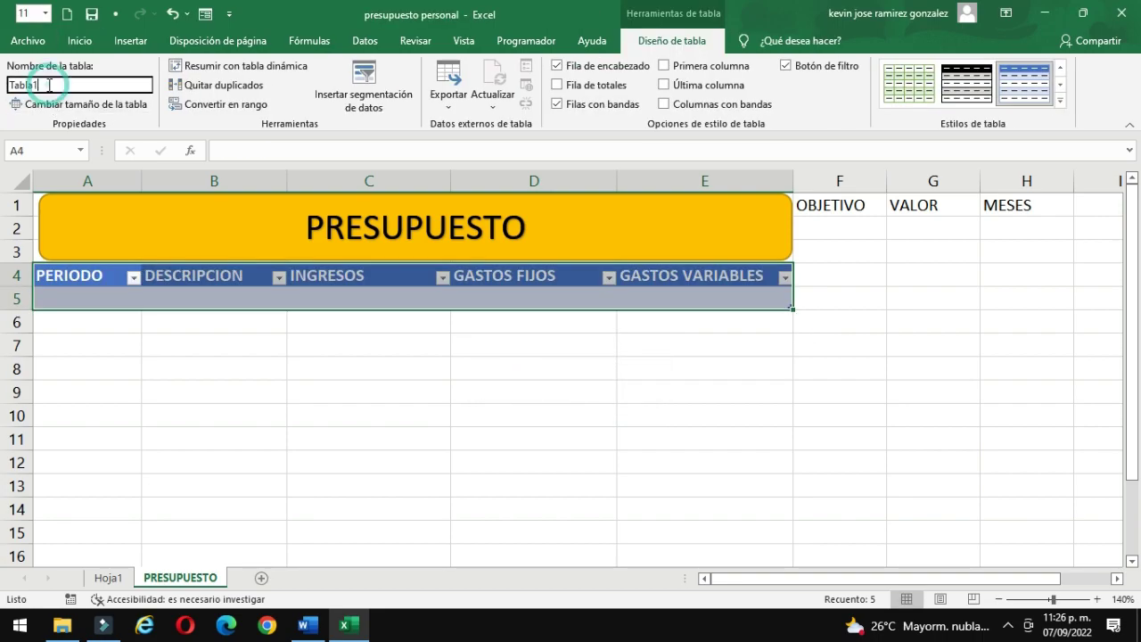
key(BackSpace)
text(PRESUPUESTOS)
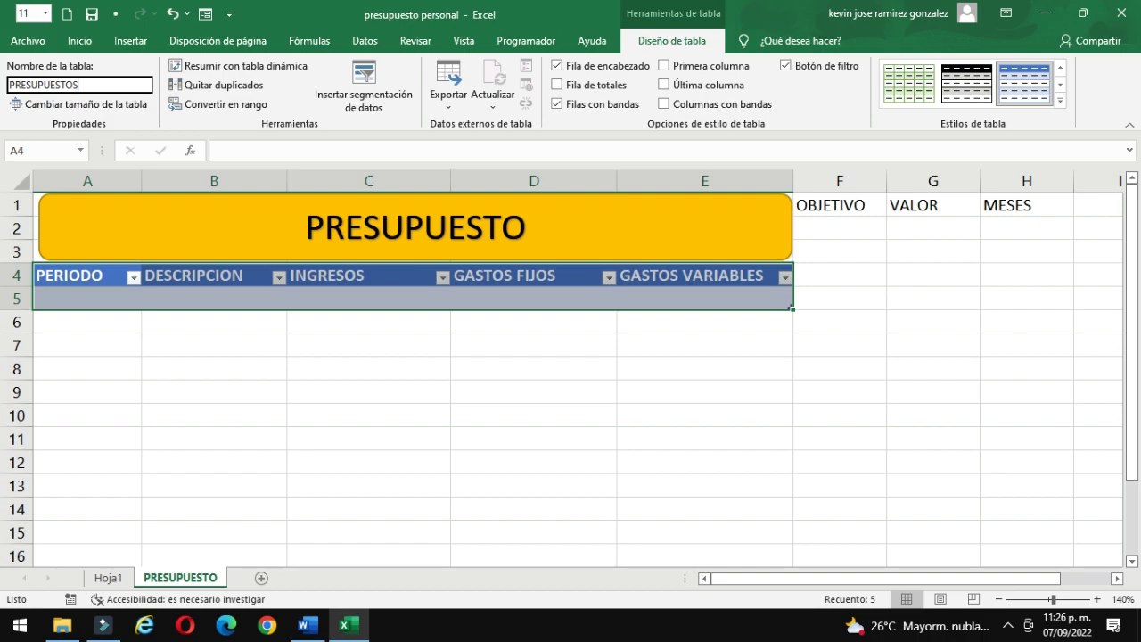
key(Return)
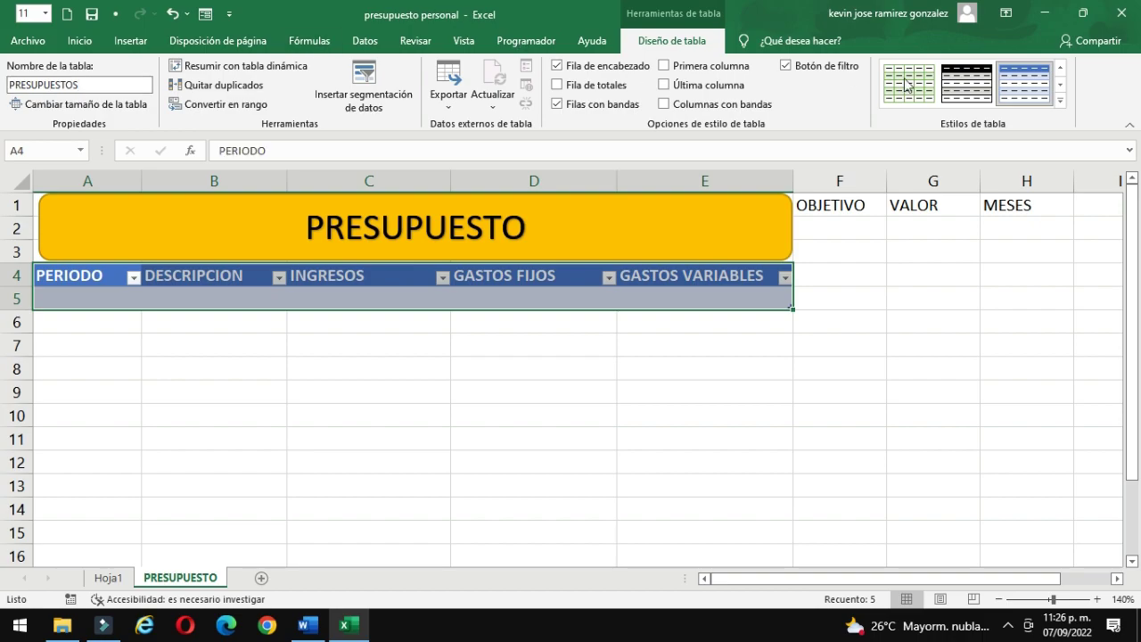
click(919, 89)
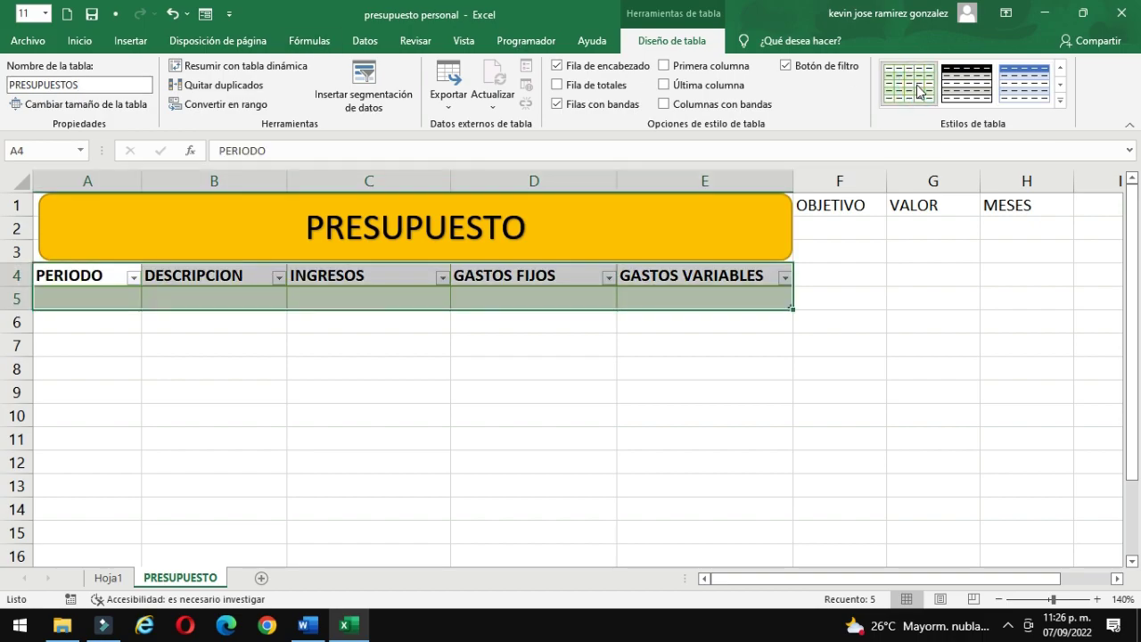
click(1060, 99)
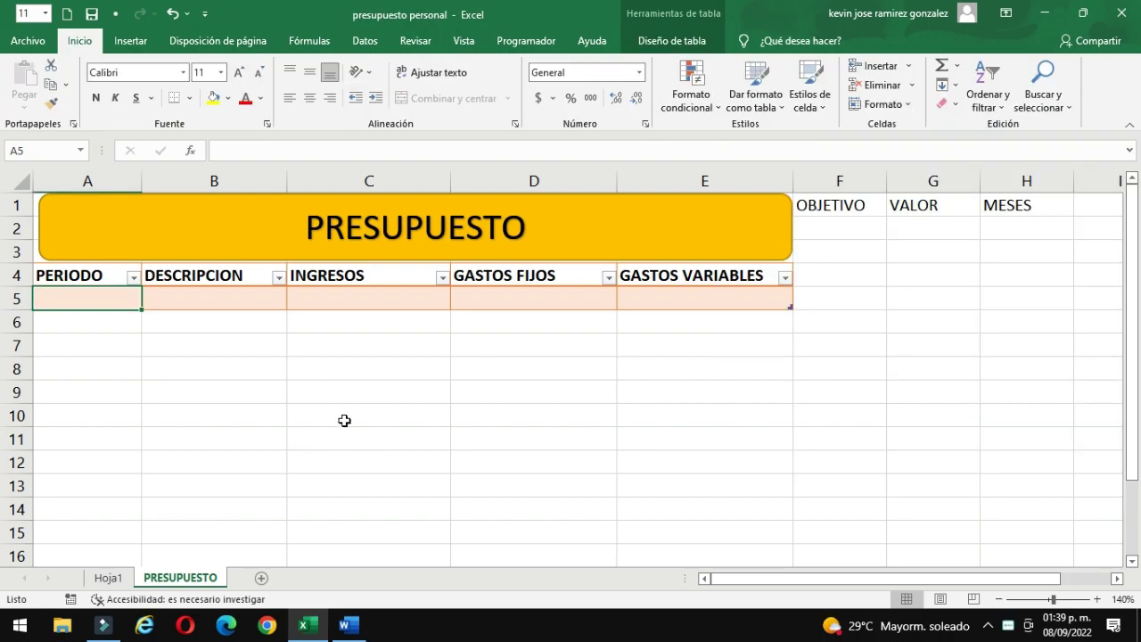
- Enter 30/09/2022, SUELDO MENSUAL and 3000 in the first table row A5:C5
click(250, 443)
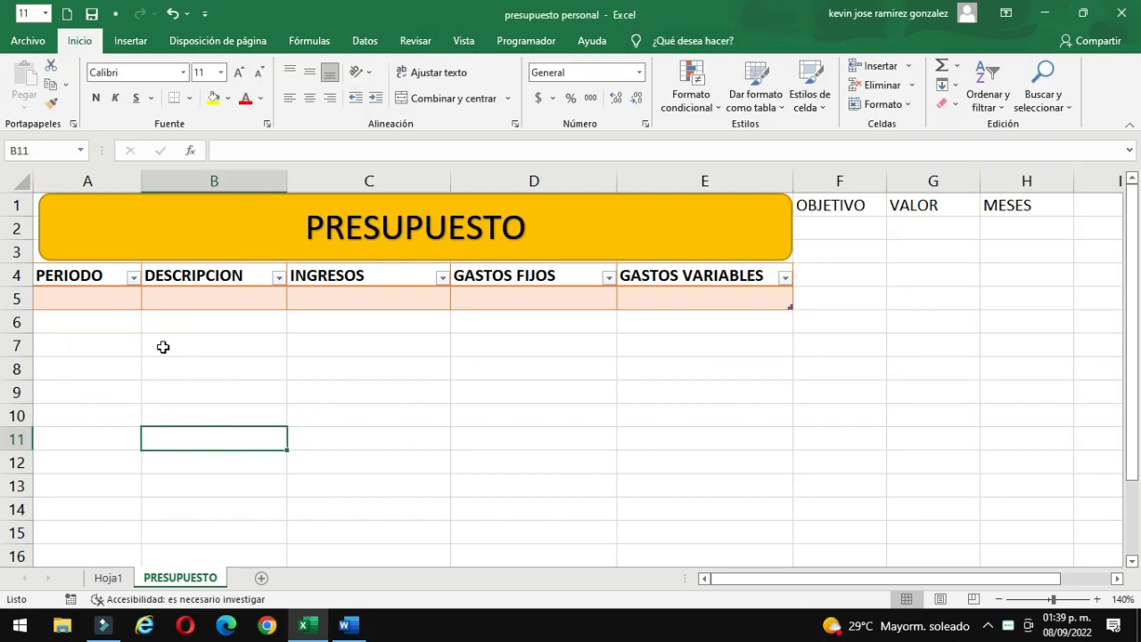
click(92, 300)
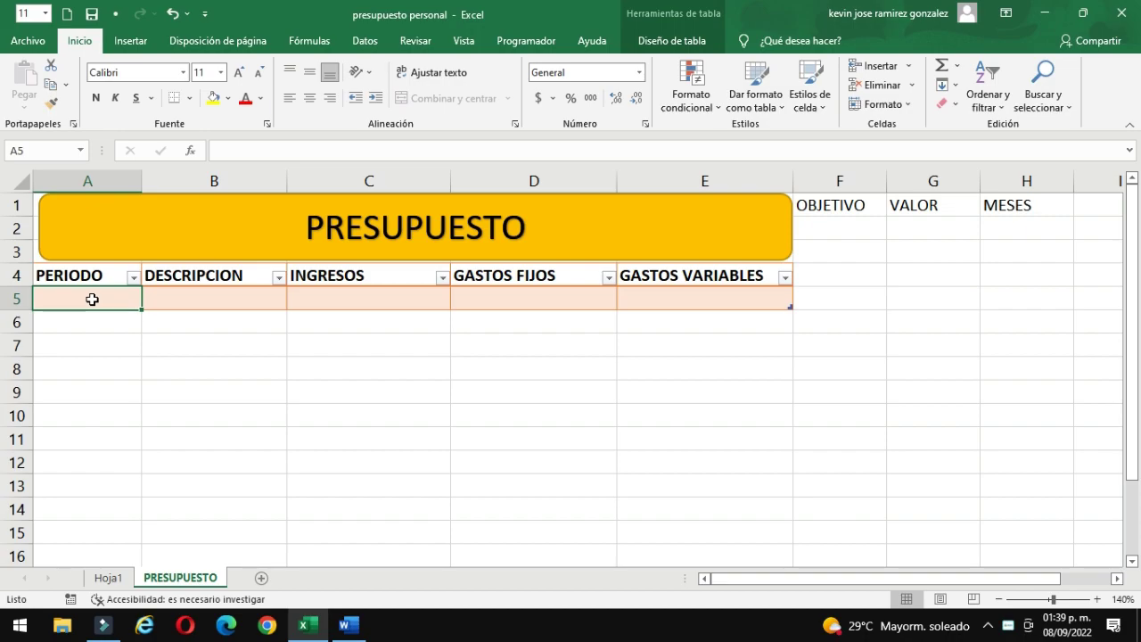
text(30-09)
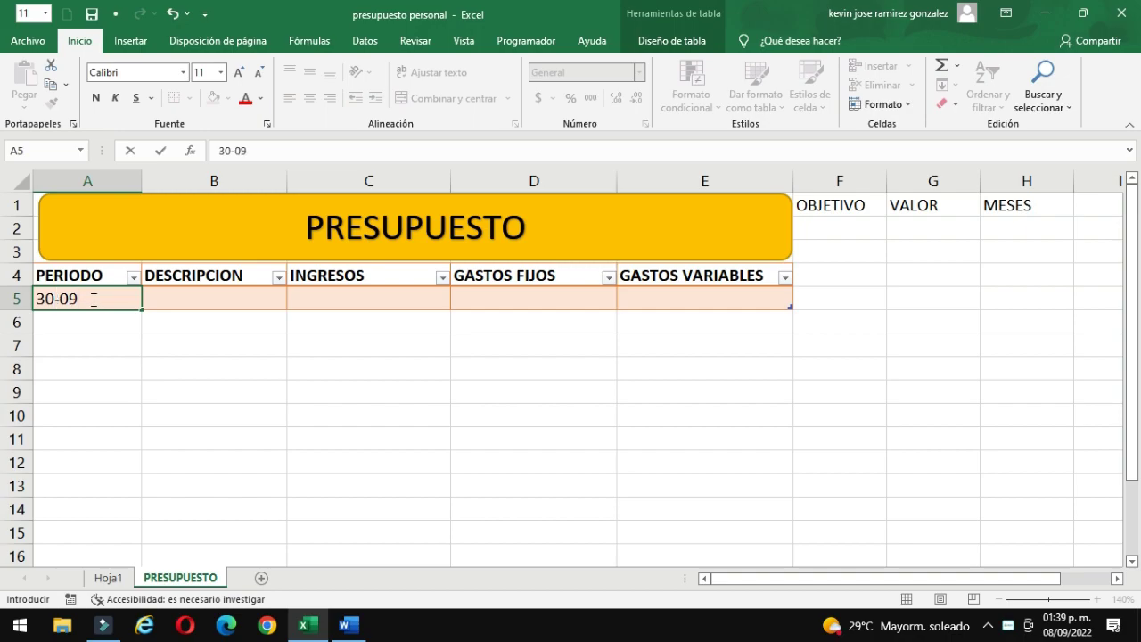
text(022)
key(Return)
click(178, 298)
text(sueldo m)
key(BackSpace)
key(BackSpace)
key(BackSpace)
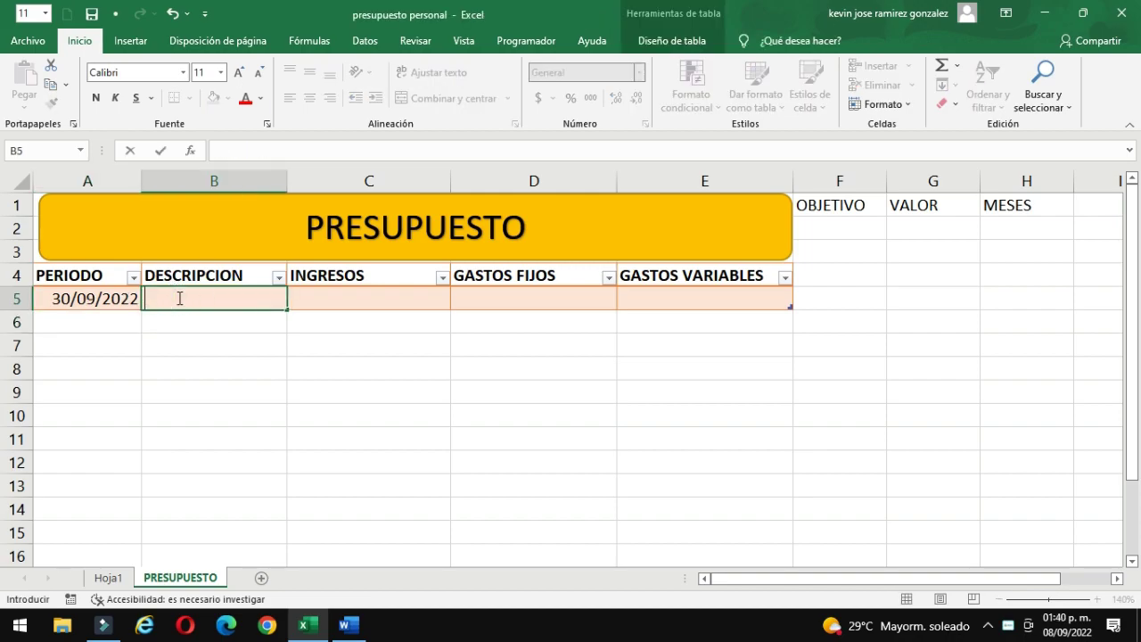
text(SUELDO MENSUAL)
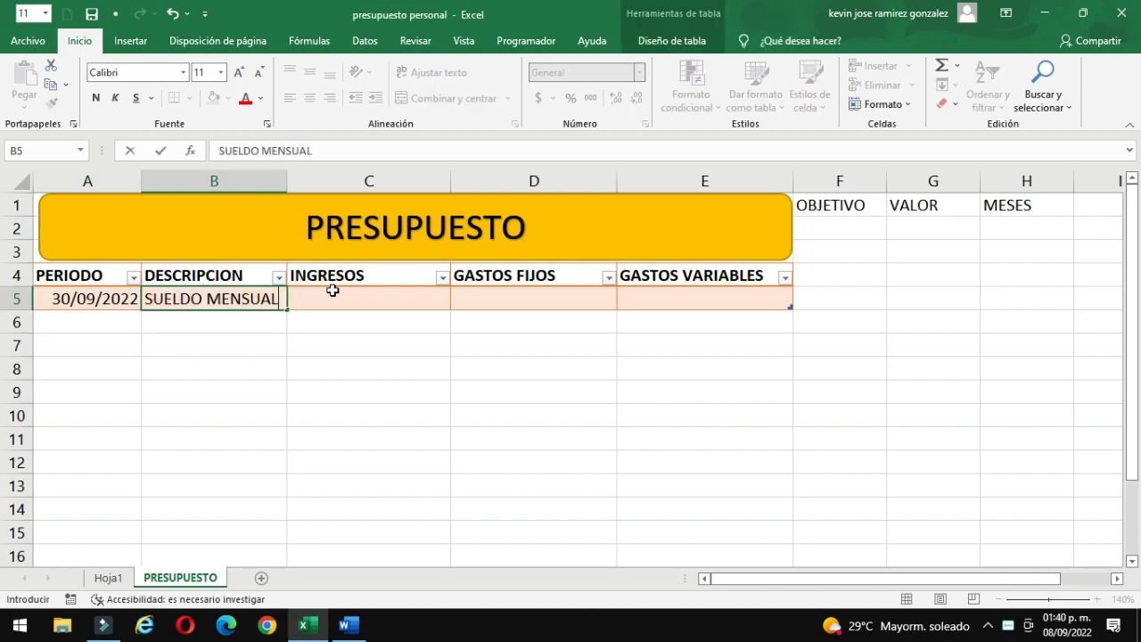
click(332, 290)
text(30)
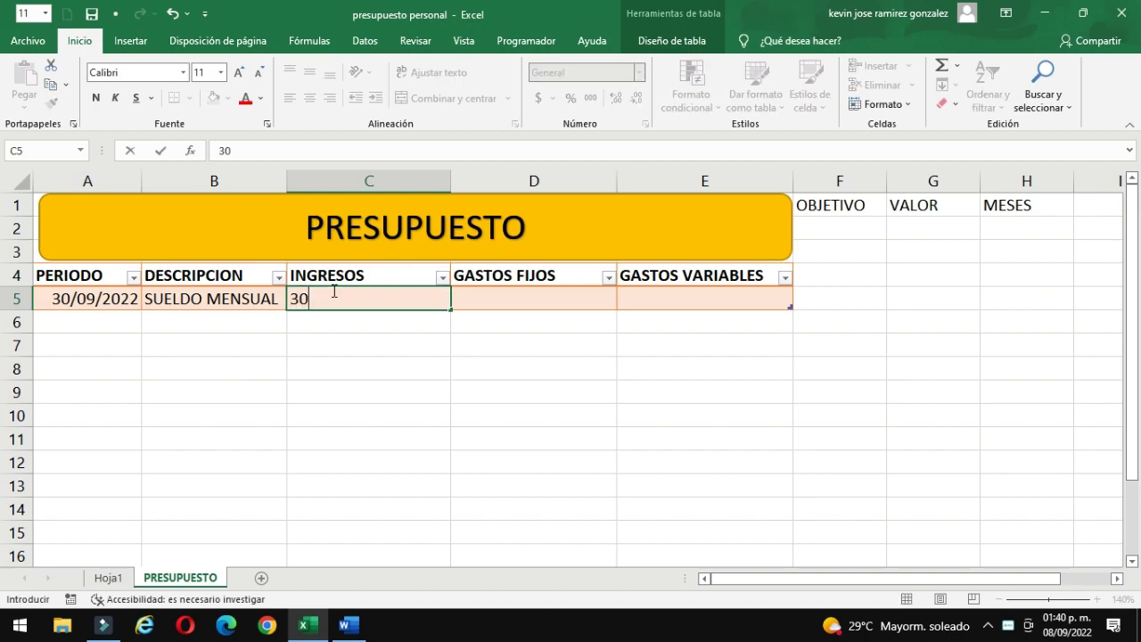
text(00)
click(381, 417)
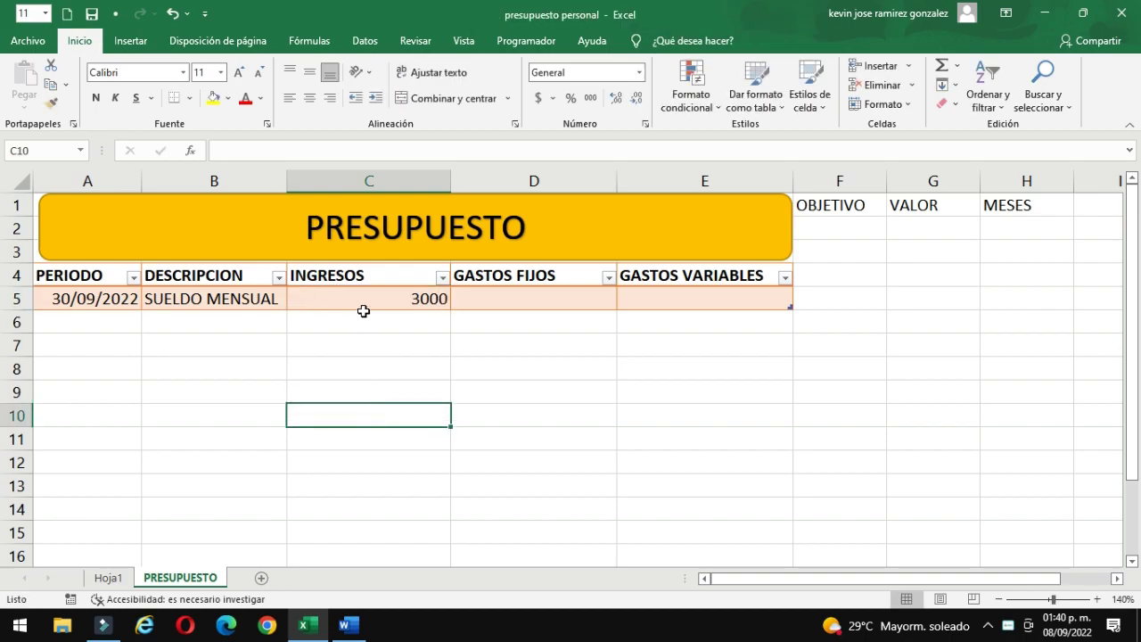
- Format C5:E5 as accounting currency with no decimals, showing $ 3,000
click(361, 301)
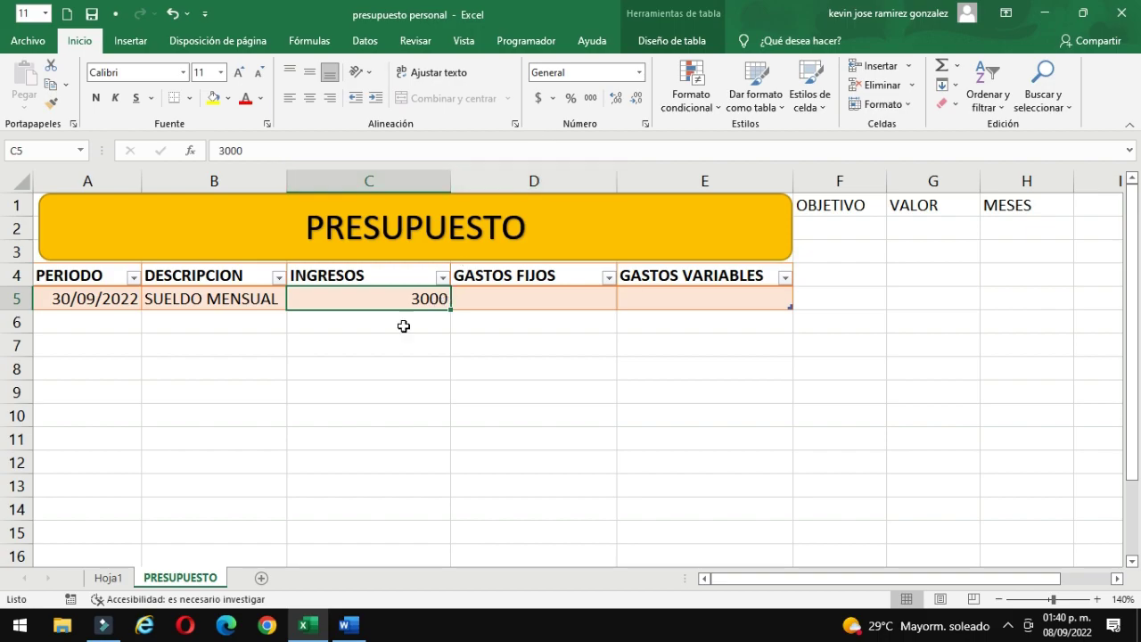
drag(359, 303, 693, 294)
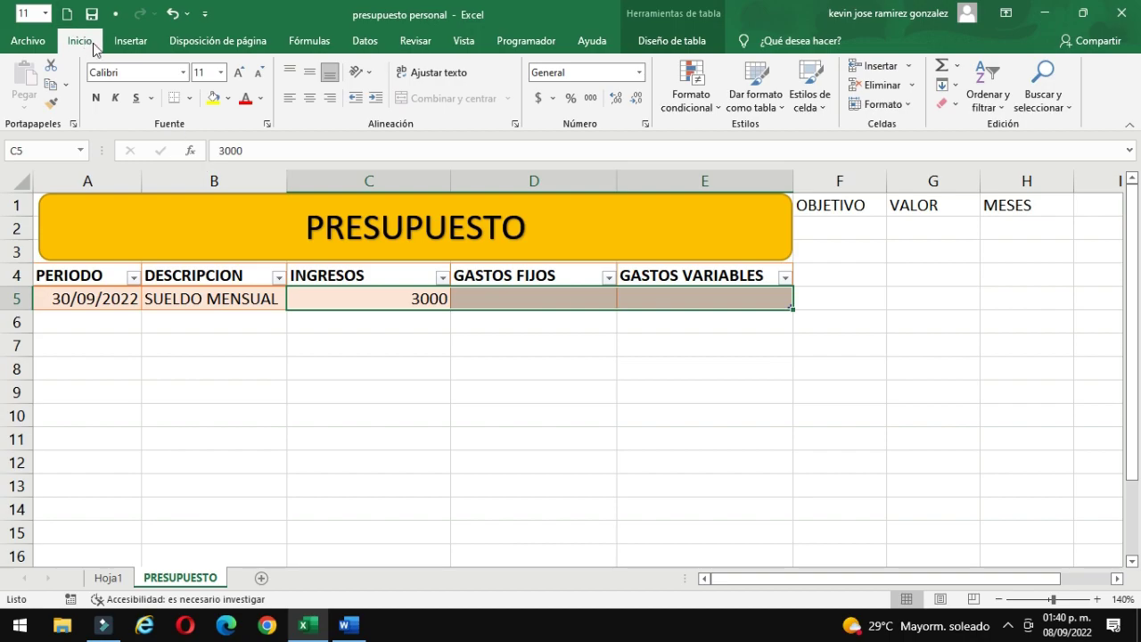
click(538, 99)
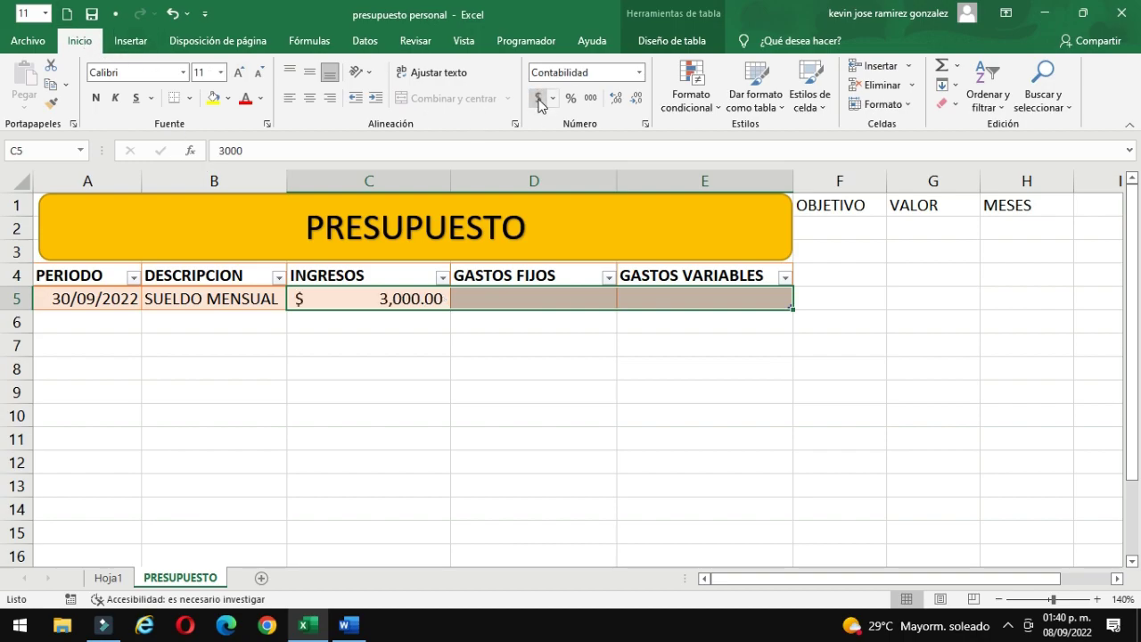
click(638, 98)
click(638, 98)
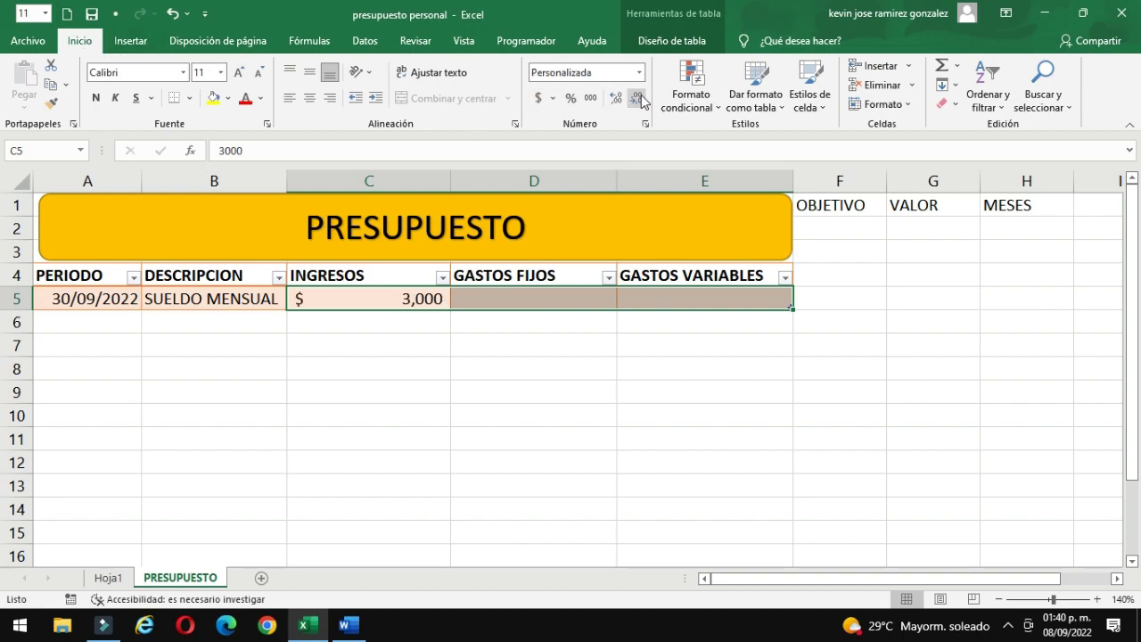
click(574, 336)
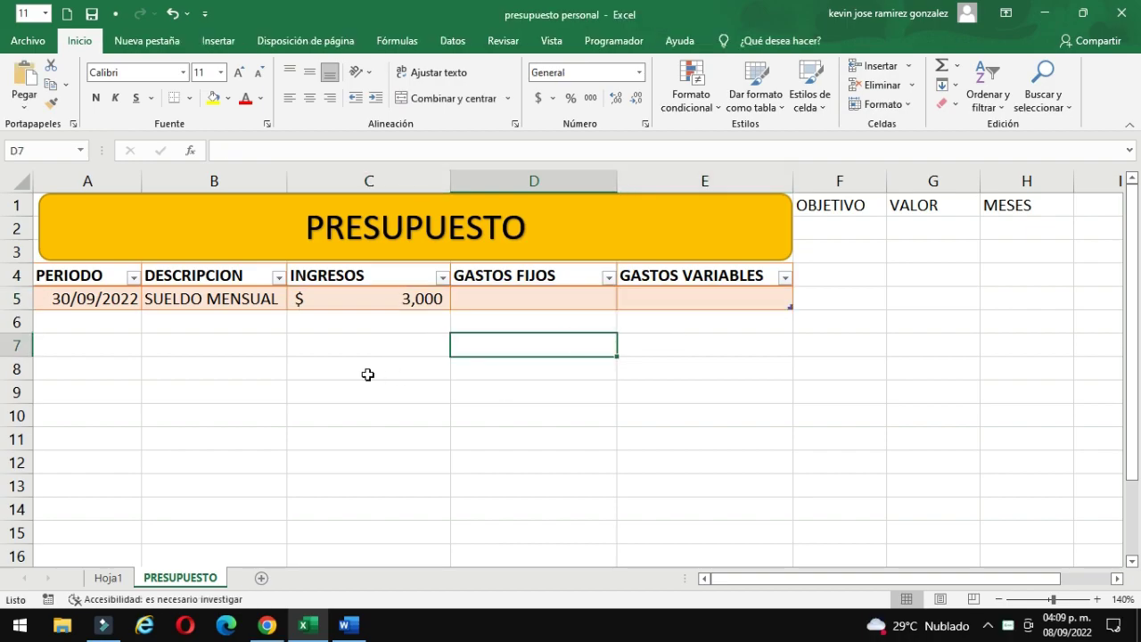
- Add a Total row to the PRESUPUESTOS table from Table Design
click(499, 306)
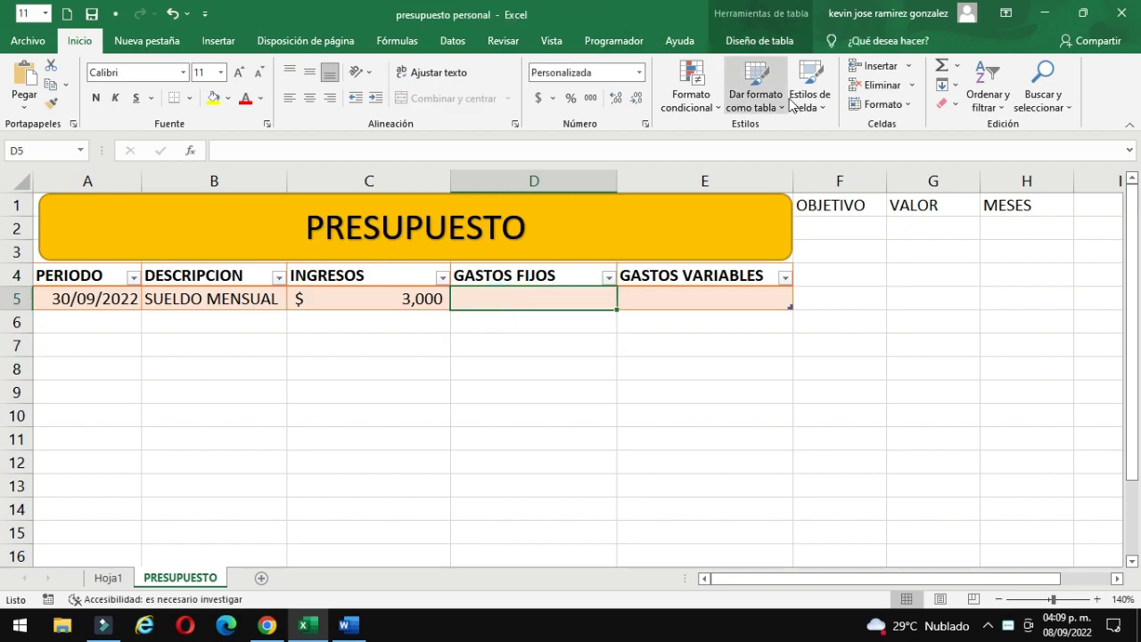
click(760, 41)
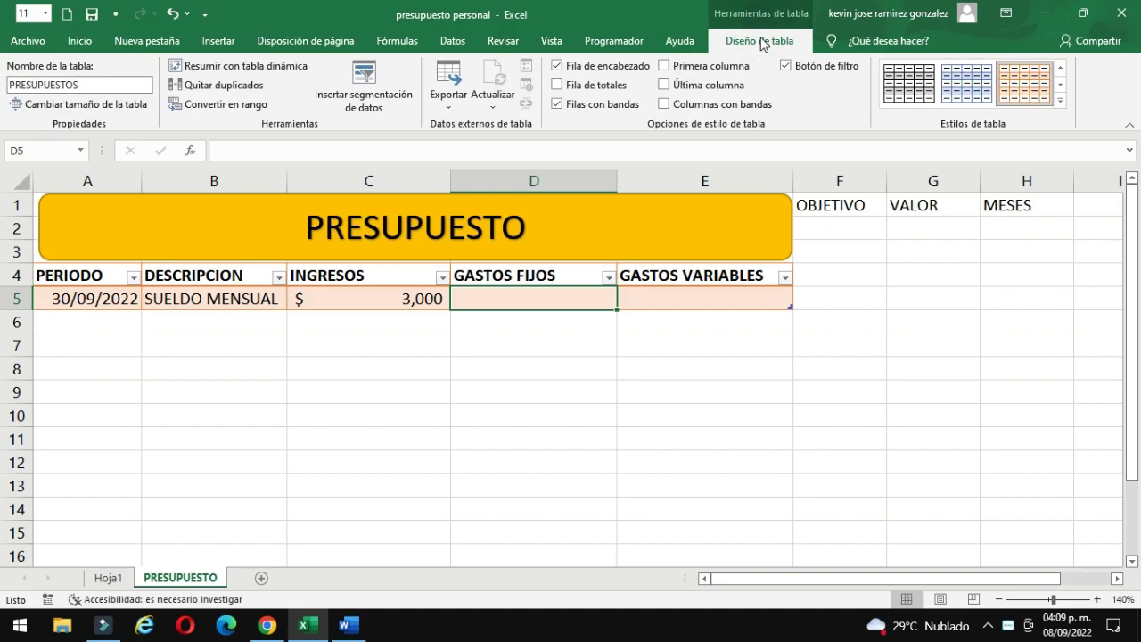
click(556, 85)
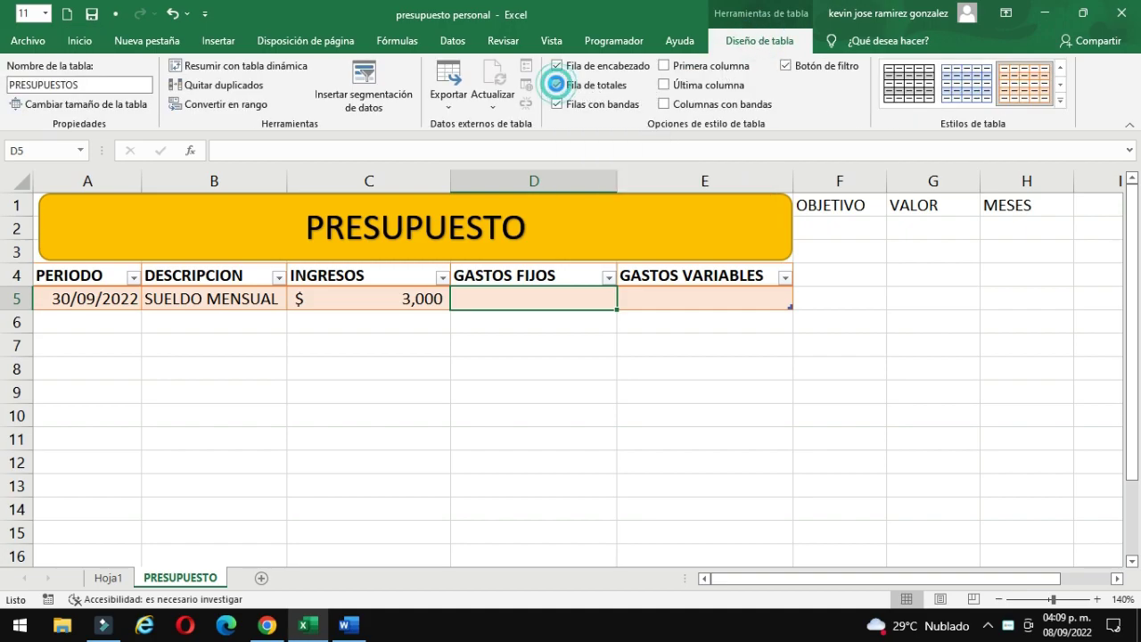
click(16, 321)
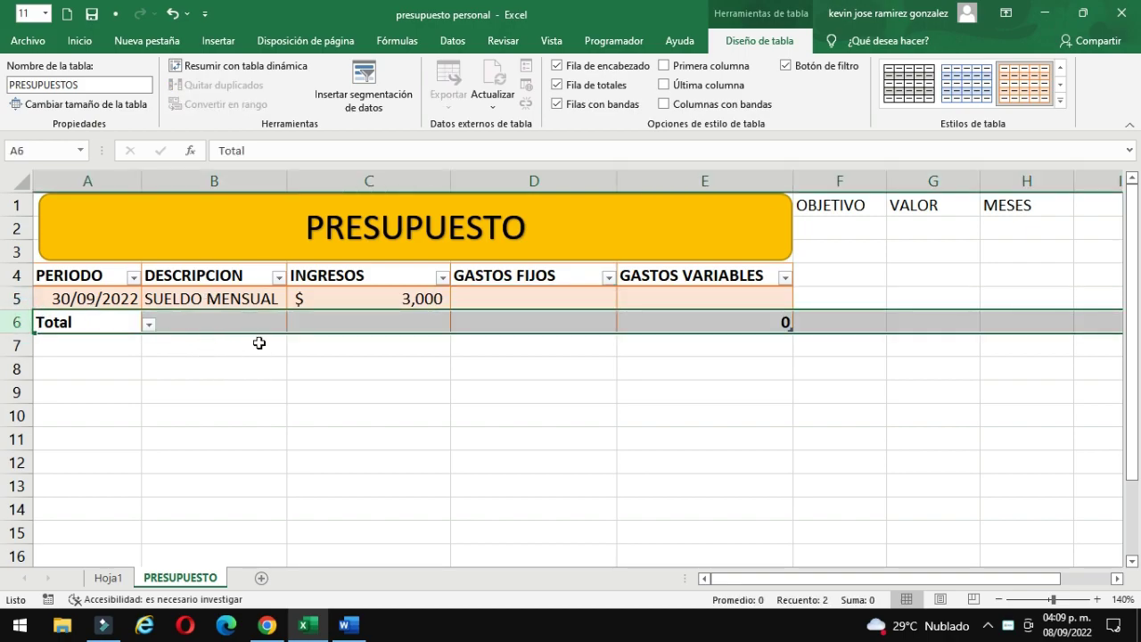
- Set the GASTOS VARIABLES, GASTOS FIJOS and INGRESOS totals in E6, D6 and C6 to Suma
click(732, 325)
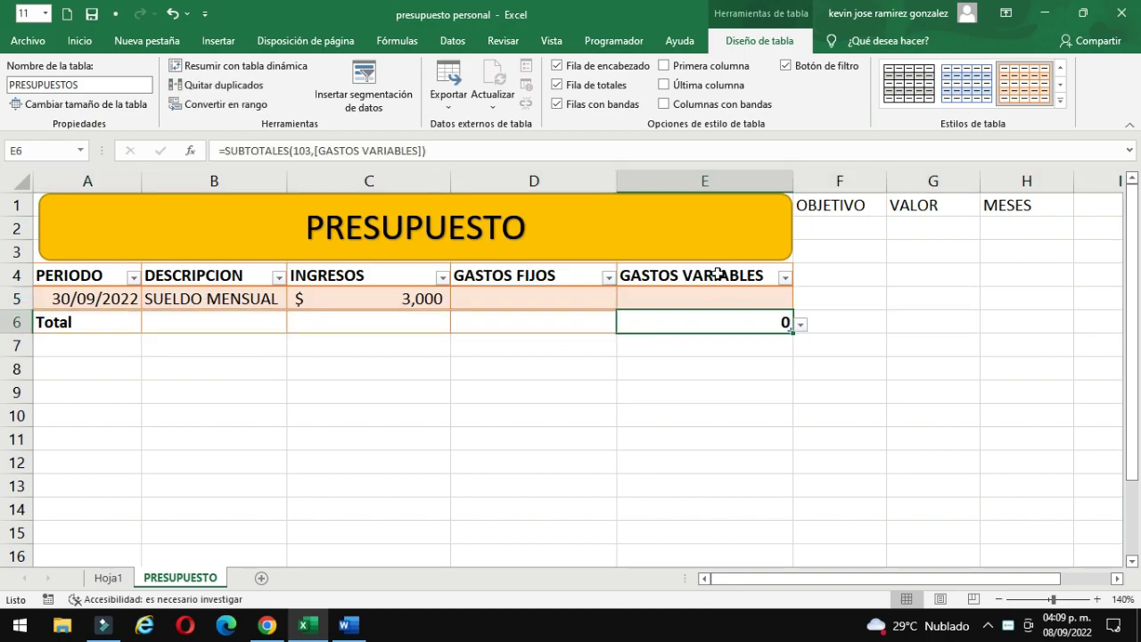
click(800, 326)
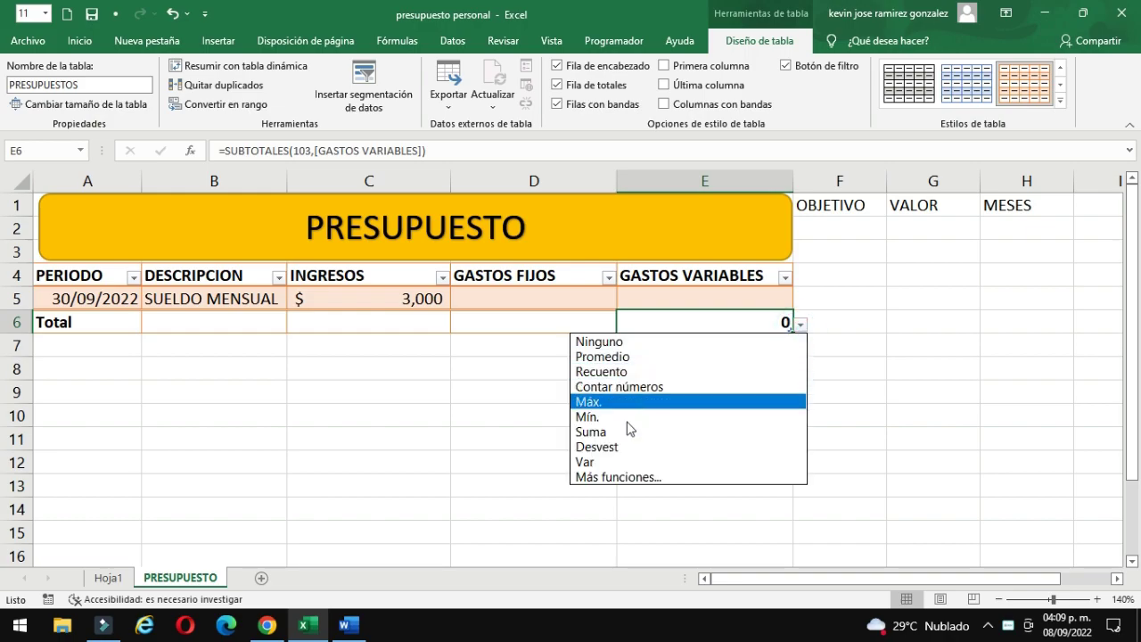
click(604, 436)
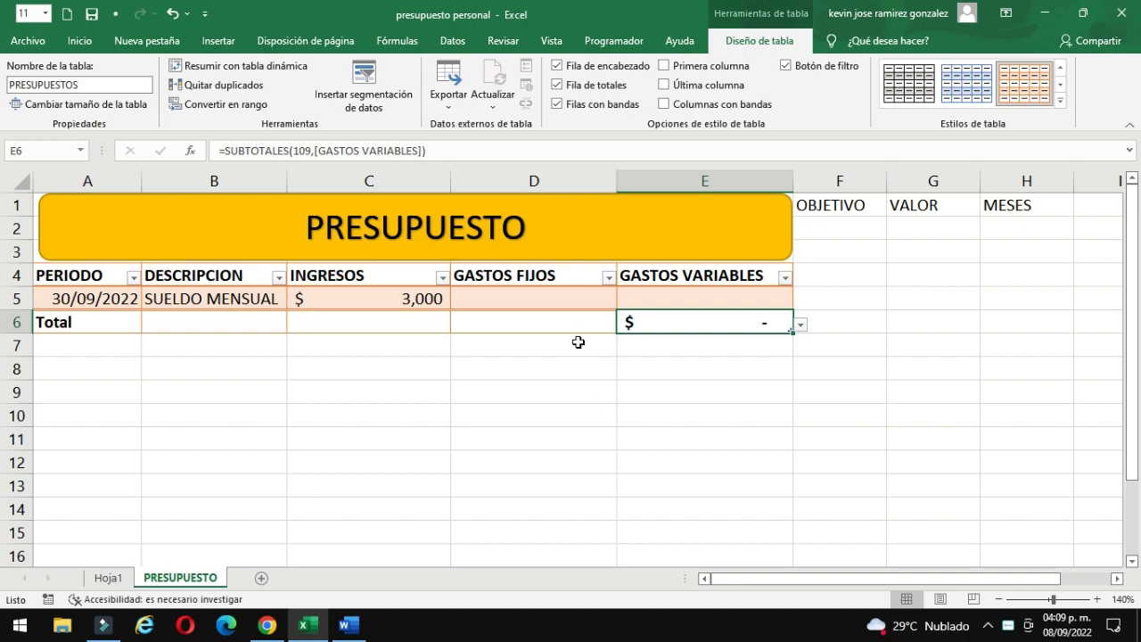
click(562, 321)
click(665, 324)
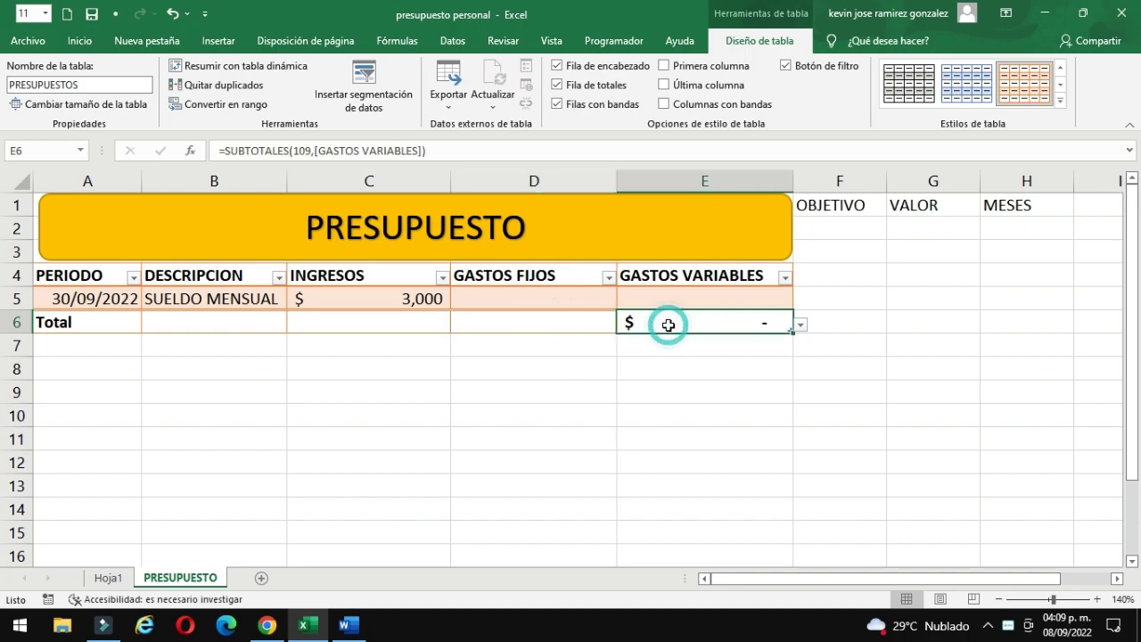
click(581, 326)
click(624, 324)
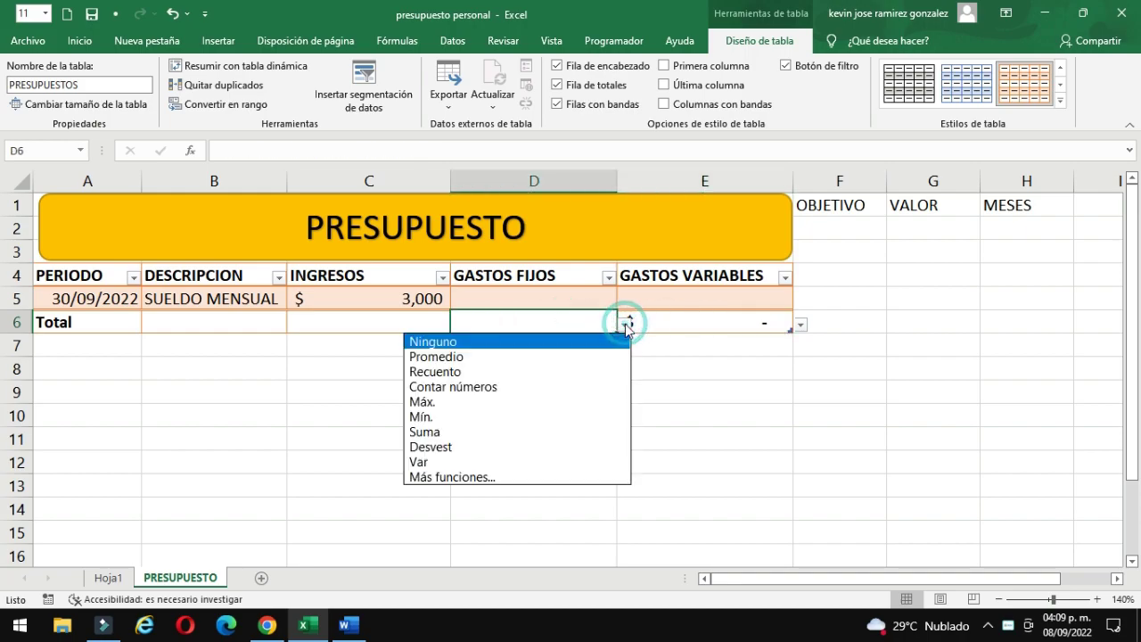
click(445, 435)
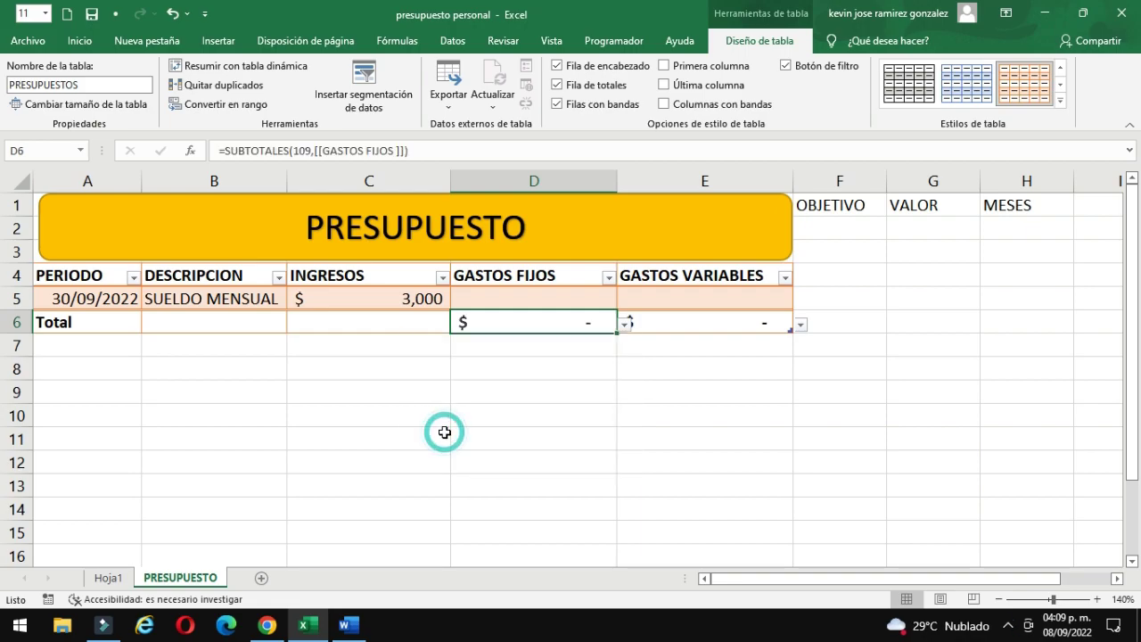
click(418, 326)
click(459, 327)
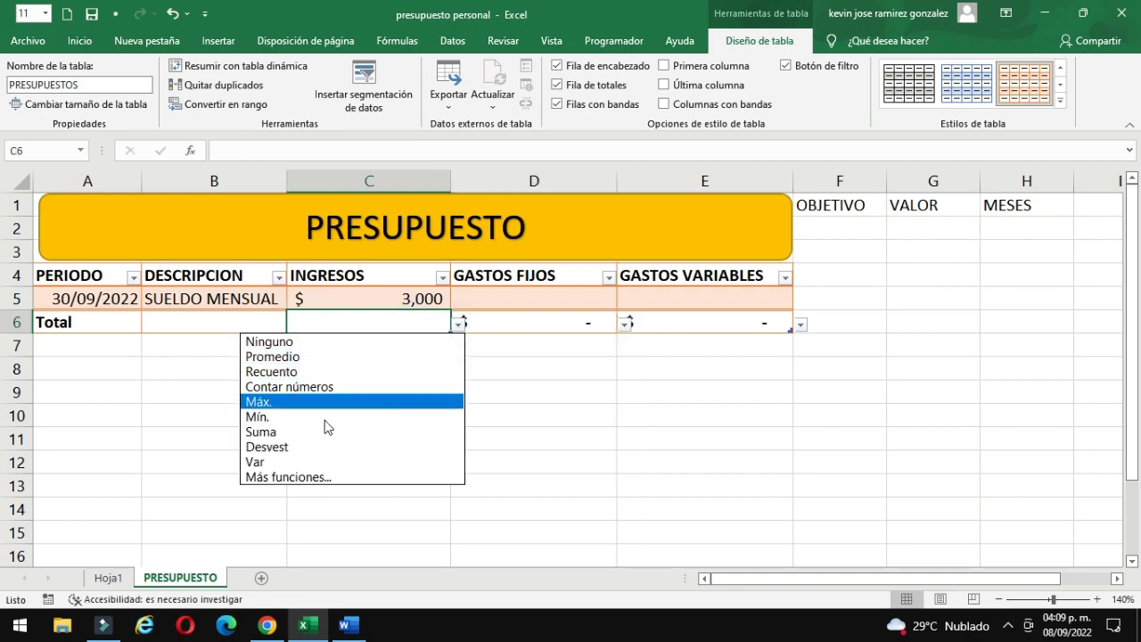
click(298, 432)
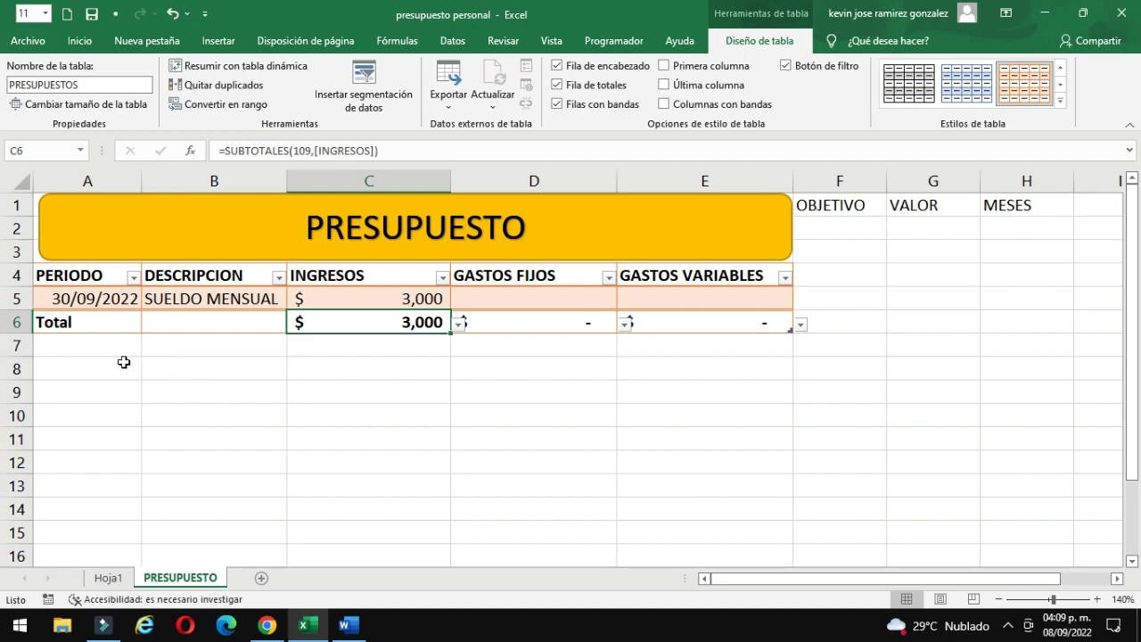
- Relabel the total row in A6 from Total to SALDO FINAL
double_click(87, 324)
drag(88, 325, 36, 326)
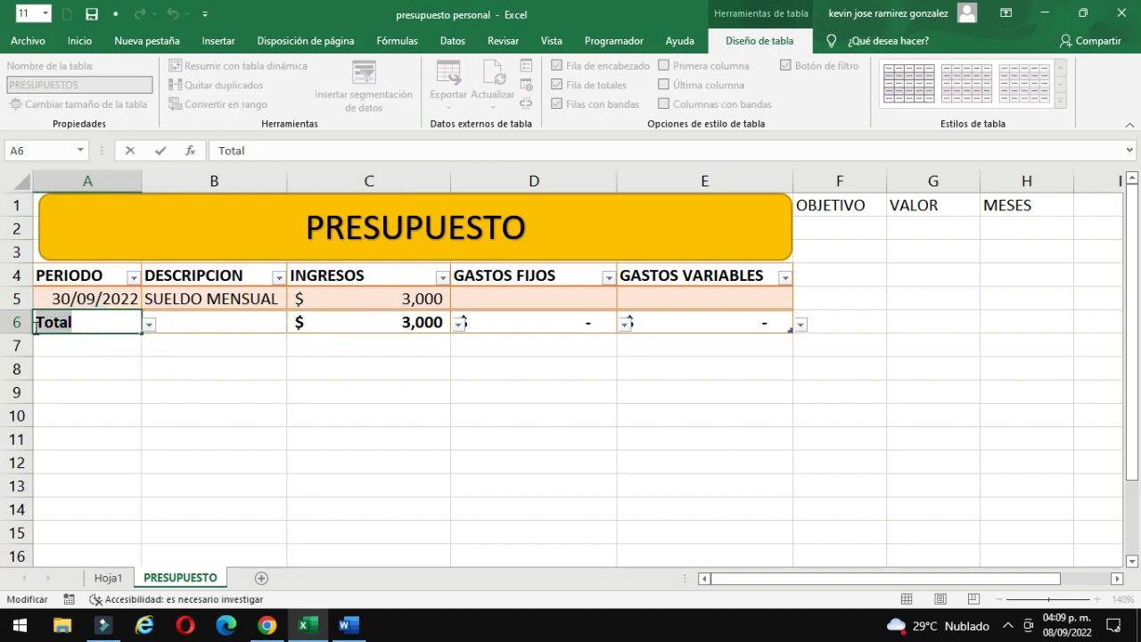
text(SALDO)
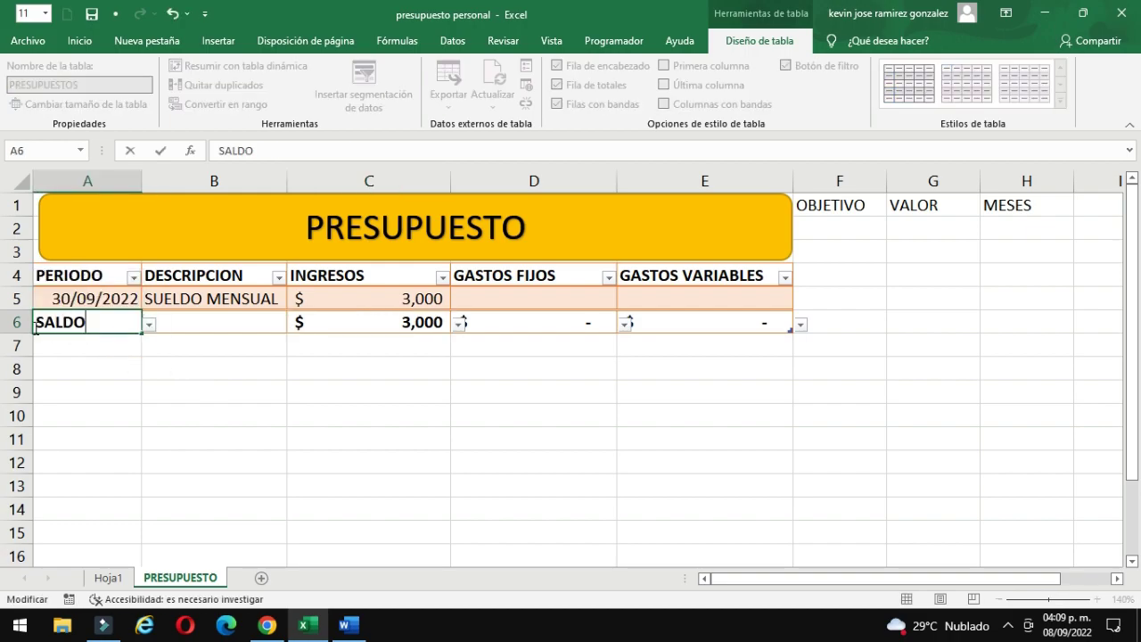
text( FINAL)
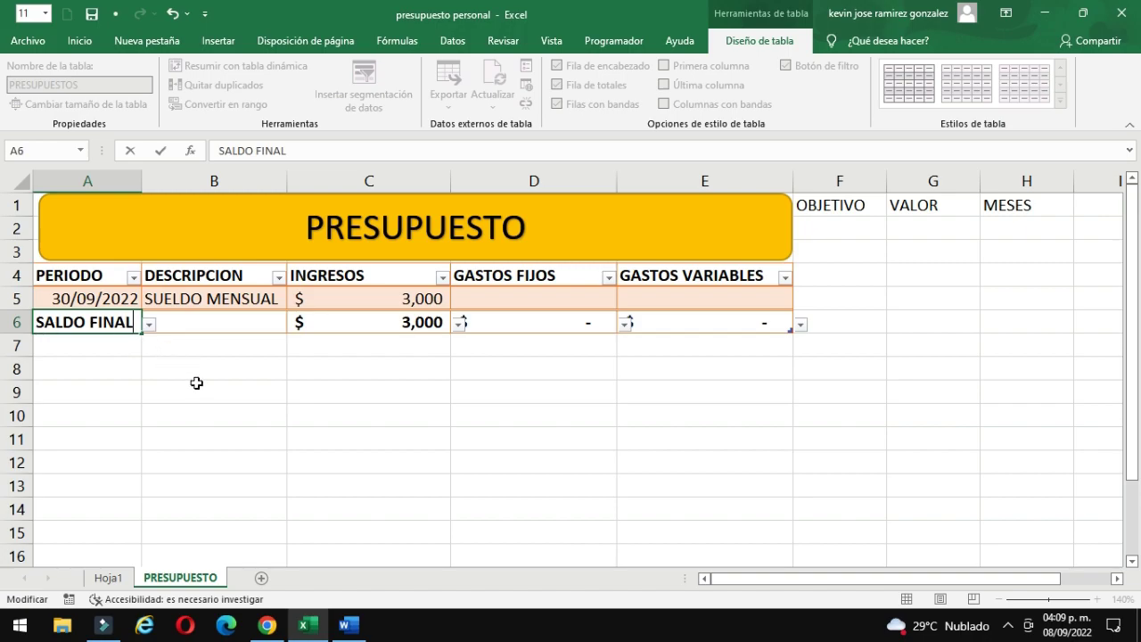
click(195, 385)
- Enter =C6-D6-E6 in B6, subtracting both expense totals from INGRESOS to give $ 3,000
click(202, 323)
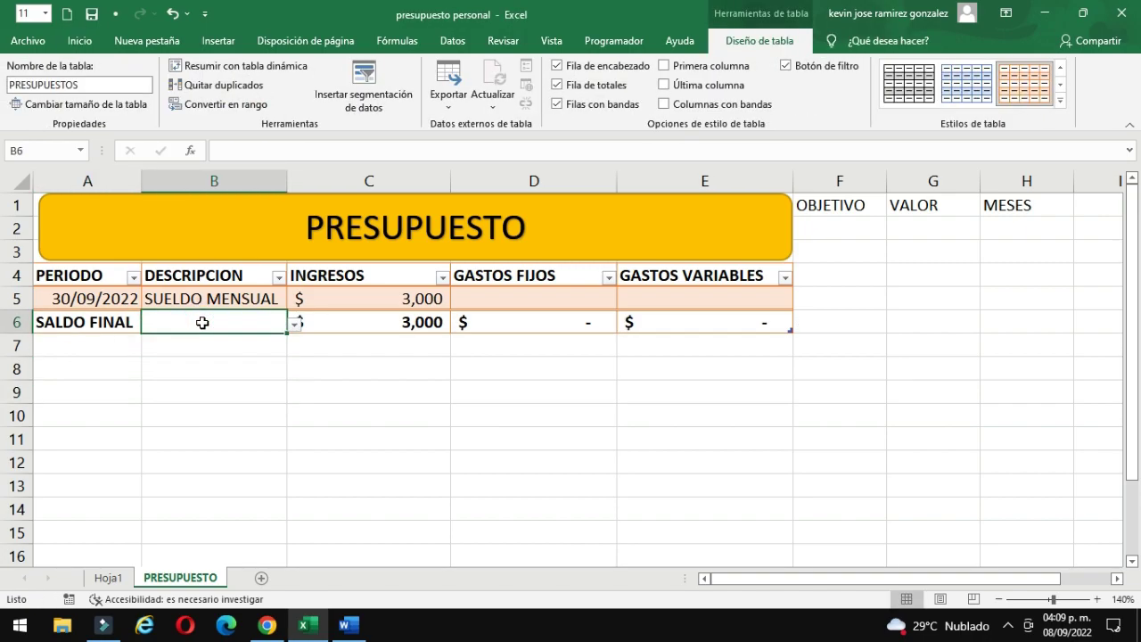
text(=)
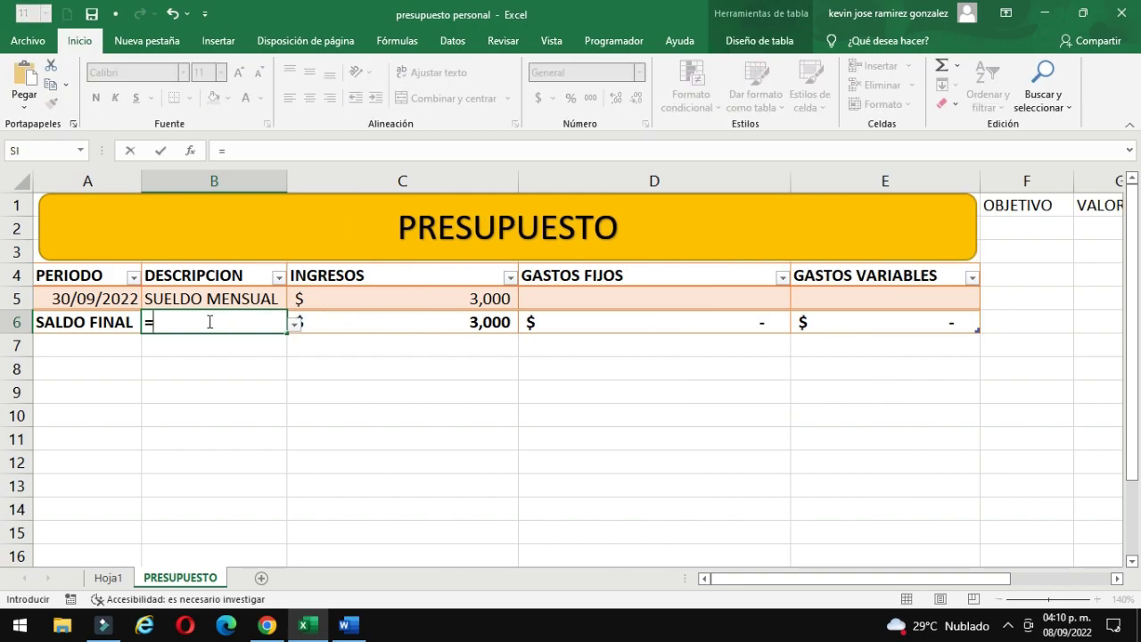
click(361, 321)
text(-)
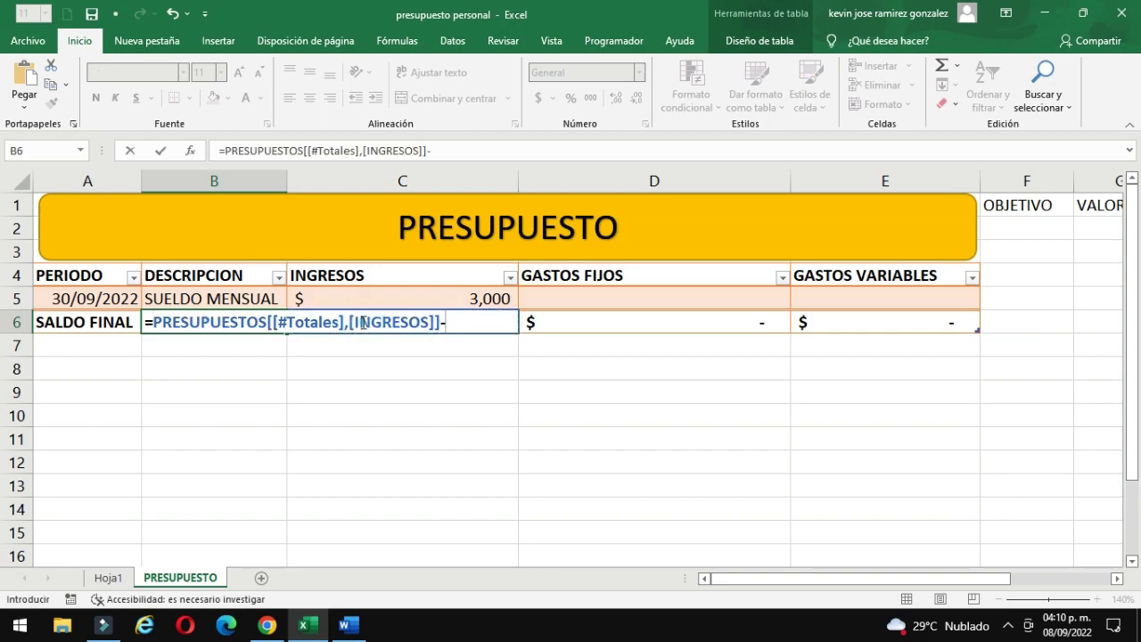
click(588, 327)
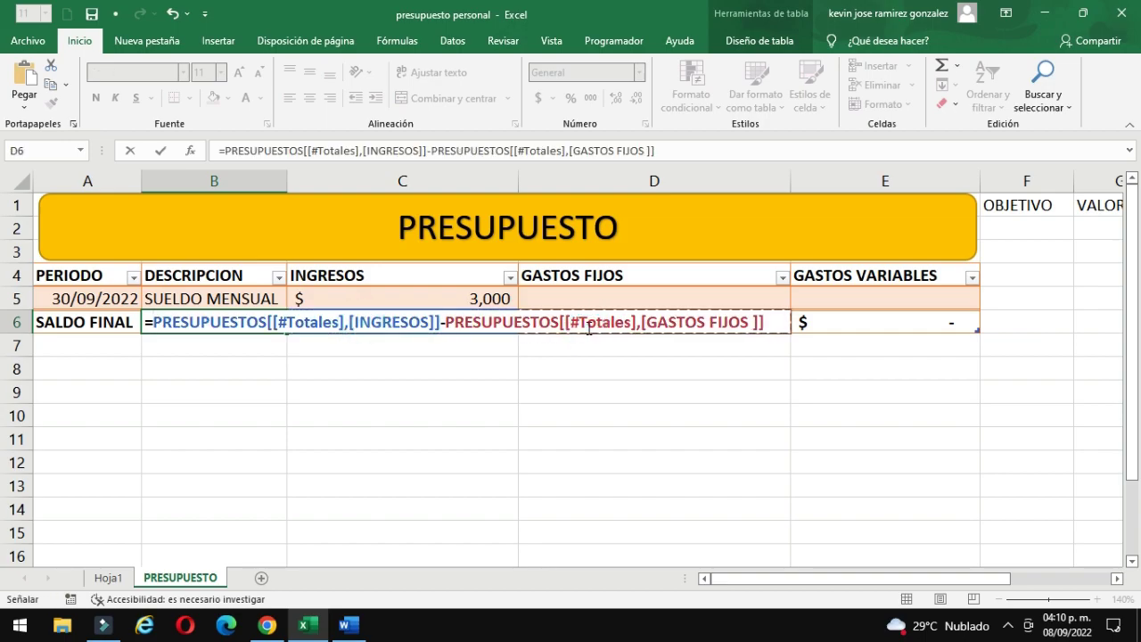
text(-)
click(846, 323)
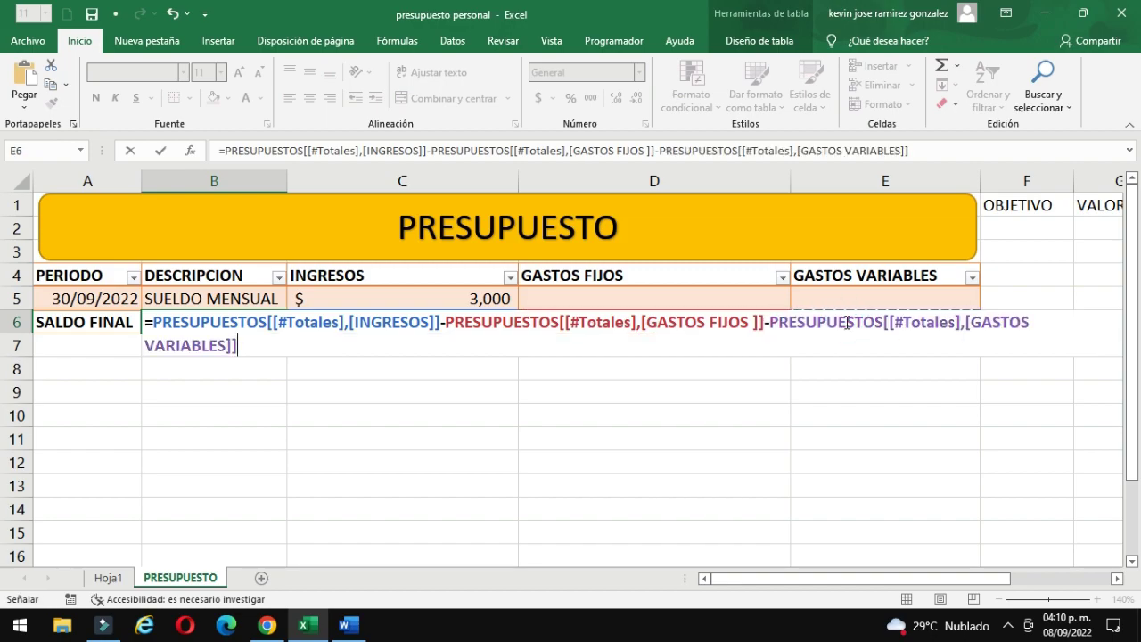
key(Return)
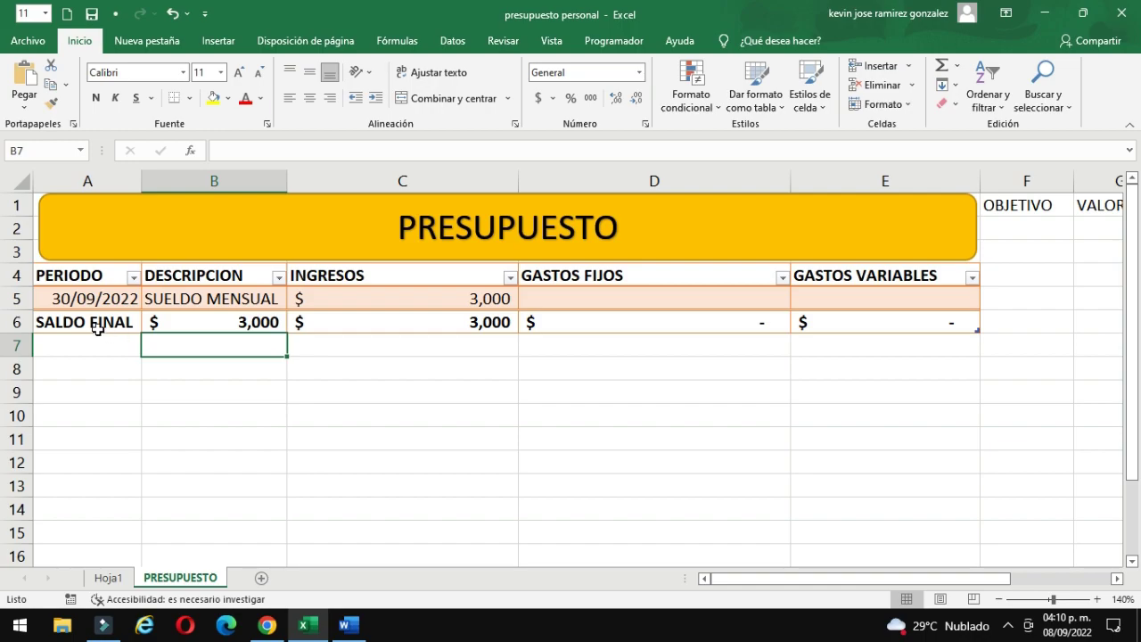
- Fill A6:B6 yellow and enter COMPRAR PC in F2, widening column F to fit
drag(91, 327, 195, 323)
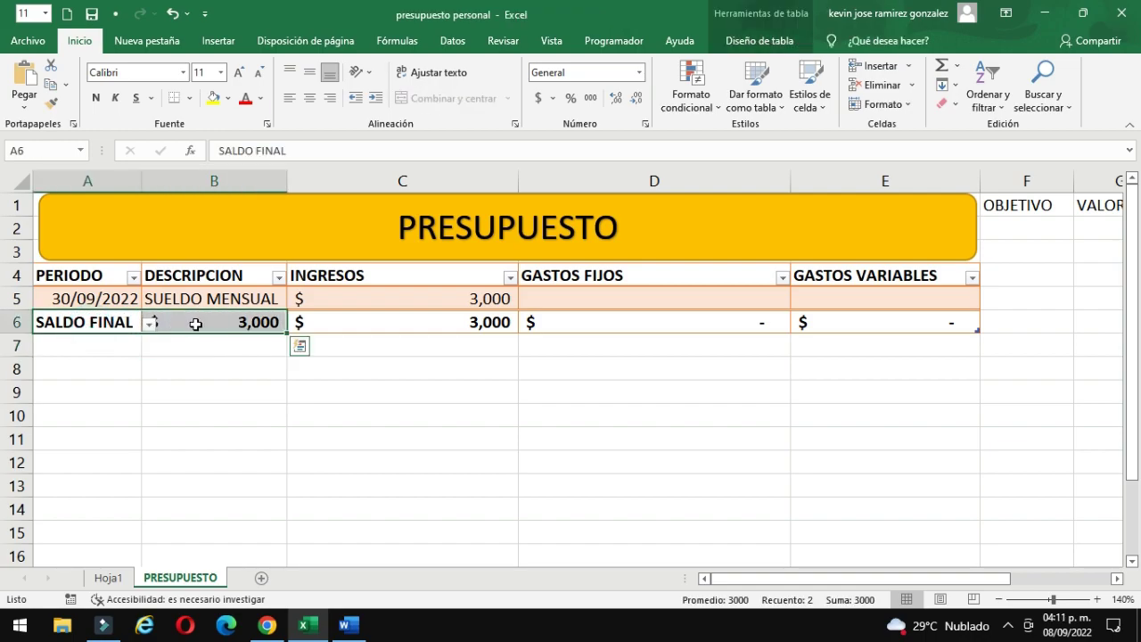
click(213, 98)
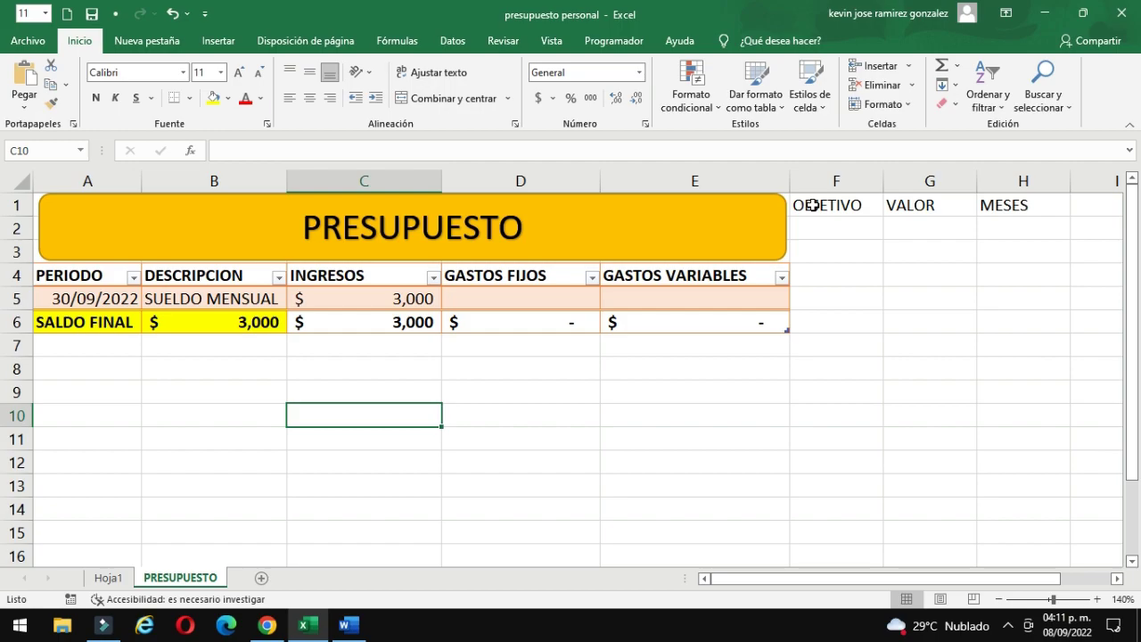
click(811, 229)
text(COMPRAR)
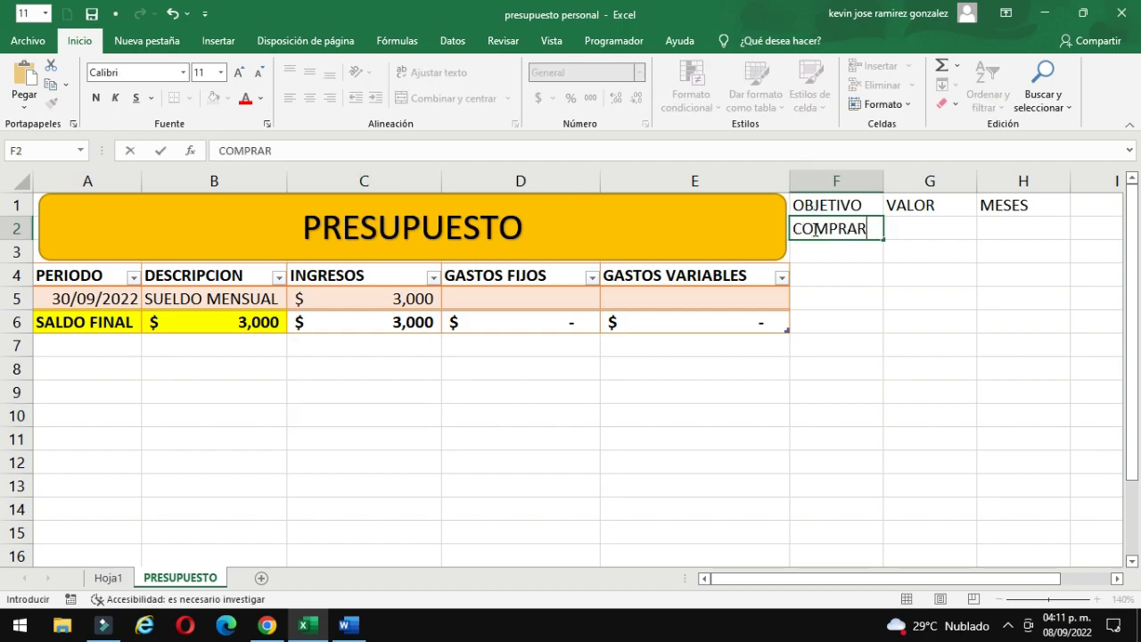
text( PC)
click(916, 319)
drag(882, 175, 904, 175)
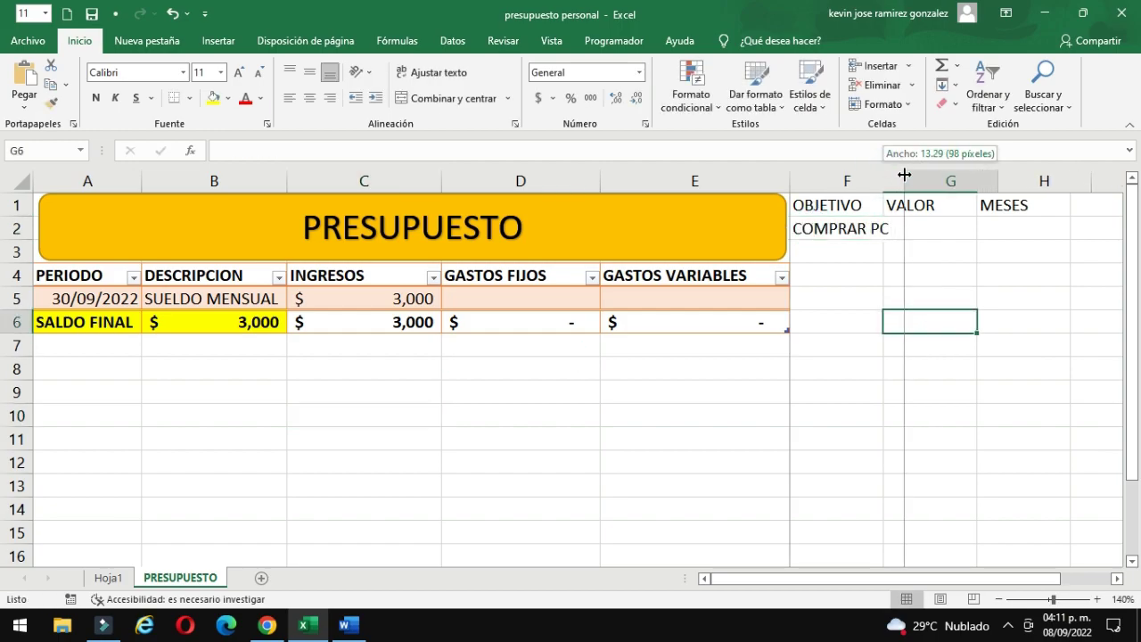
- Enter 800 in G2 and format it as currency
click(927, 229)
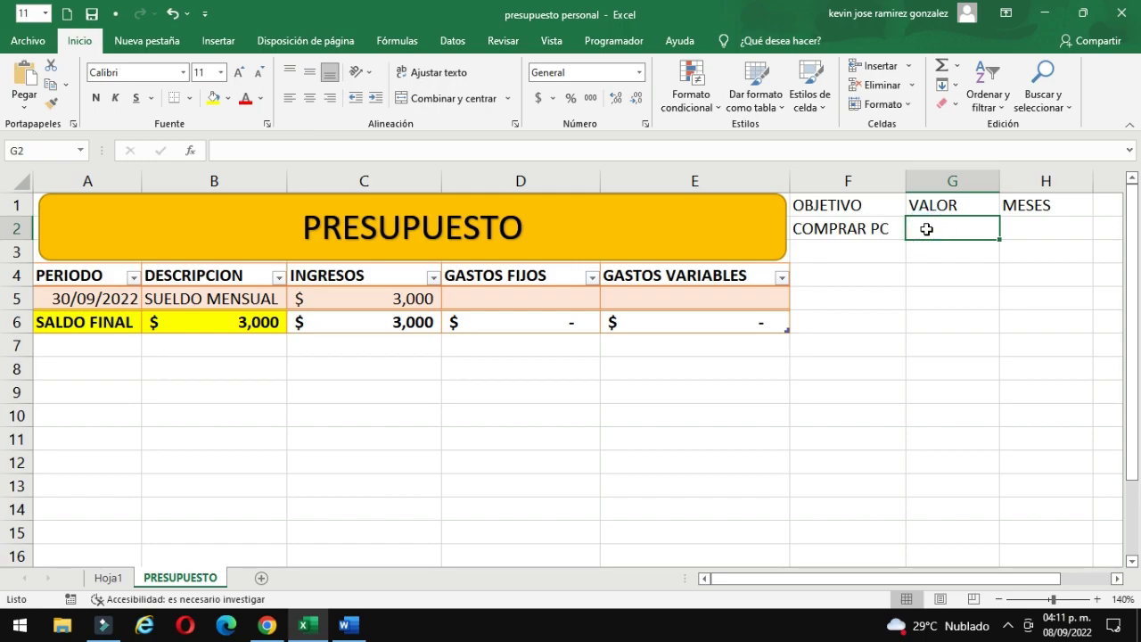
text(800)
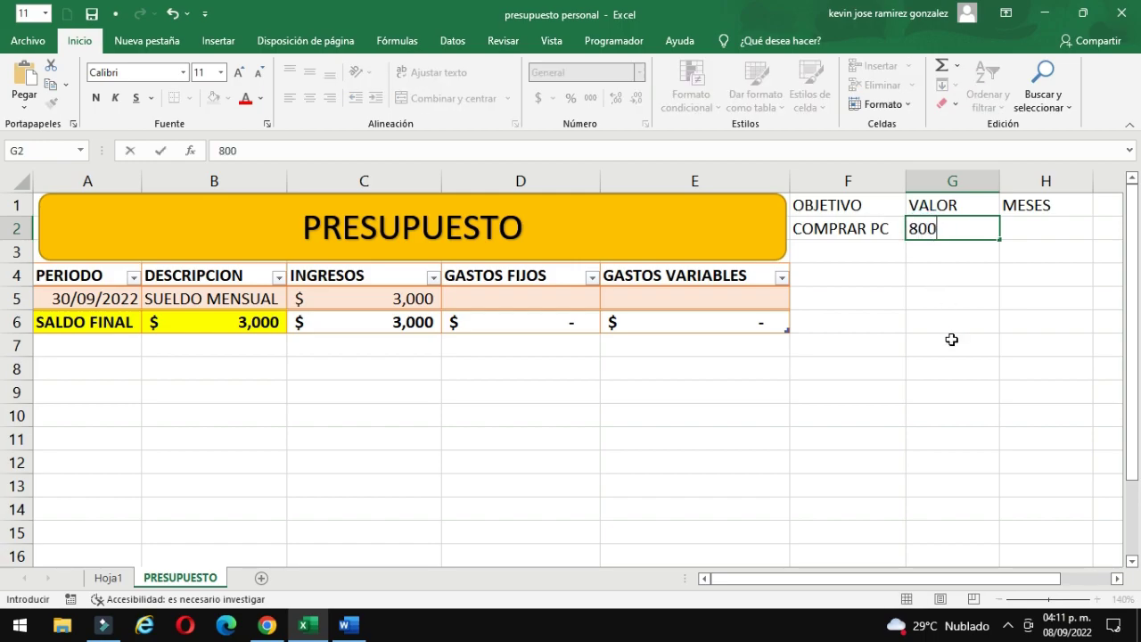
click(950, 343)
click(950, 232)
click(538, 98)
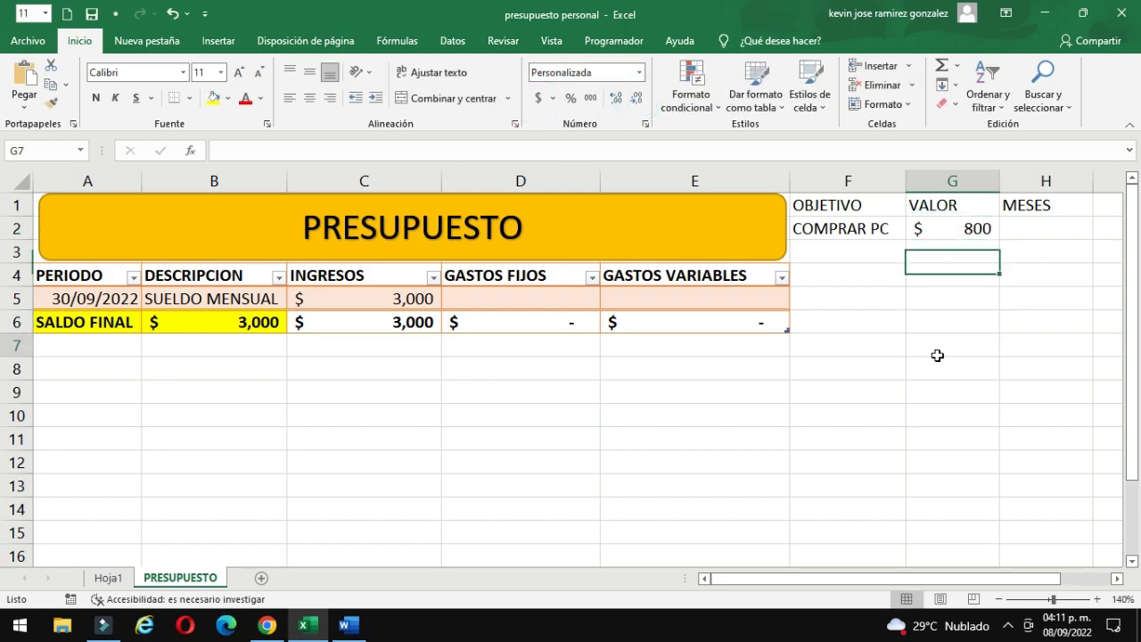
- Give F1:H2 all borders and make the OBJETIVO, VALOR, MESES headers bold with yellow fill
drag(846, 205, 1043, 229)
click(191, 98)
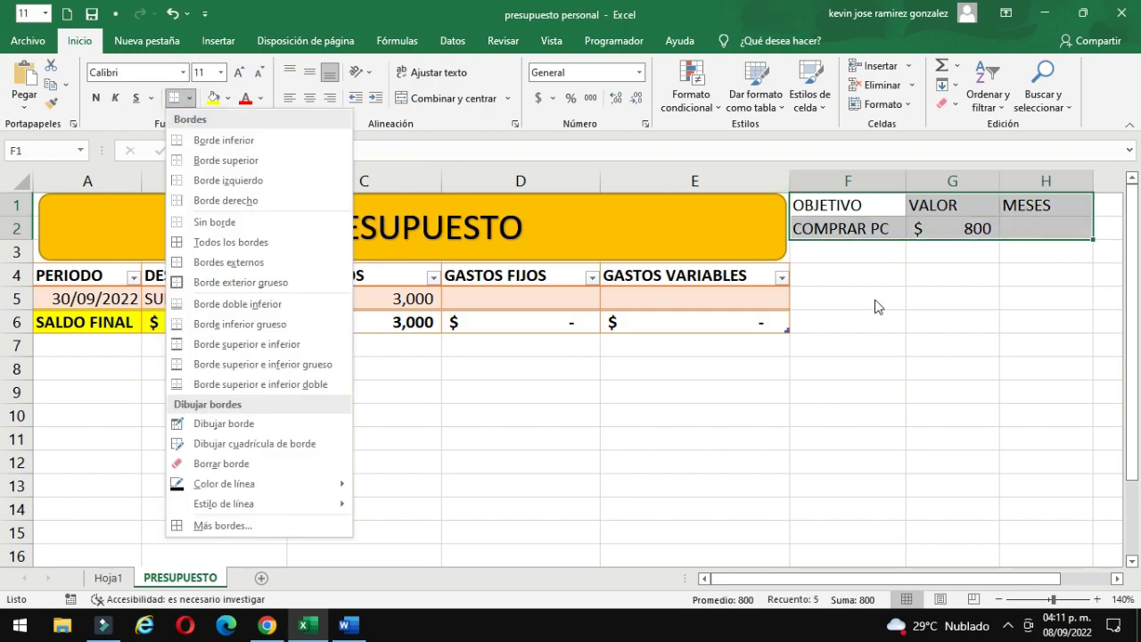
drag(827, 205, 1043, 205)
key(ctrl+n)
click(827, 203)
drag(893, 203, 1043, 230)
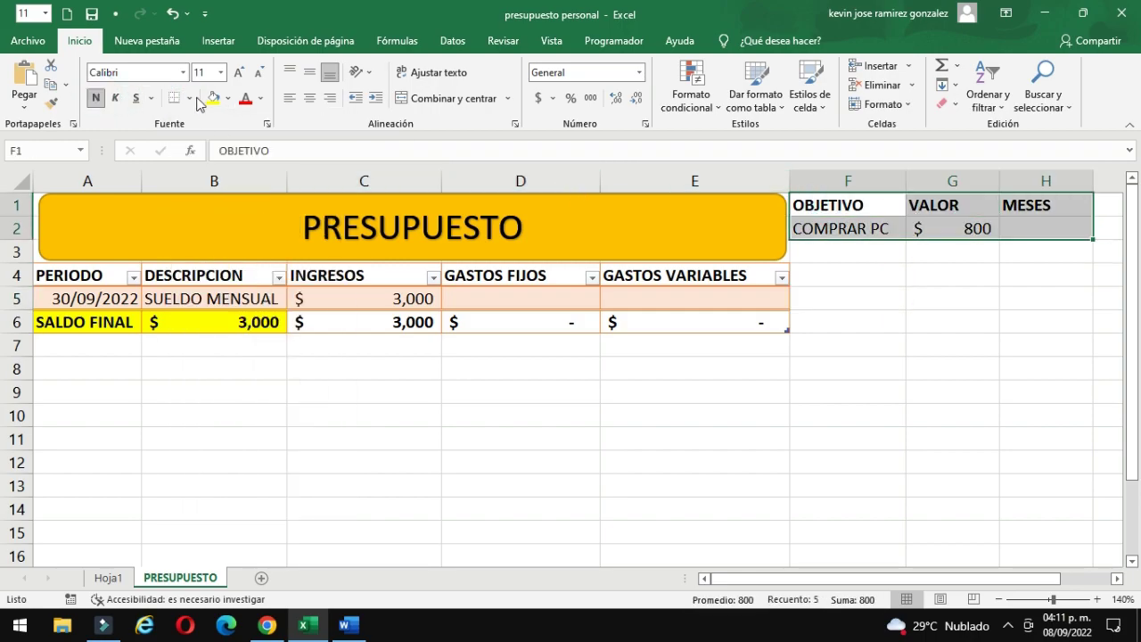
click(191, 98)
click(237, 243)
click(847, 368)
drag(827, 205, 1043, 205)
click(213, 98)
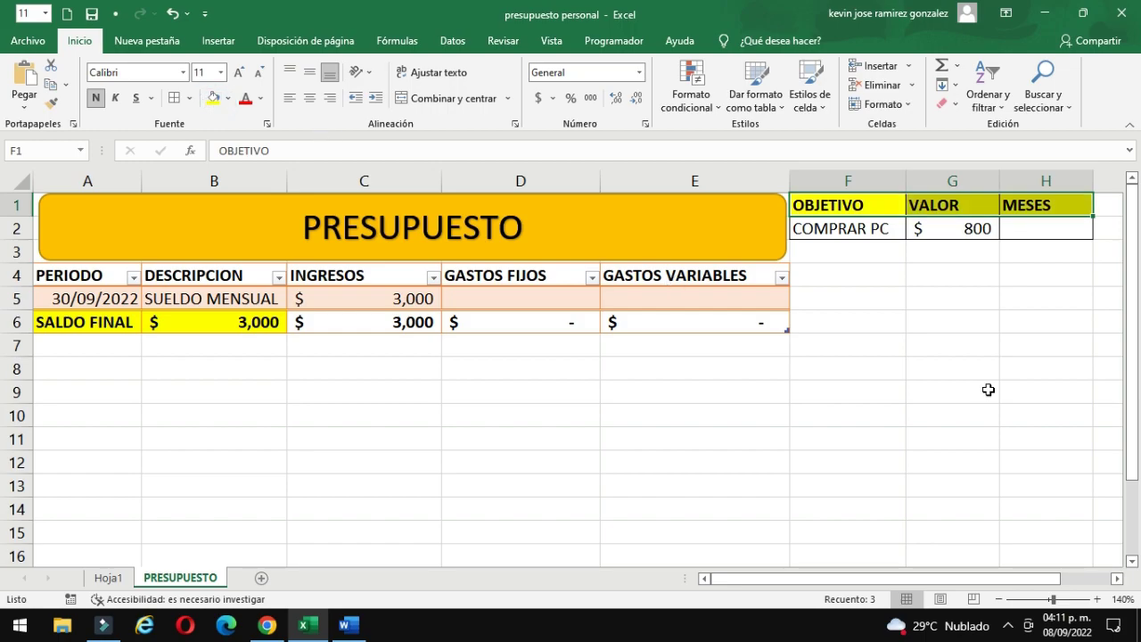
click(343, 390)
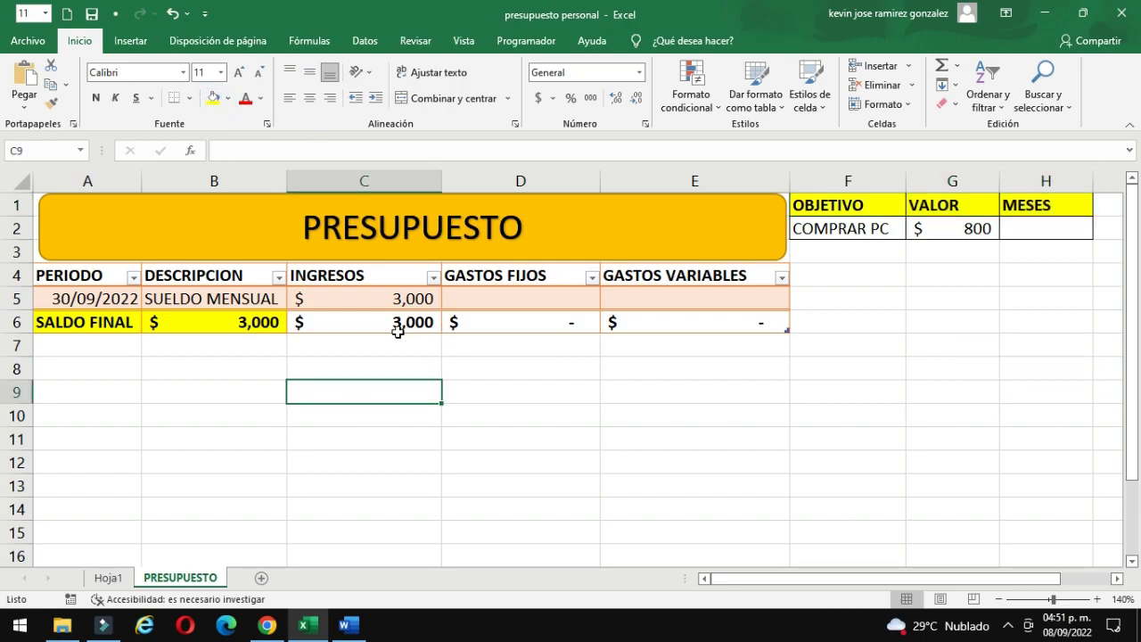
- Add the Formulario command from All Commands to the Quick Access Toolbar
click(454, 368)
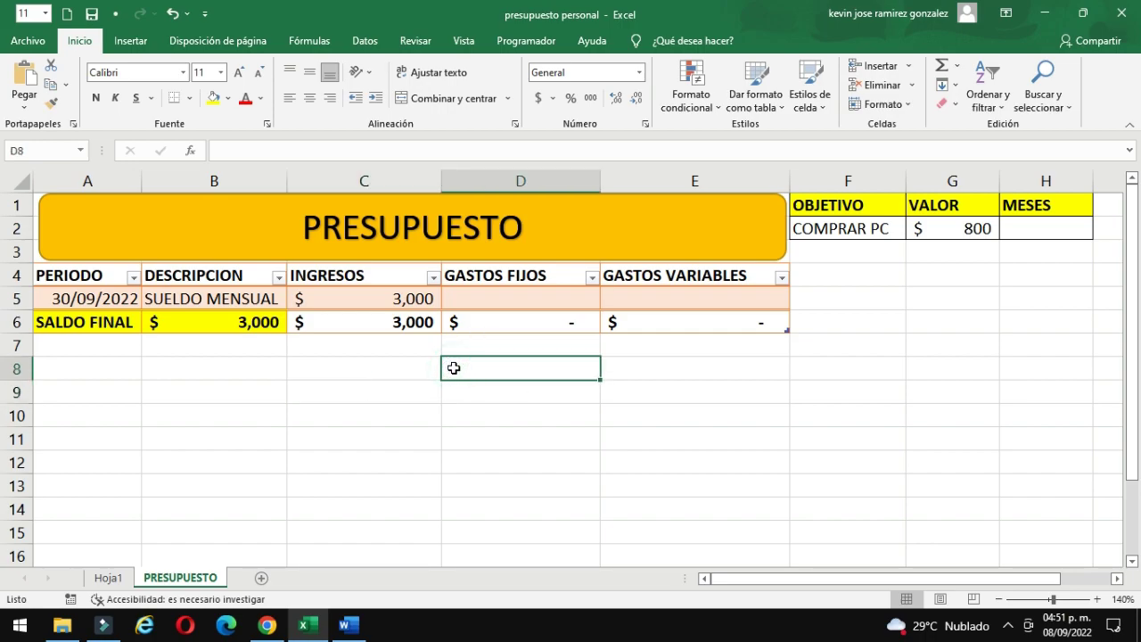
click(205, 14)
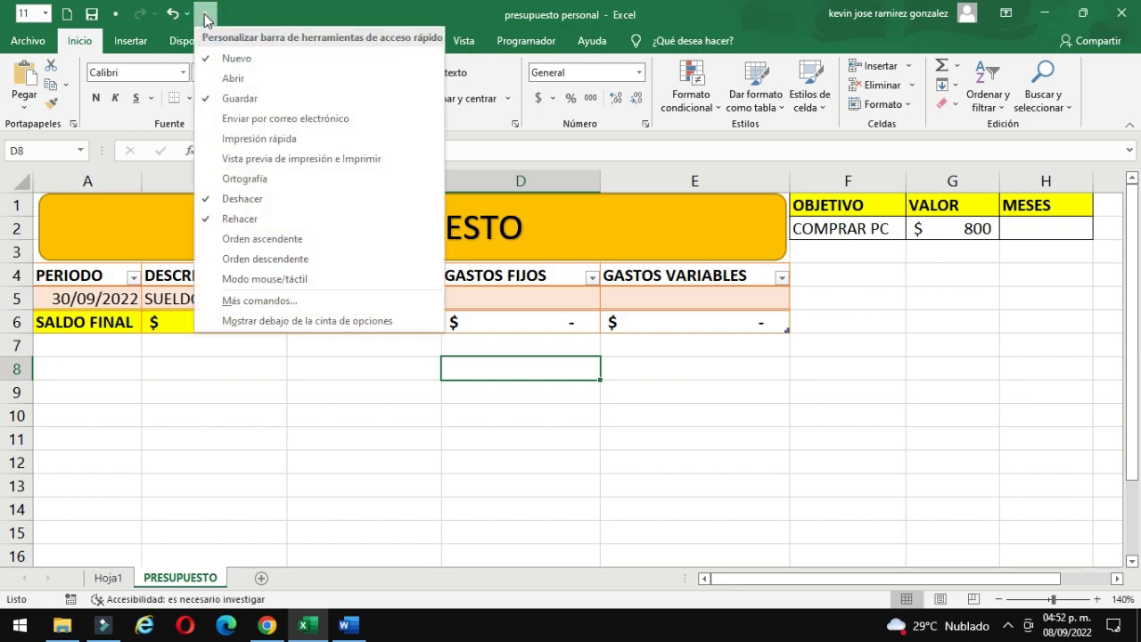
click(258, 302)
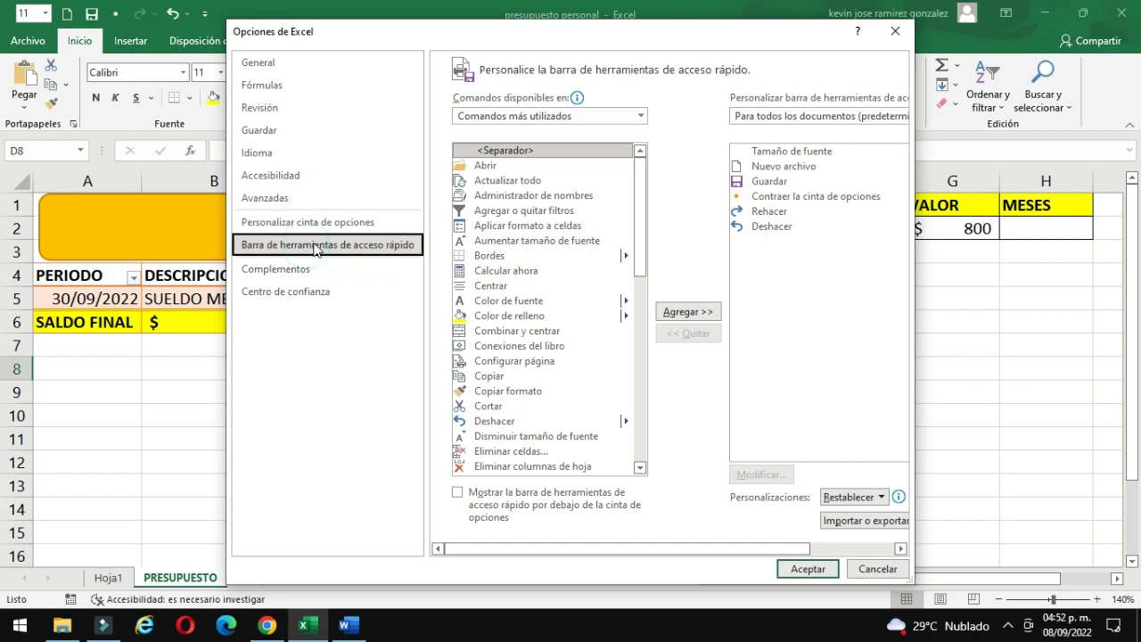
click(639, 118)
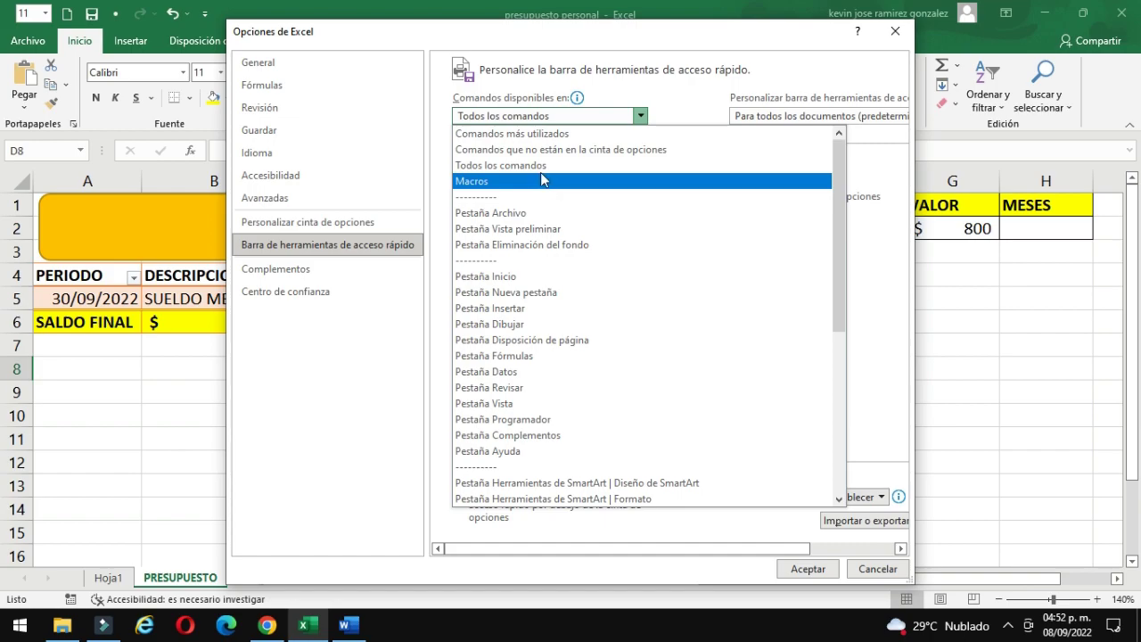
click(538, 166)
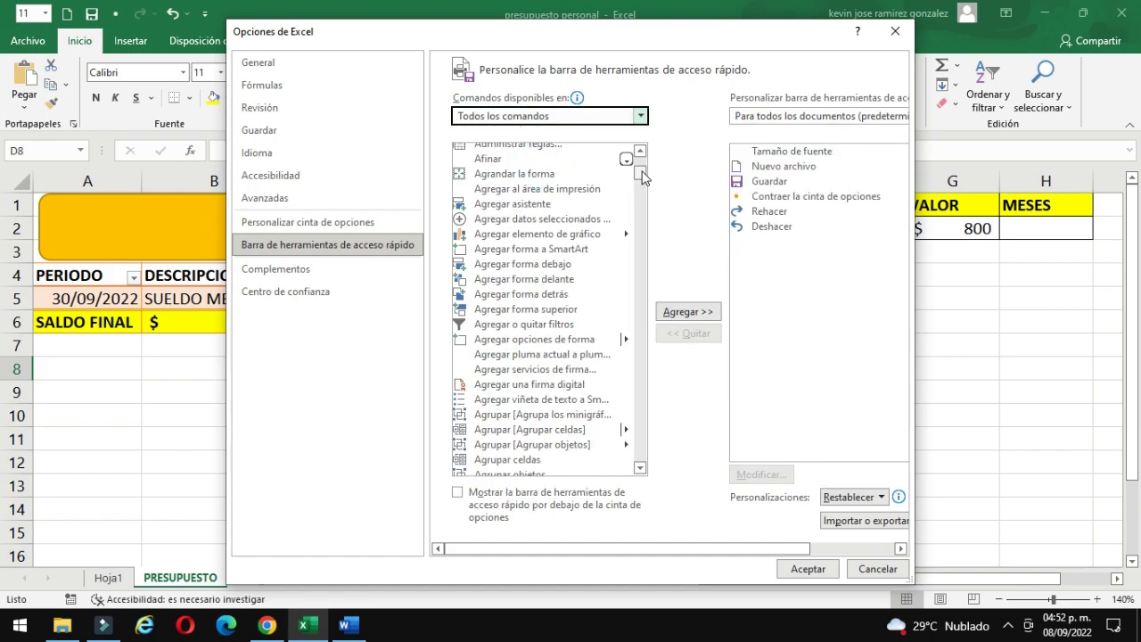
mouse_move(642, 177)
mouse_down()
mouse_move(642, 321)
mouse_move(640, 304)
mouse_up()
click(508, 218)
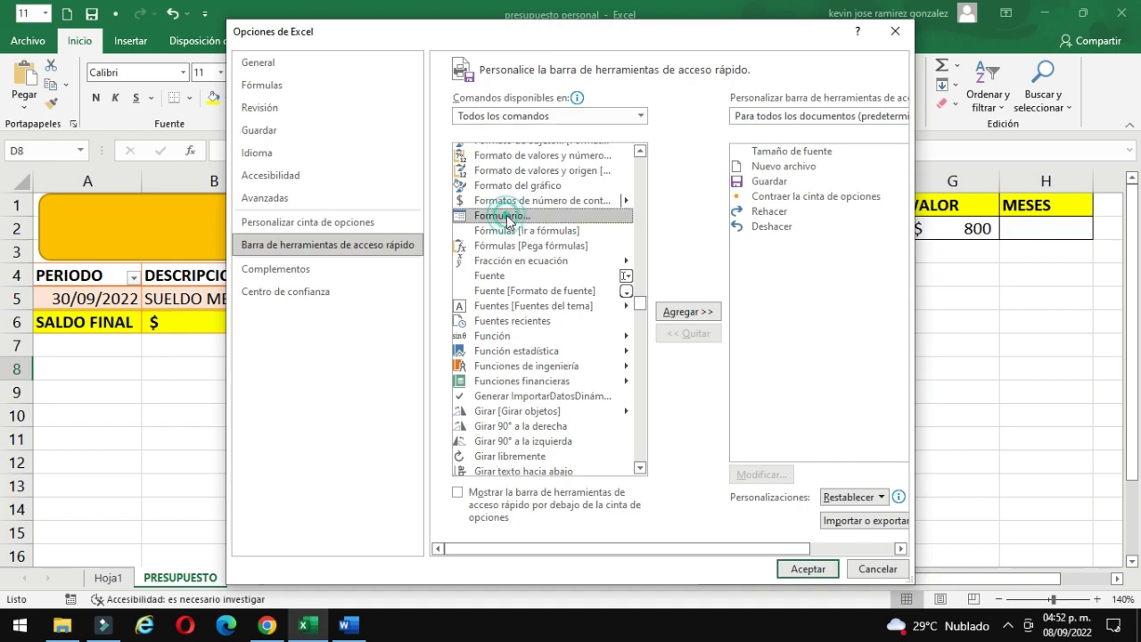
double_click(497, 219)
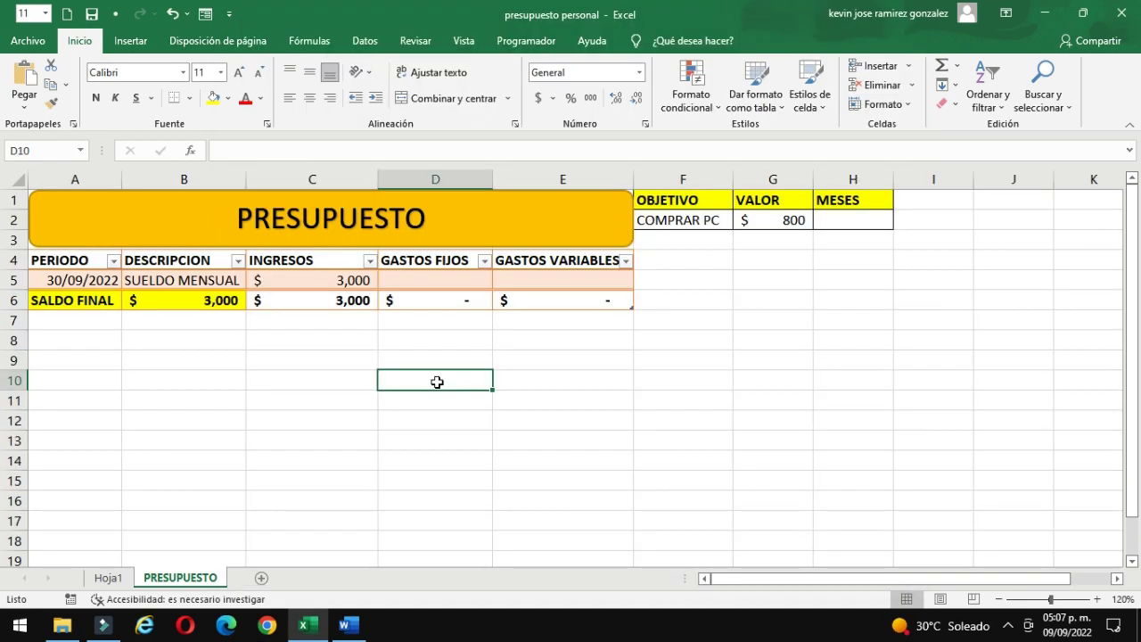
- Open the table's data form and add two new income records, including dividends
click(417, 279)
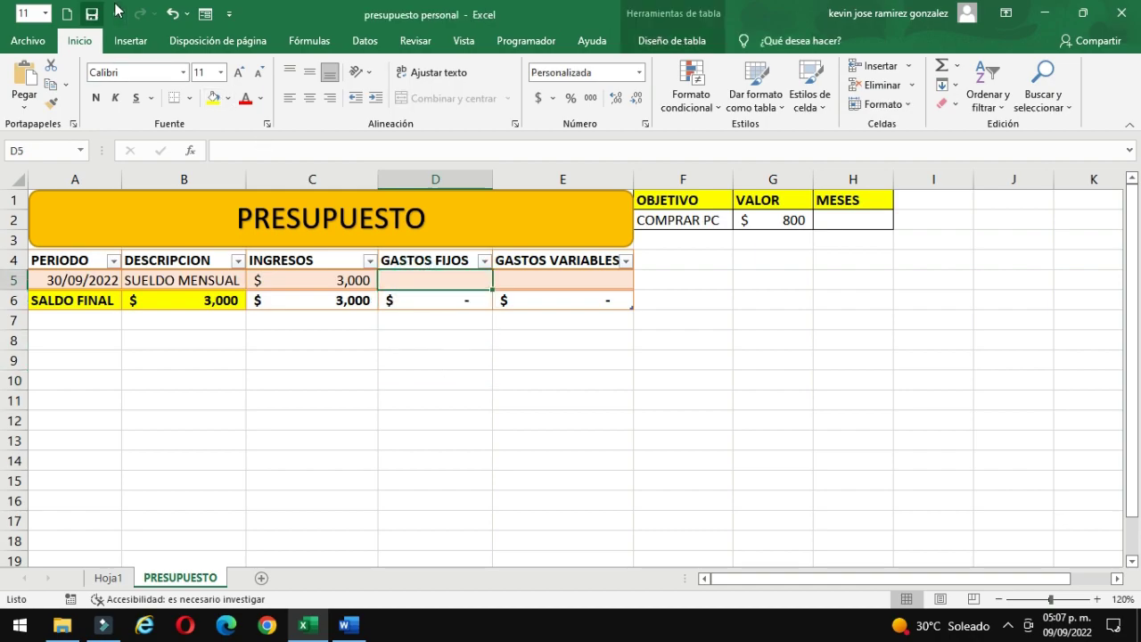
click(206, 15)
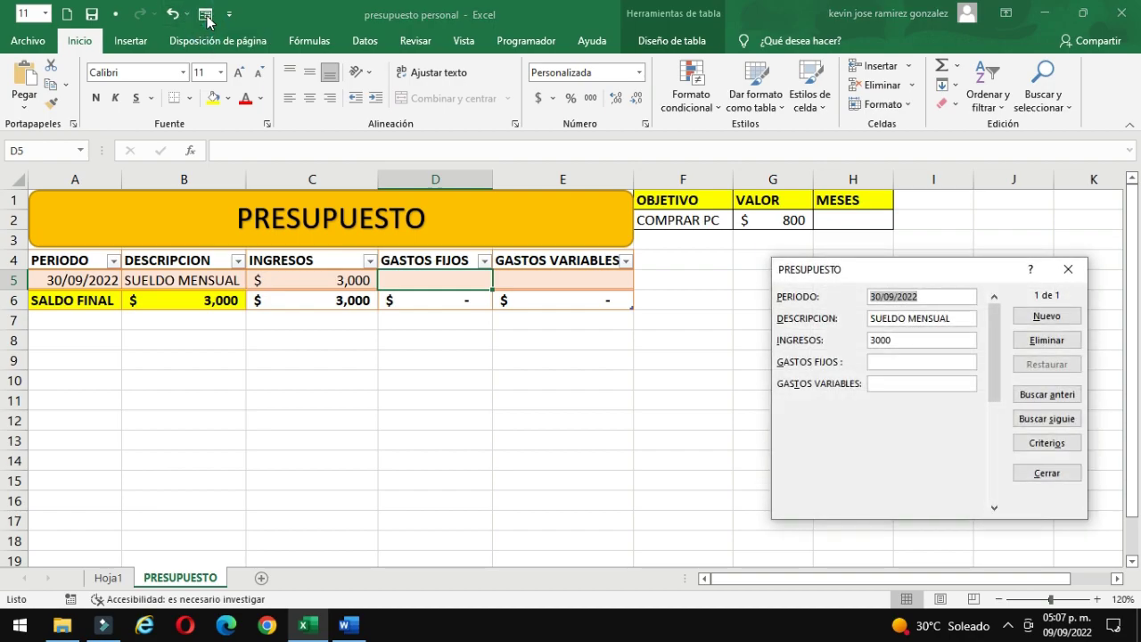
drag(919, 274, 786, 270)
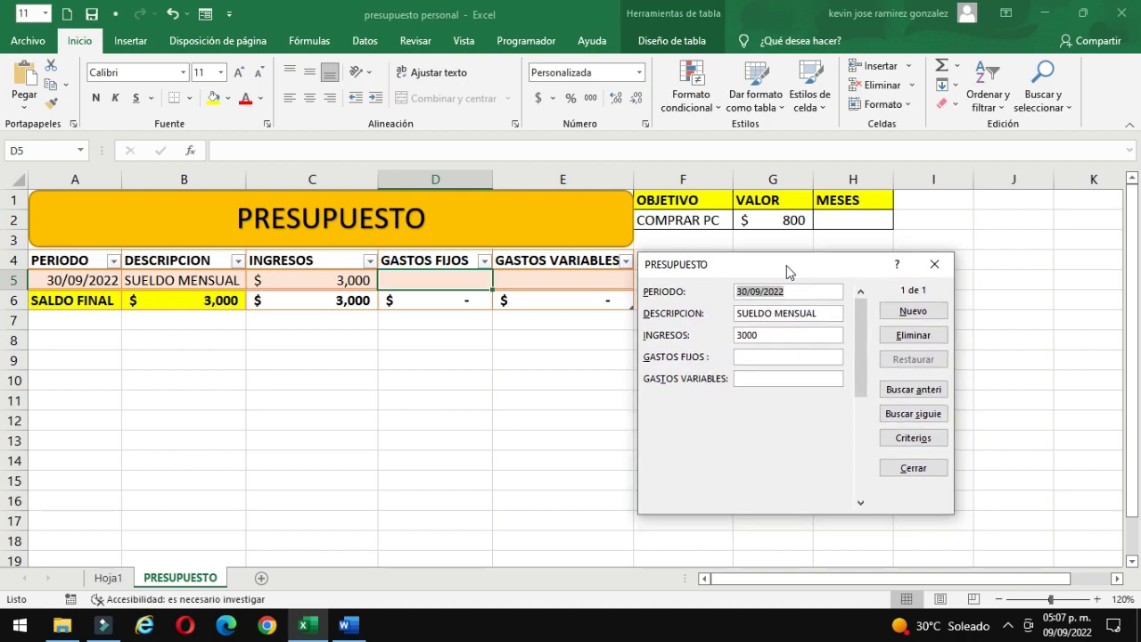
click(913, 314)
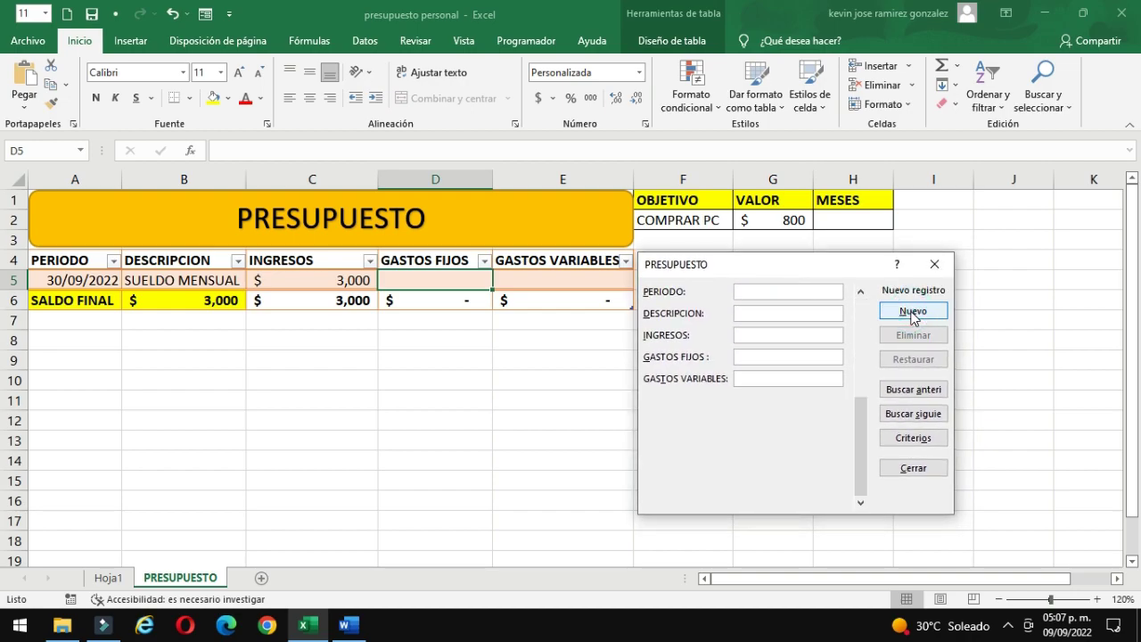
click(756, 314)
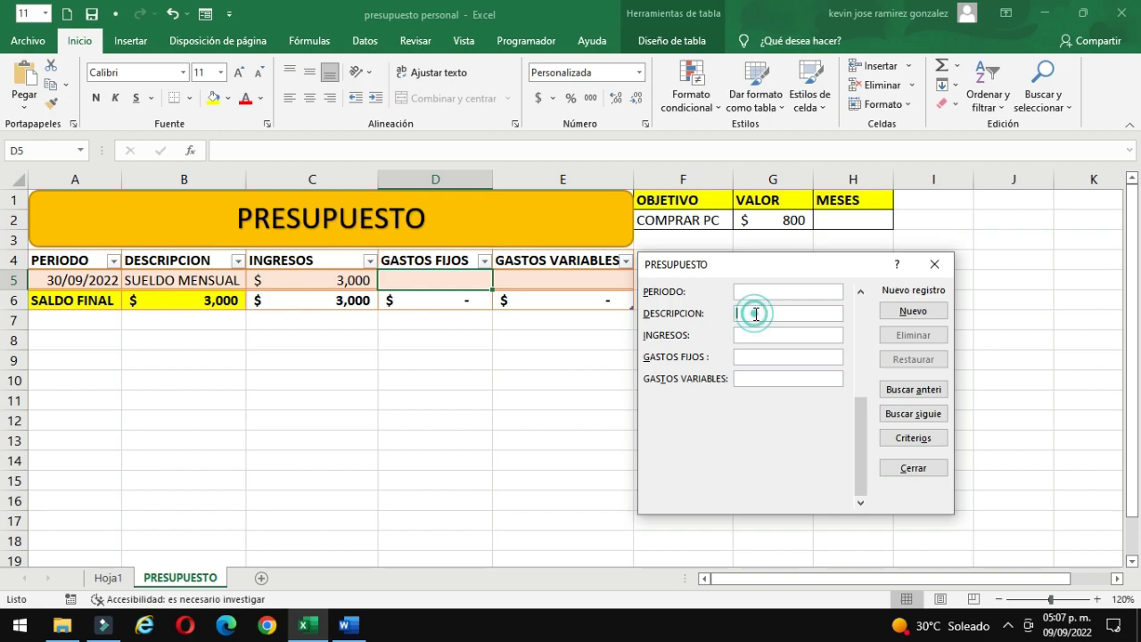
text(SERVICOOS INDEPEN)
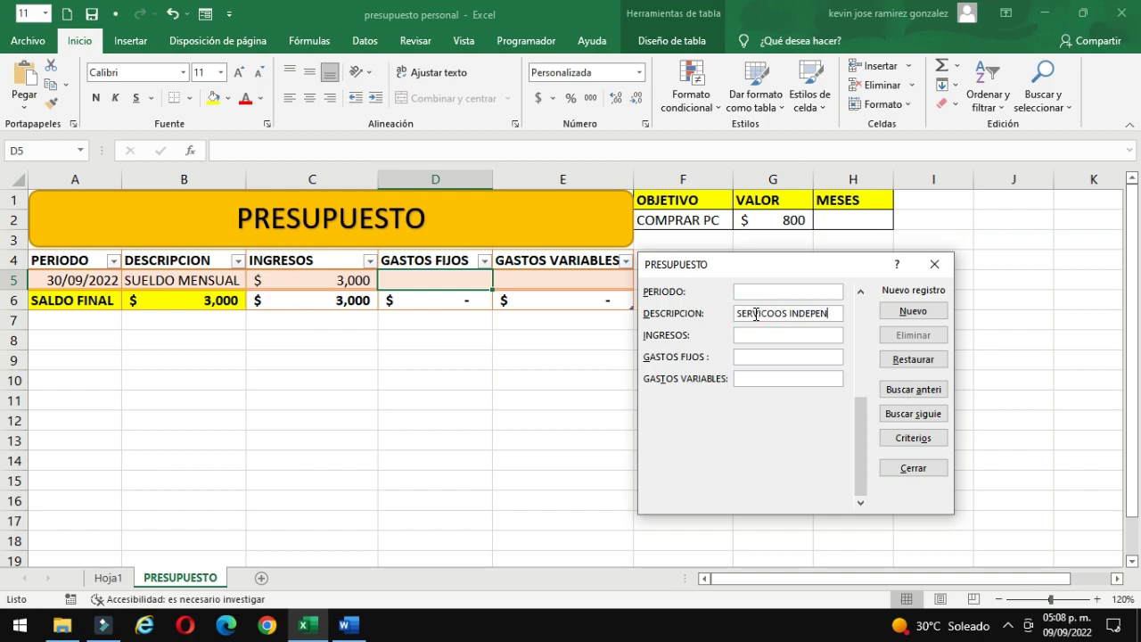
text(DIENTES)
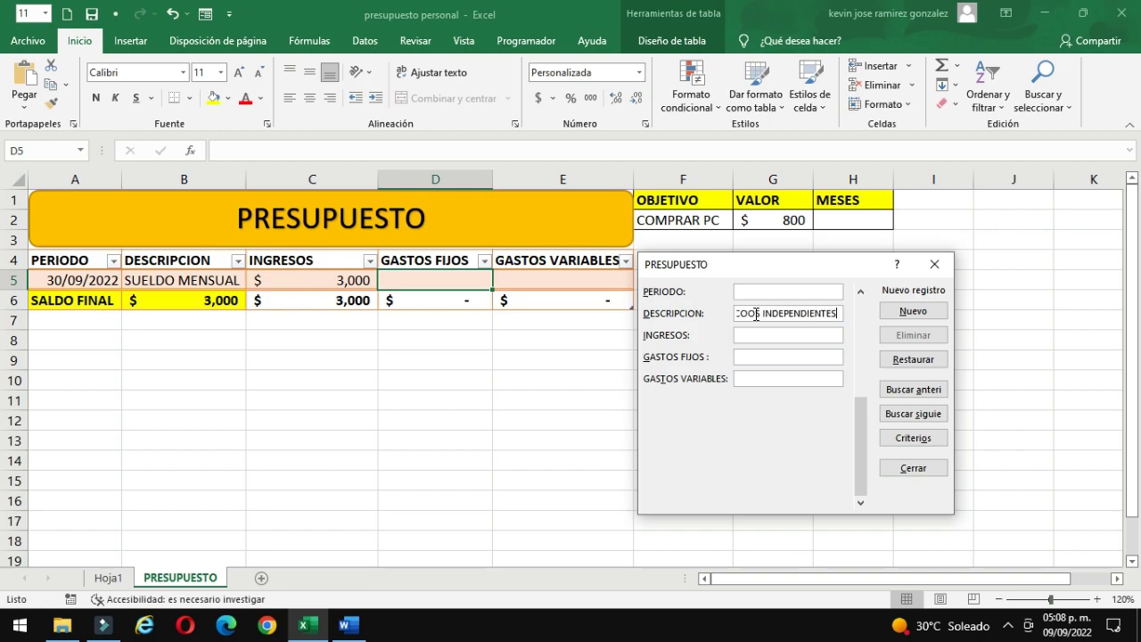
click(747, 335)
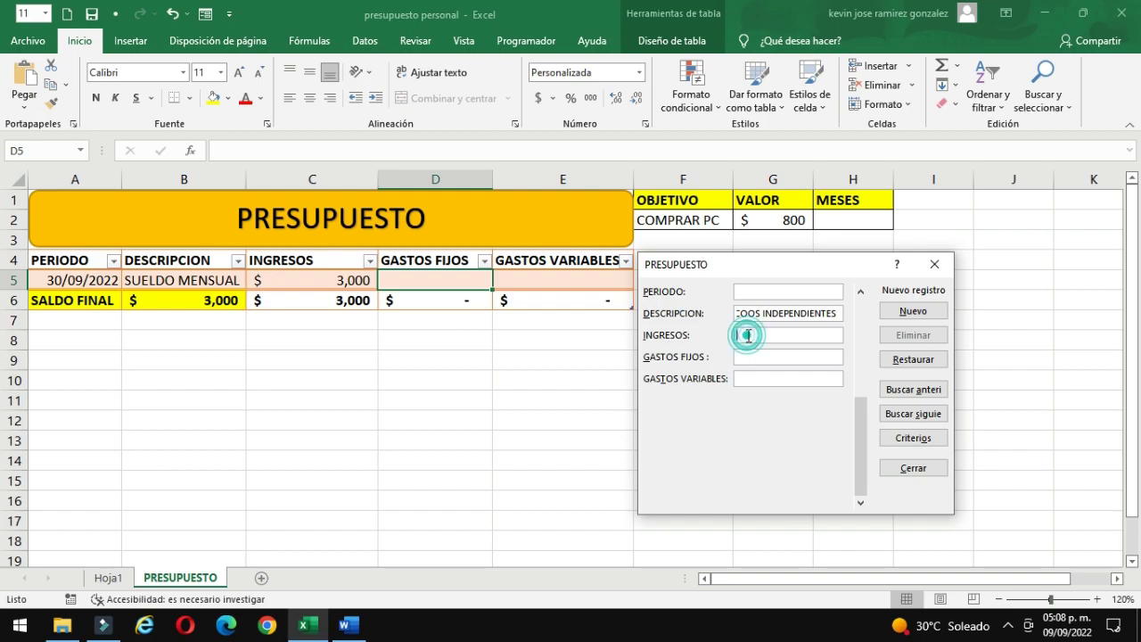
text(1000)
key(Return)
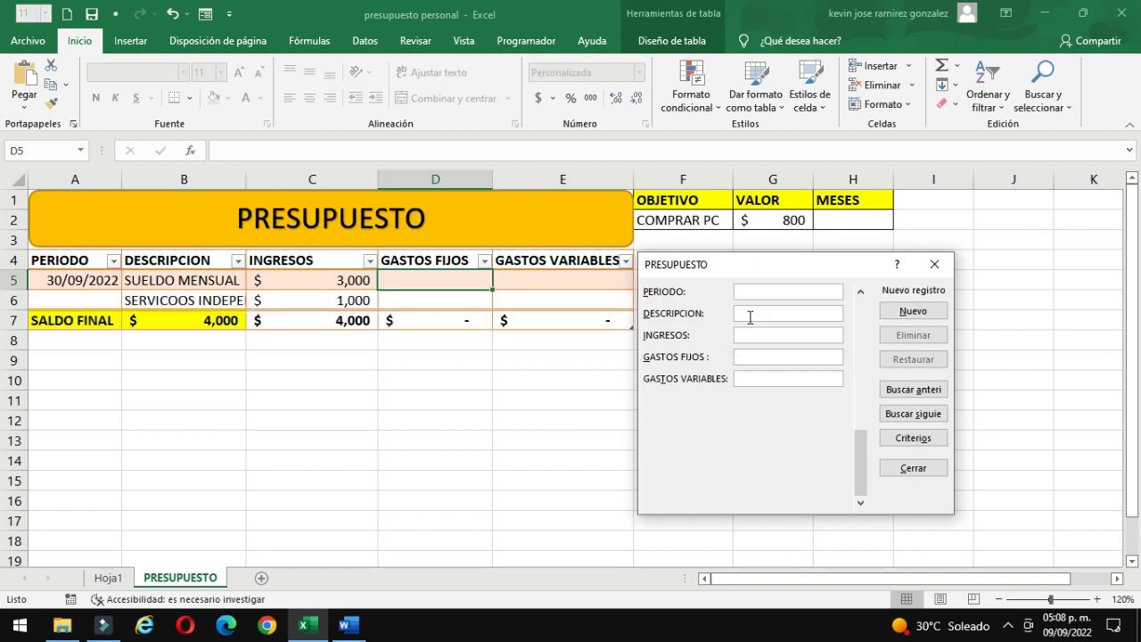
click(750, 314)
text(DOS POR AC)
text(CIONES)
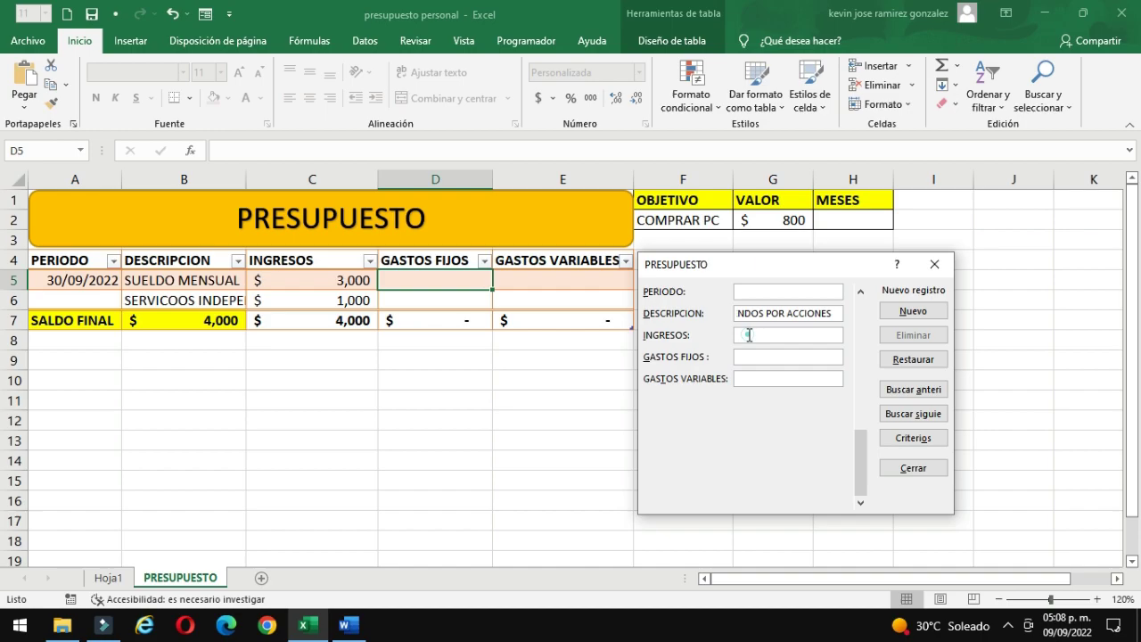
click(749, 335)
key(Return)
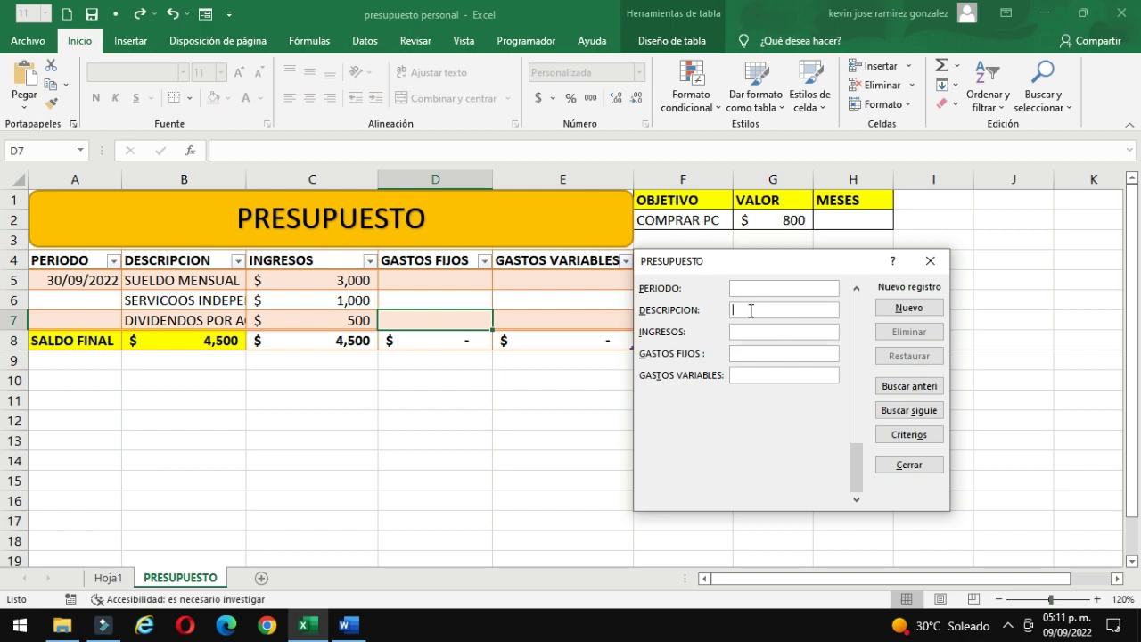
- Add fixed-expense records ALIMENTACION, SERVICIOS PUBLICOS (1000) and TRANSPORTE
text(ALI)
text(MENTA)
text(CION)
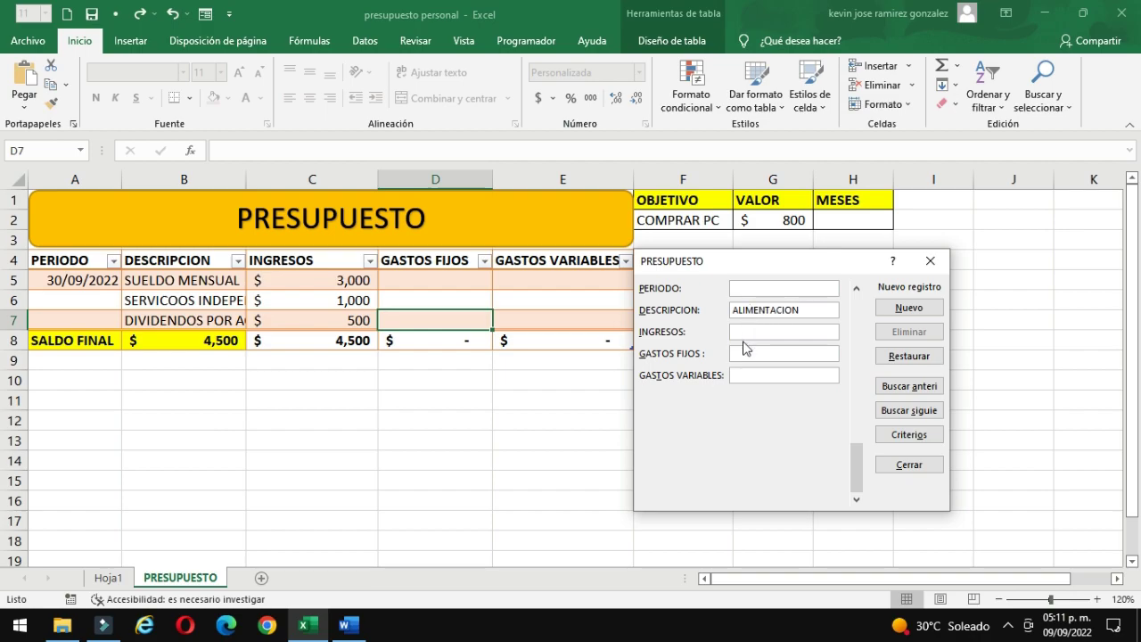
click(743, 352)
text(00)
key(Return)
click(746, 308)
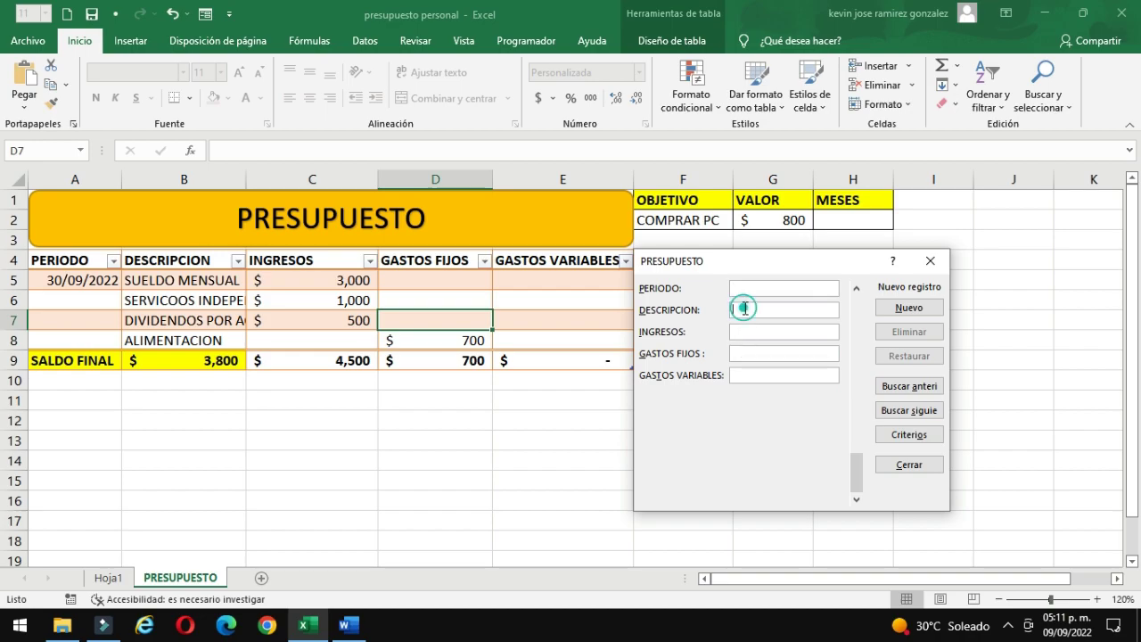
text(SER)
text(VICIOS PUBL)
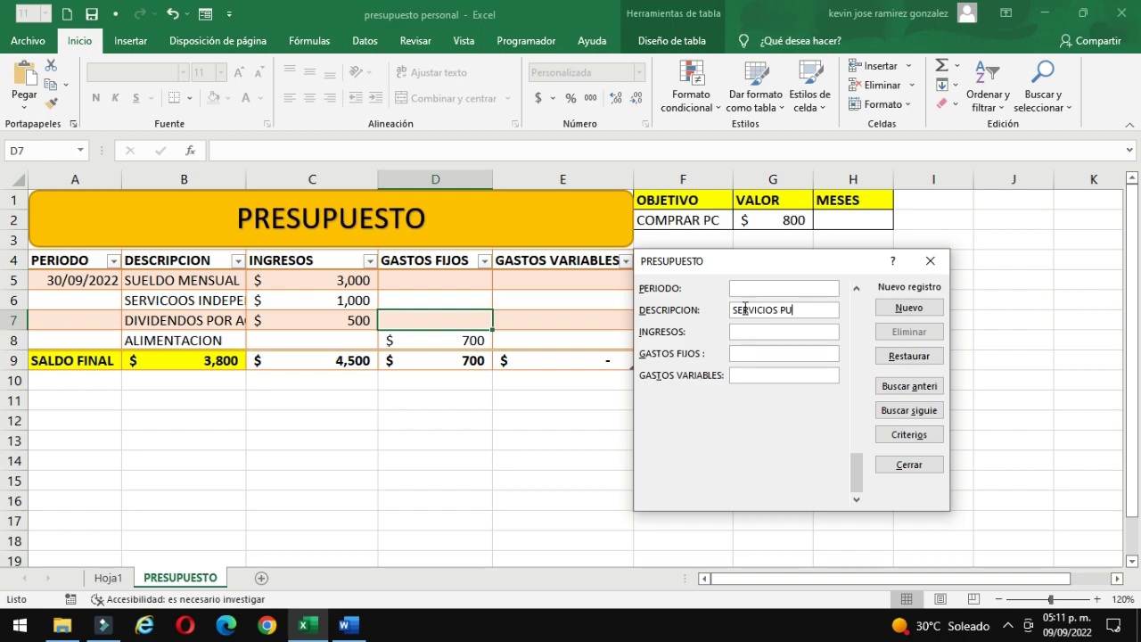
text(ICOS)
click(745, 354)
text(1000)
key(Return)
click(741, 310)
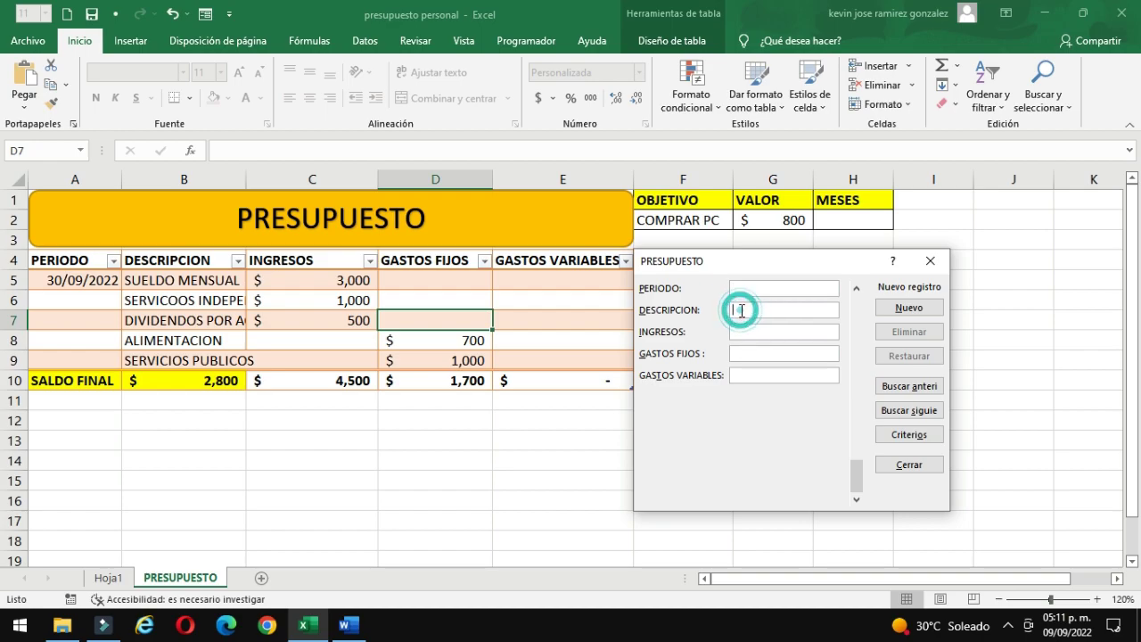
text(TRANSPORTE)
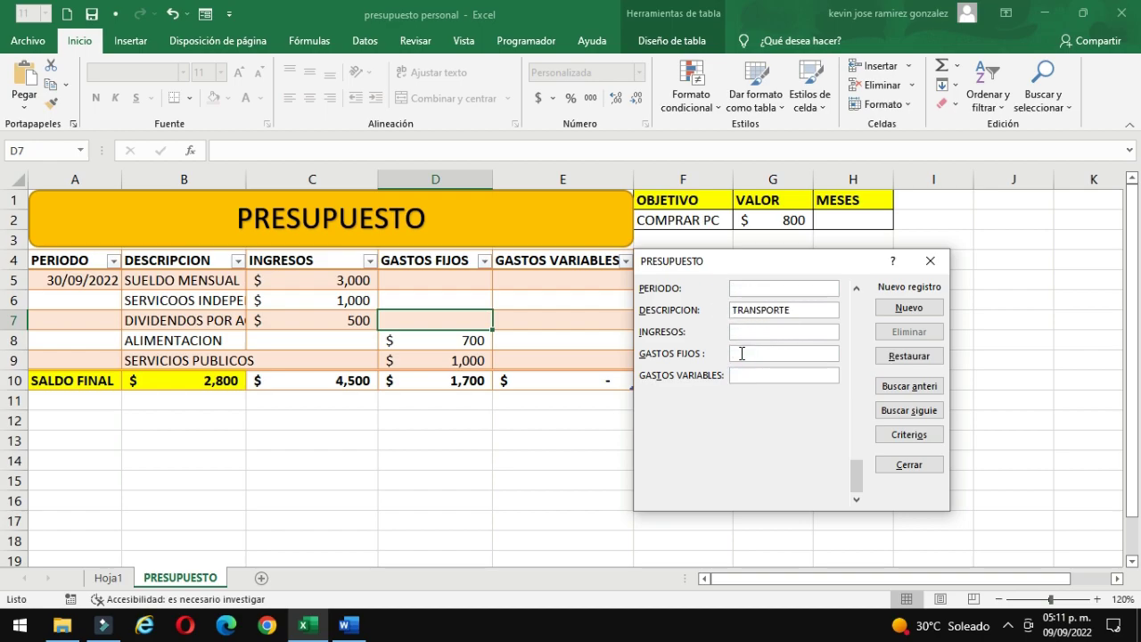
click(740, 353)
text(80)
key(Return)
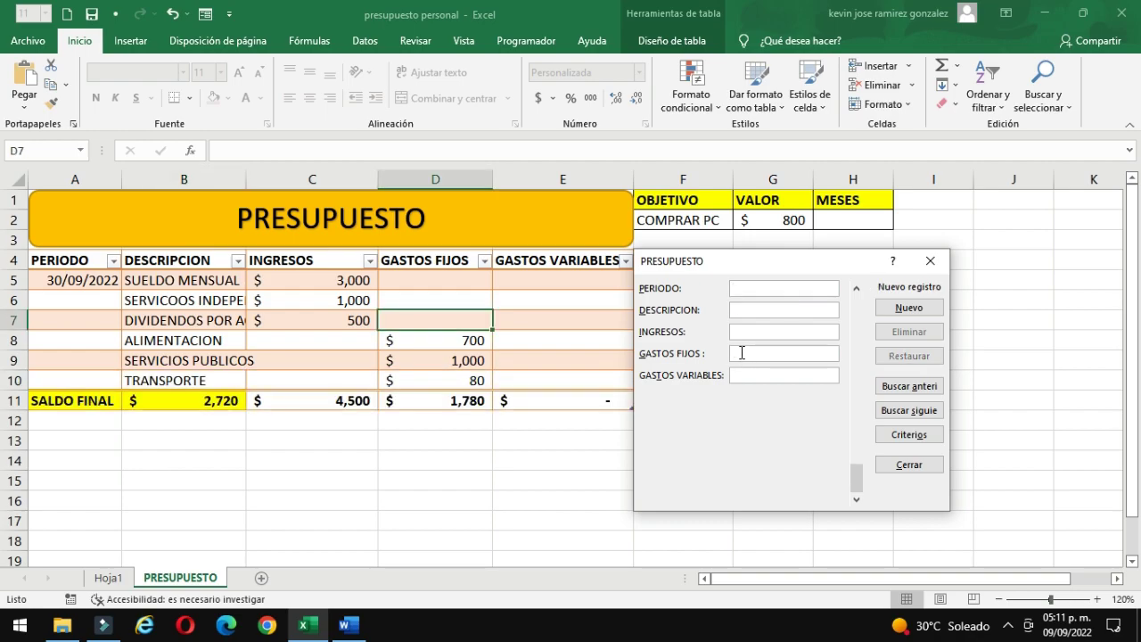
- Add fixed-expense records RENTA O HIPOTECA (800) and EDUCACION
click(734, 311)
text(RENTA O)
text( HIPOTECA)
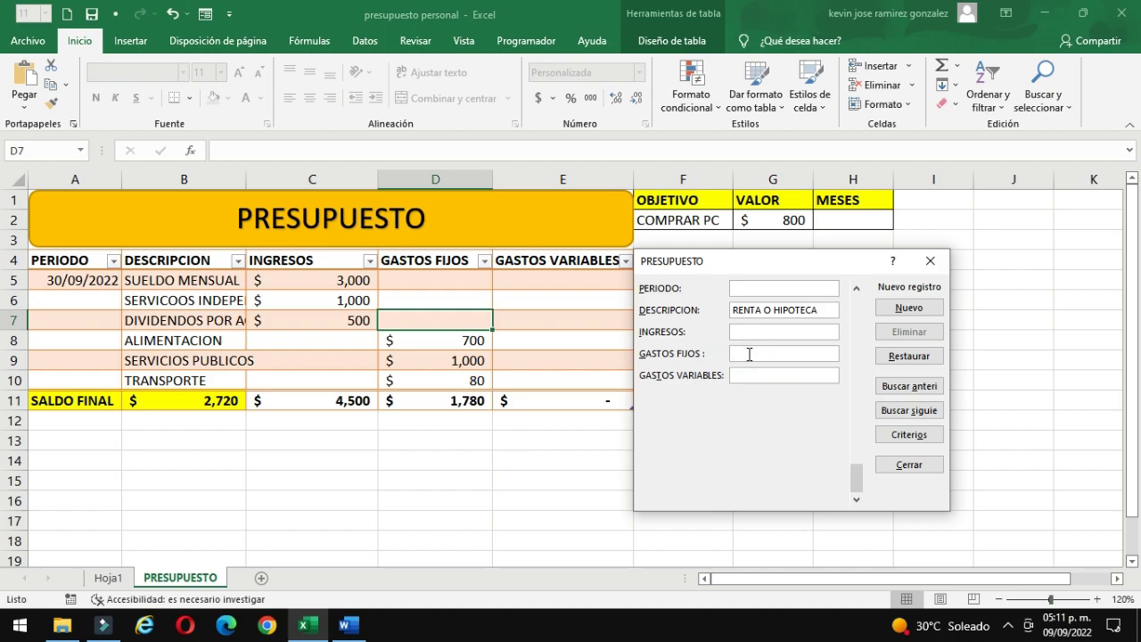
click(749, 354)
text(800)
key(Return)
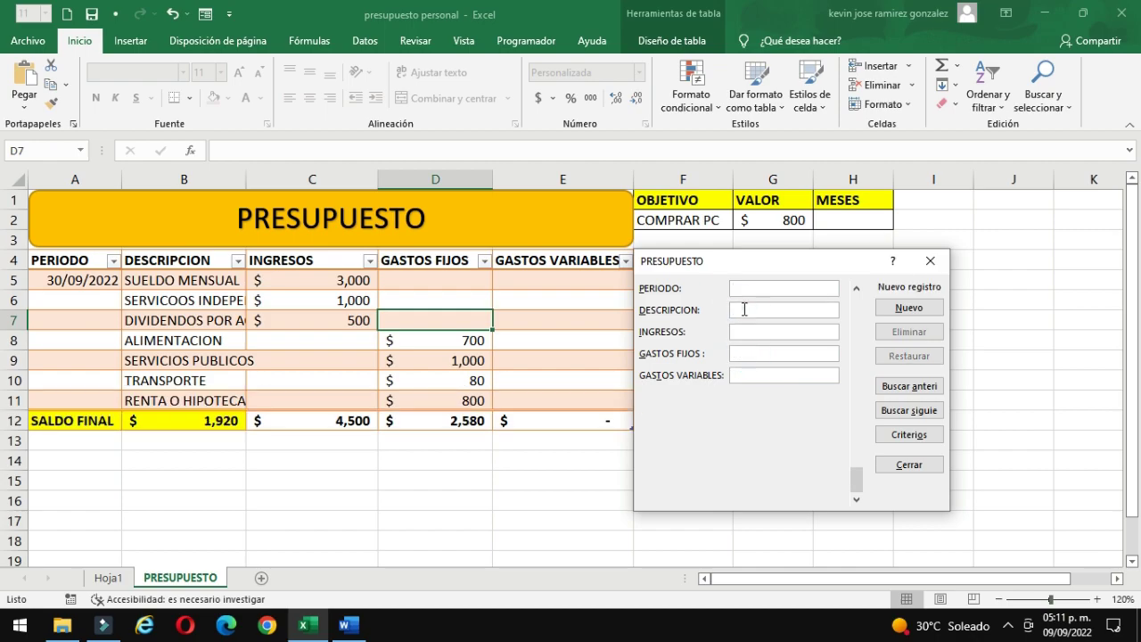
text(EDUCACION)
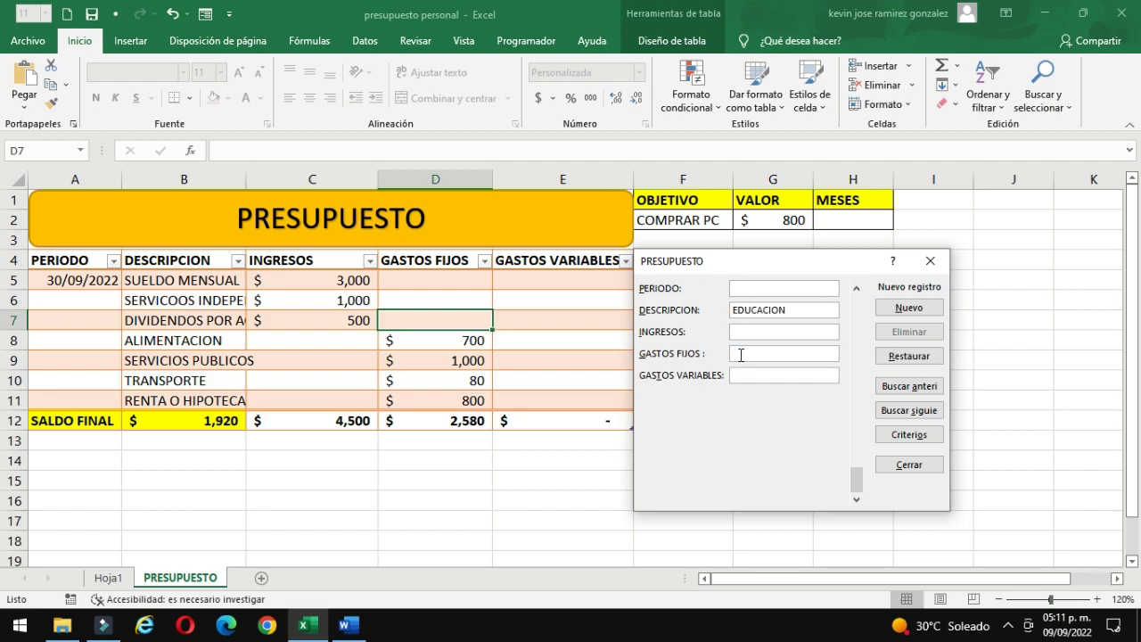
click(740, 355)
text(300)
key(Return)
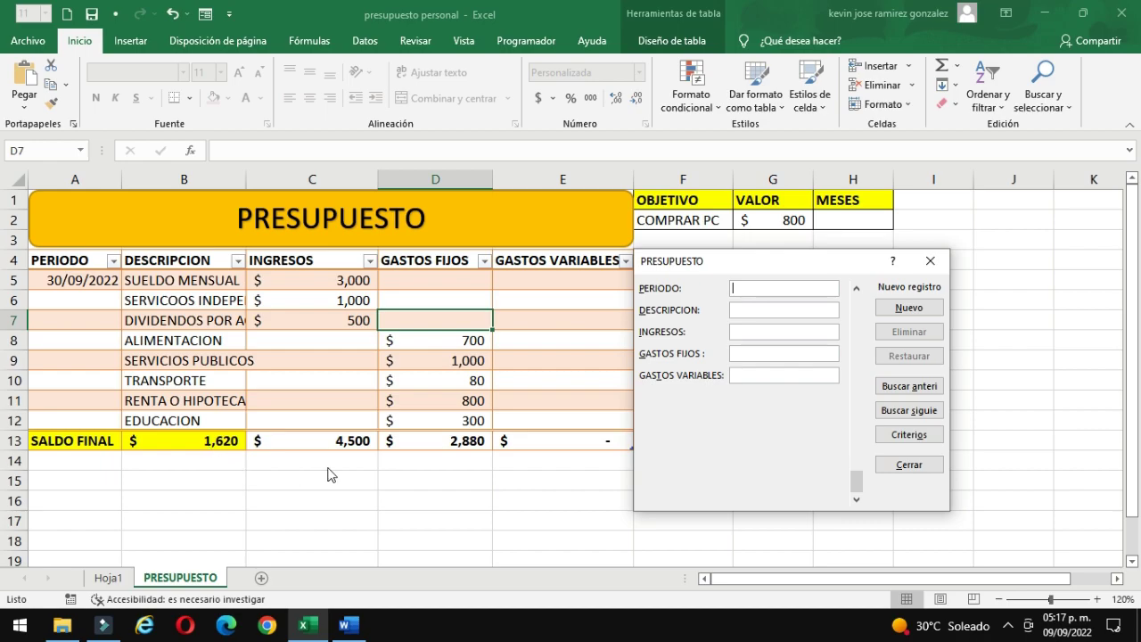
click(739, 312)
- Add variable-expense records ROPA at 220 and RESTAURANTES at 900
text(ROPA)
click(747, 376)
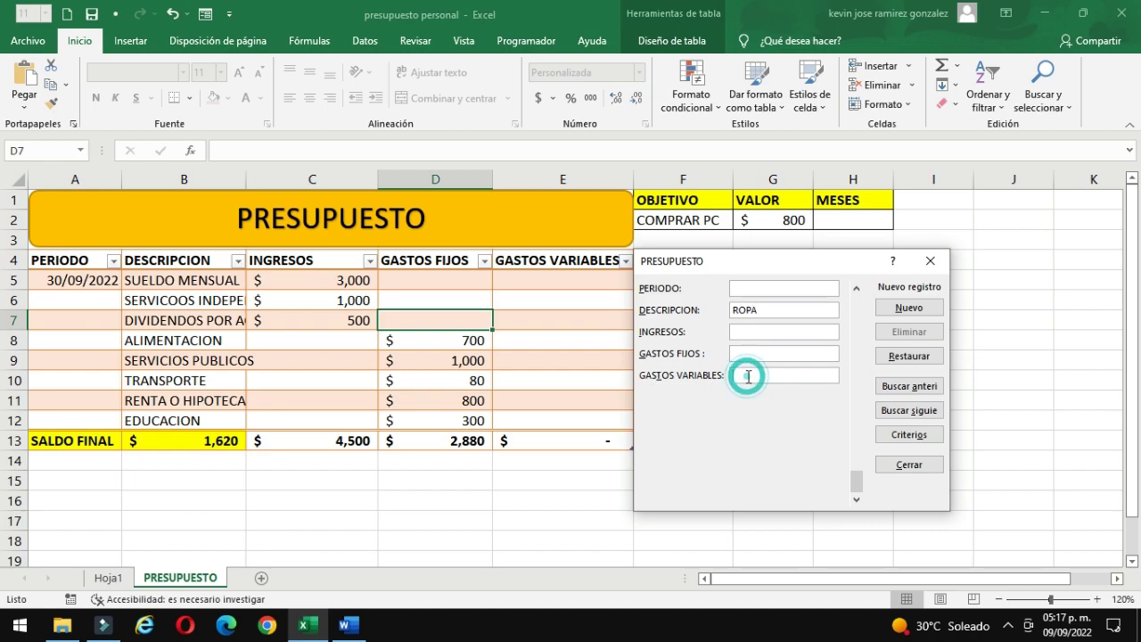
text(200)
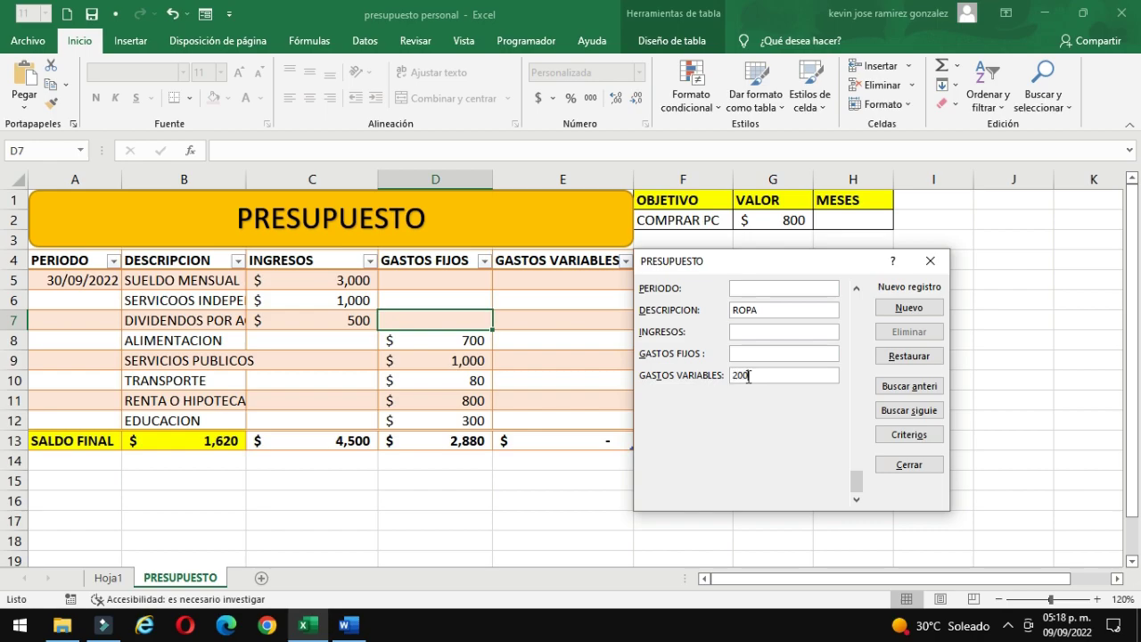
key(BackSpace)
key(BackSpace)
text(20)
key(Return)
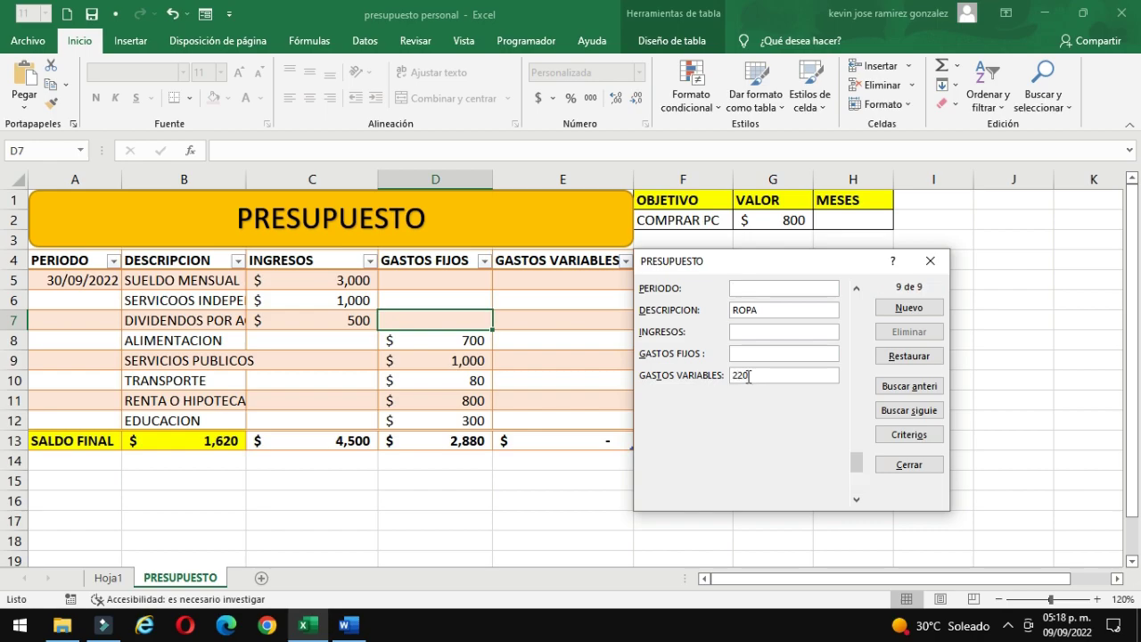
click(747, 310)
text(RESTA)
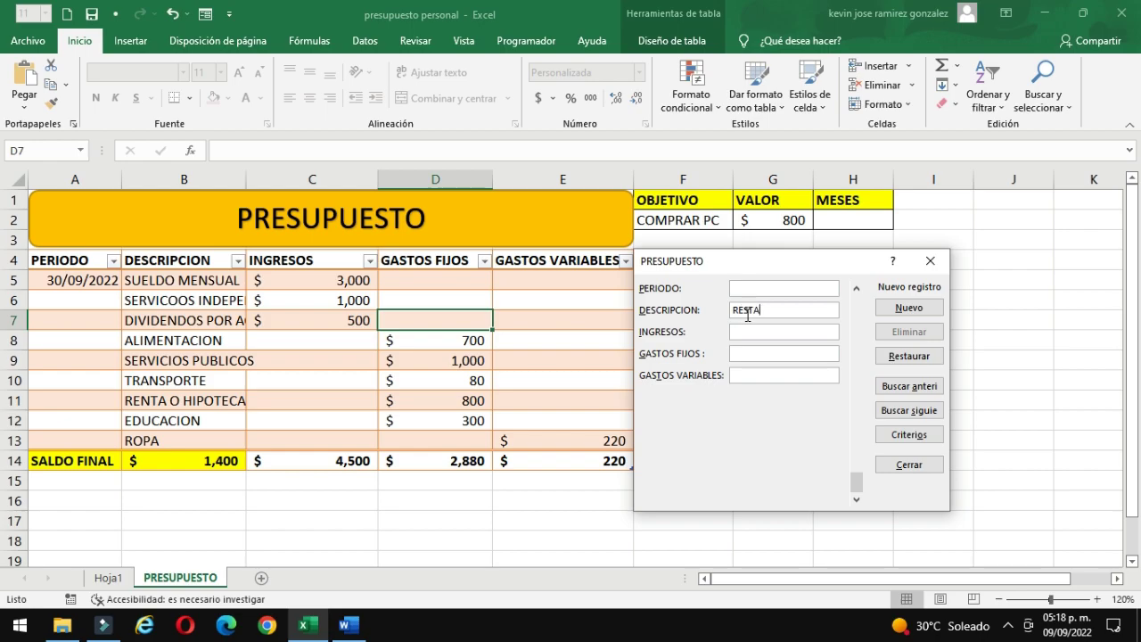
text(URANTES)
click(747, 375)
text(900)
key(Return)
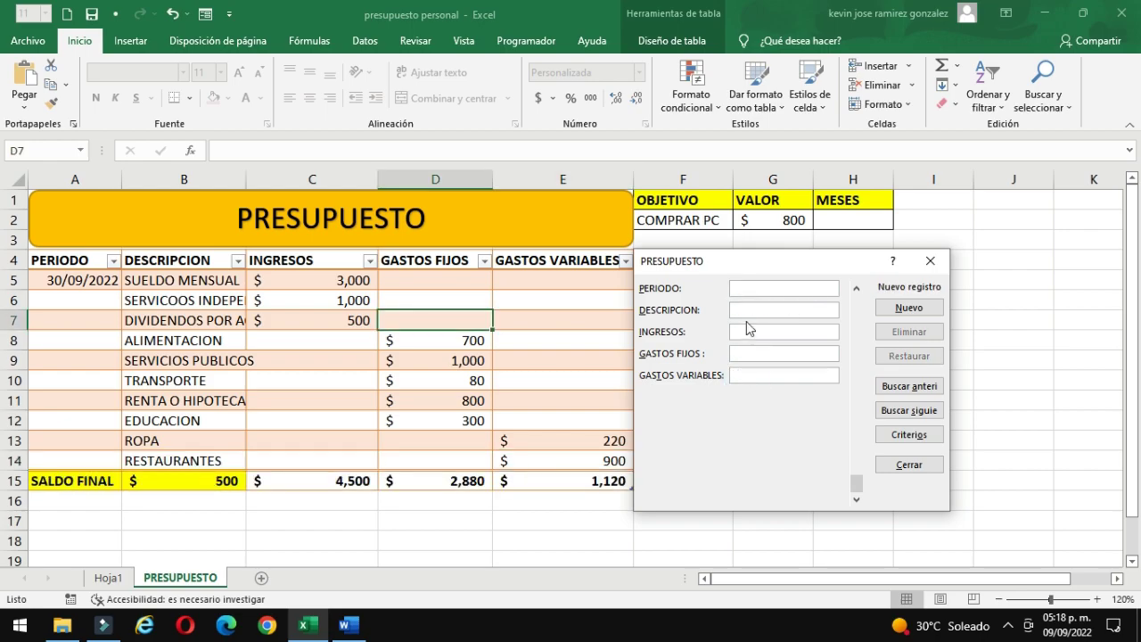
- Add ENTRETENIMIENTO at 200 and GASTOS HORMIGA at 100, then close the form
click(746, 311)
text(ENTRETEN)
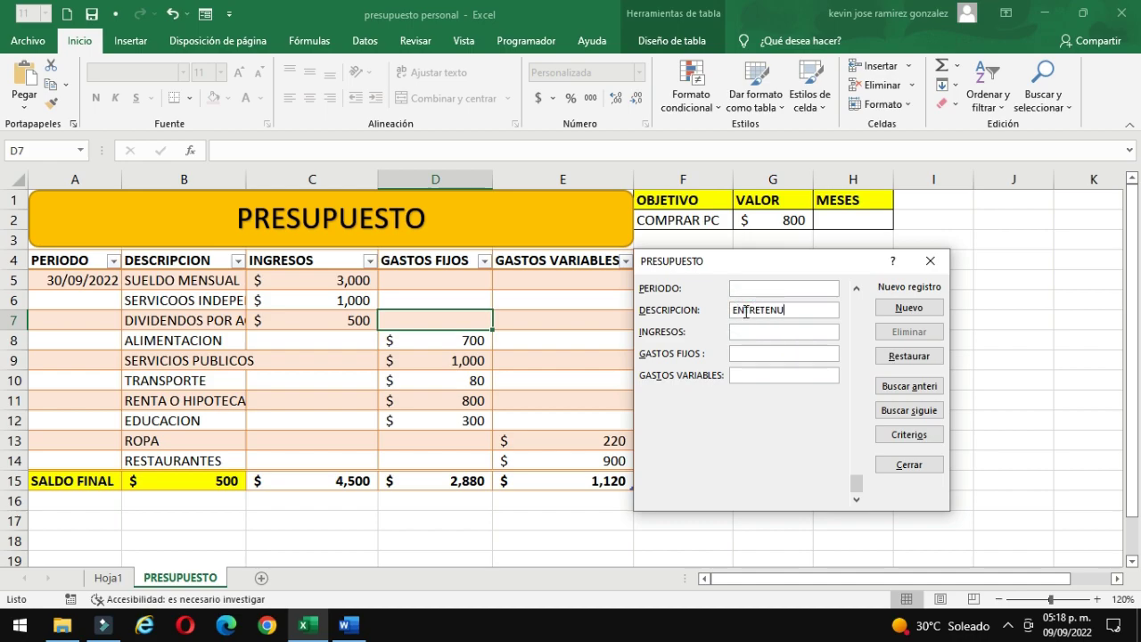
text(IMIENTO)
click(741, 379)
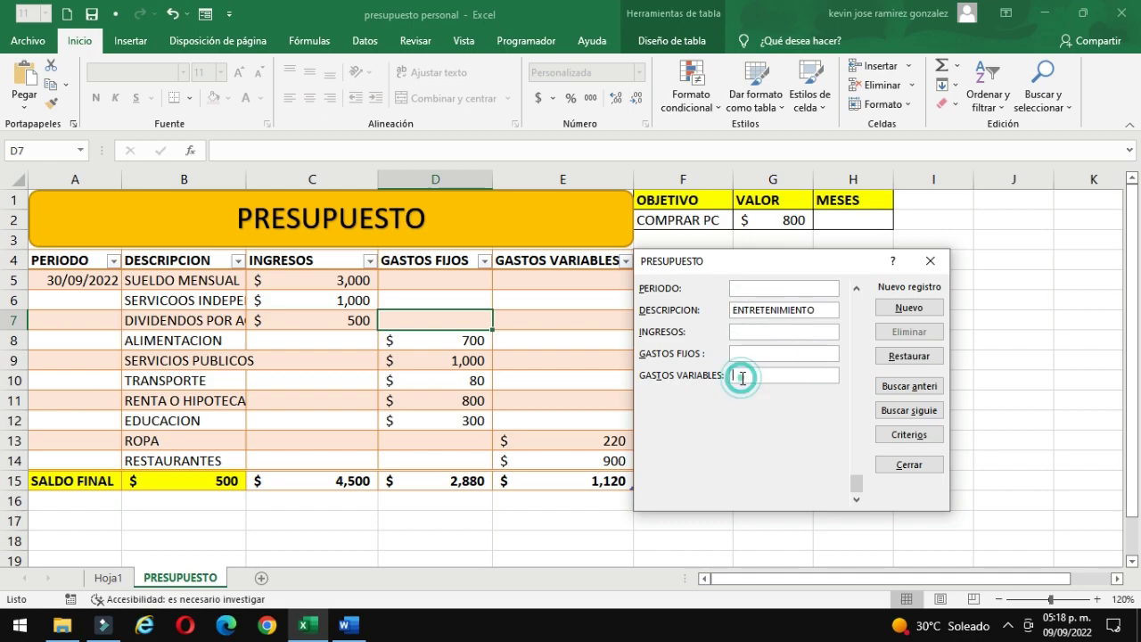
text(200)
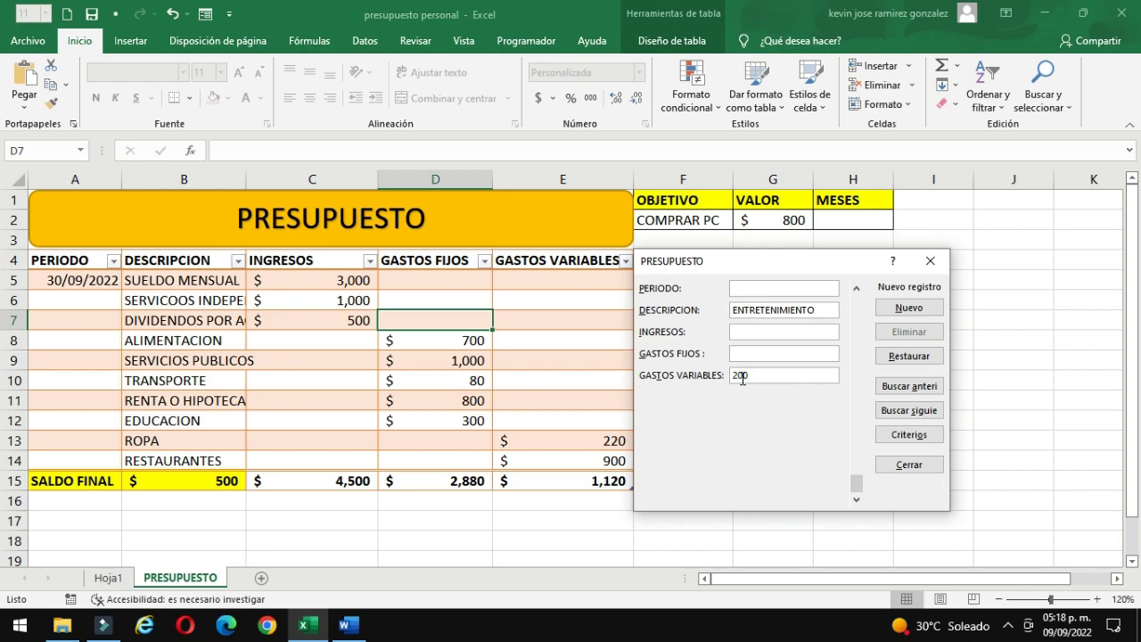
key(Return)
click(761, 309)
text(GAST)
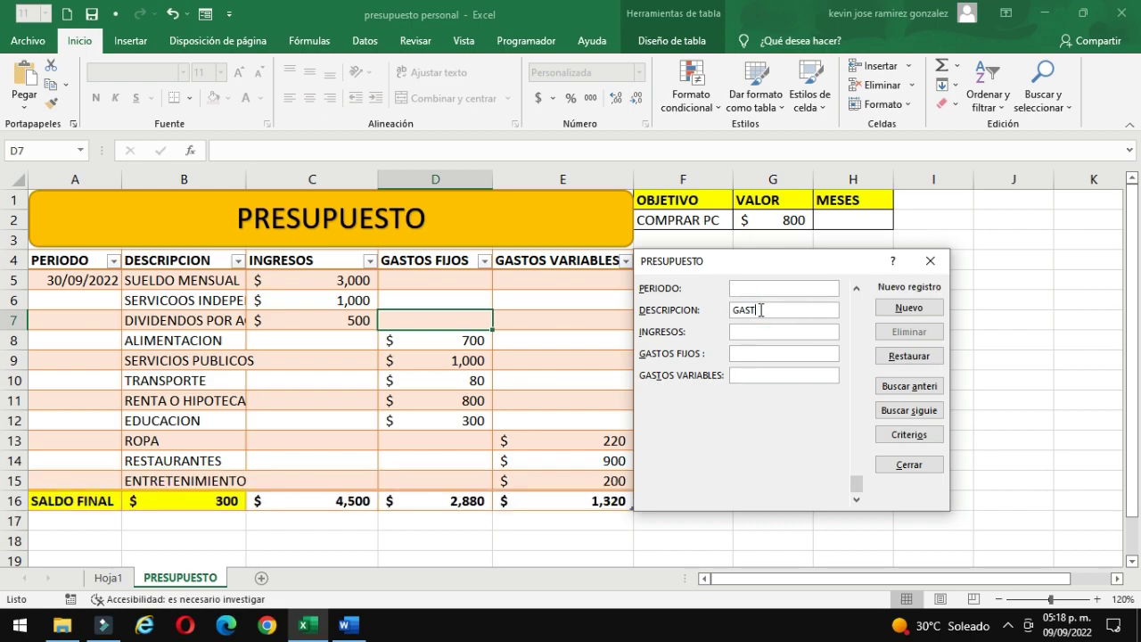
text(OS HORMIGA)
click(750, 379)
text(00)
key(Return)
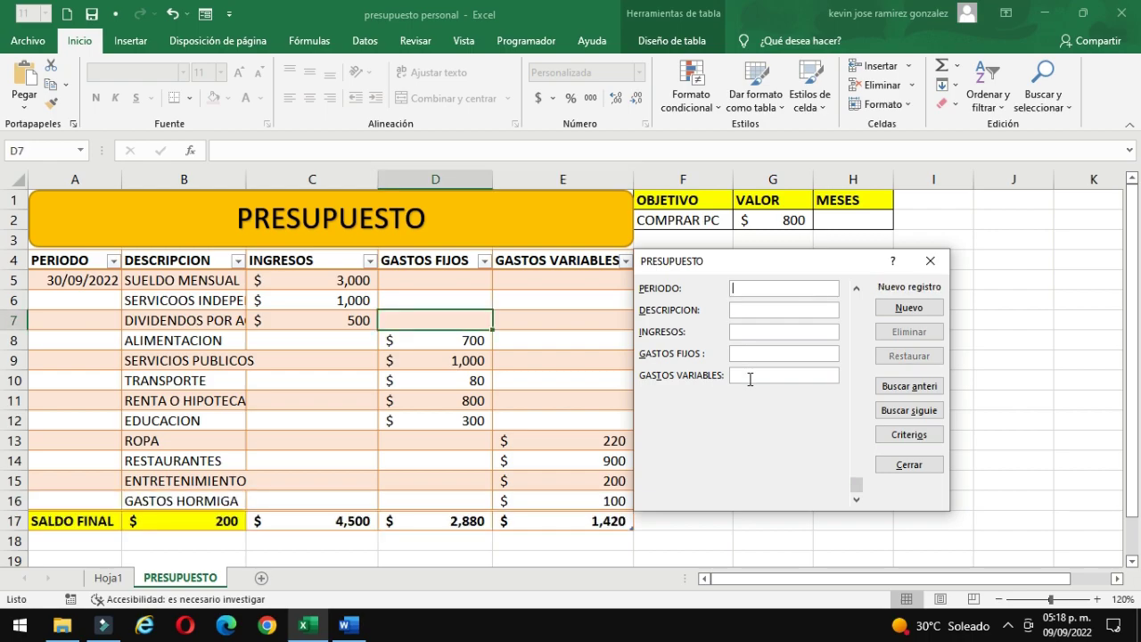
click(928, 264)
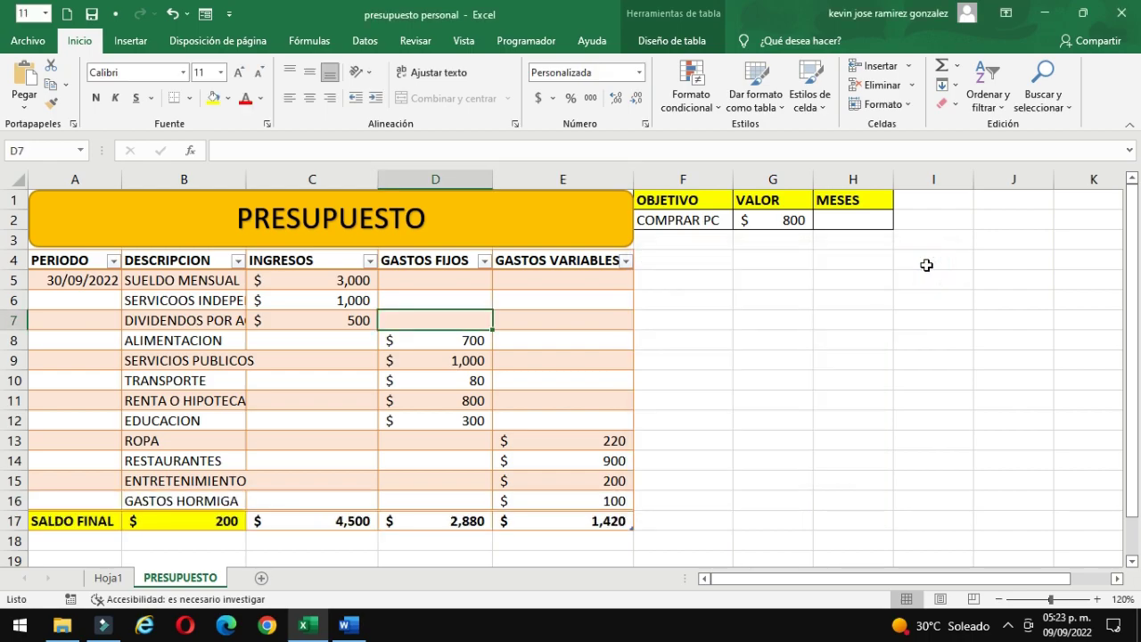
click(312, 179)
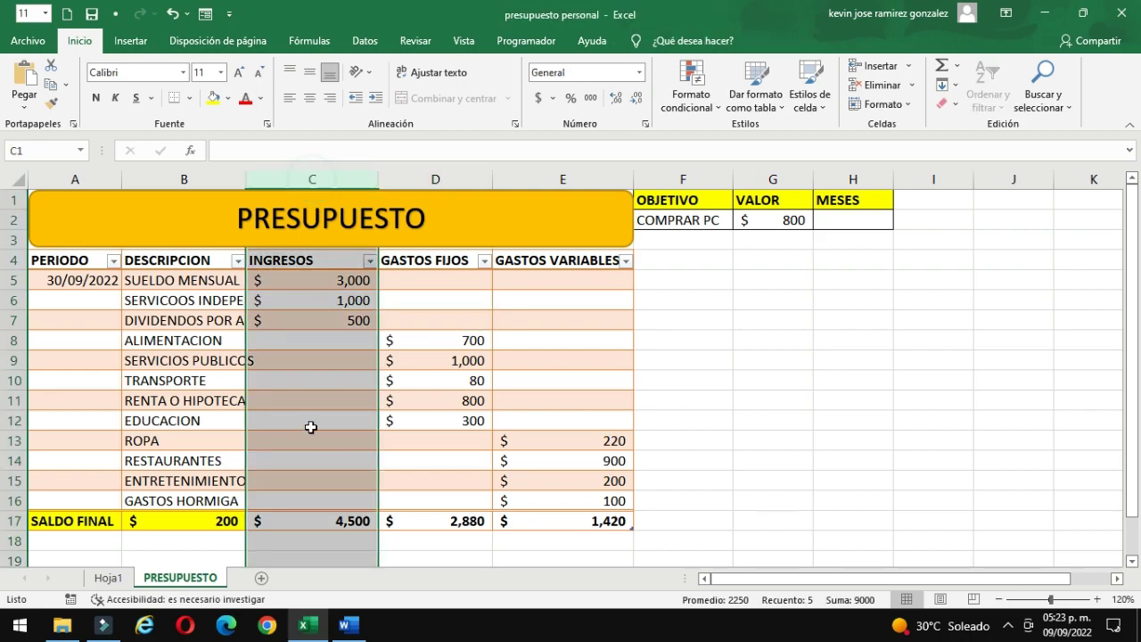
click(306, 522)
click(442, 172)
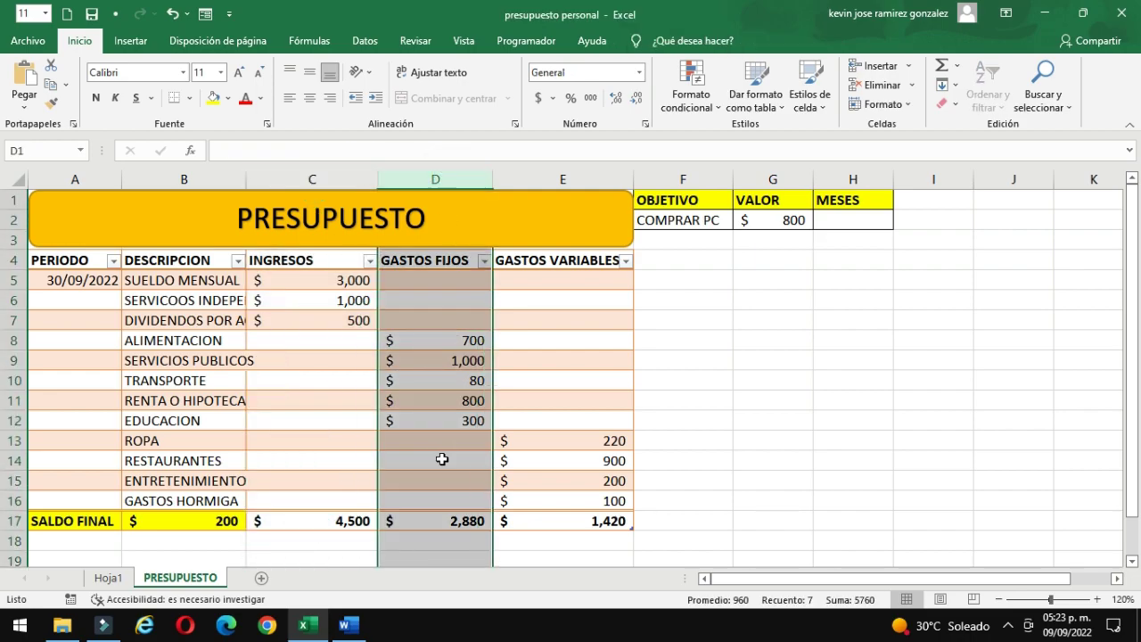
click(437, 526)
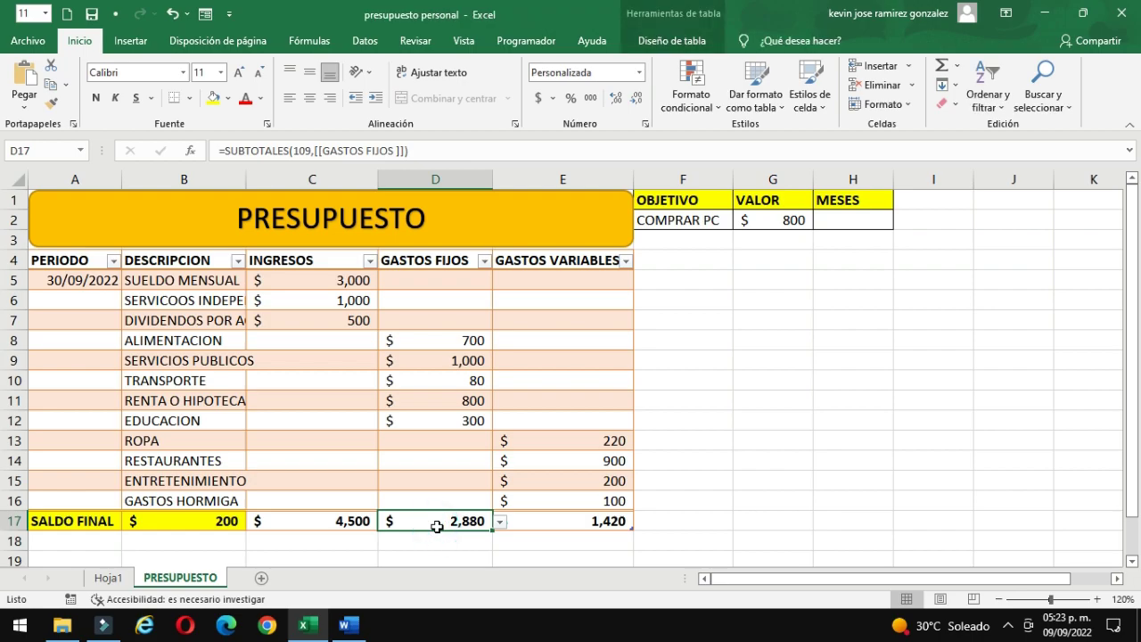
click(584, 179)
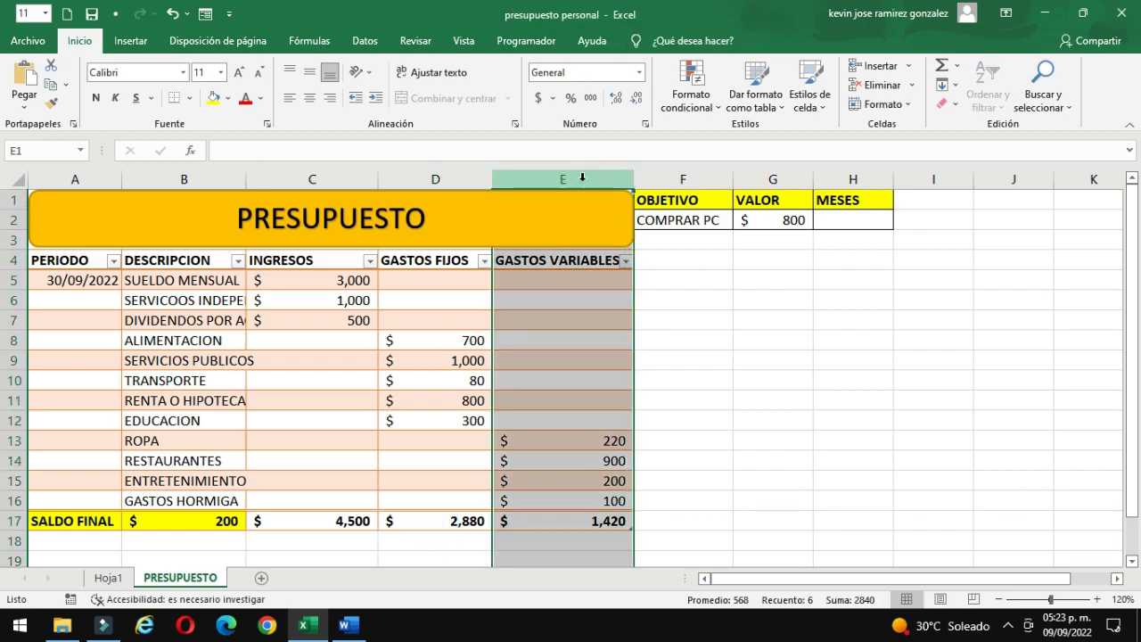
click(565, 524)
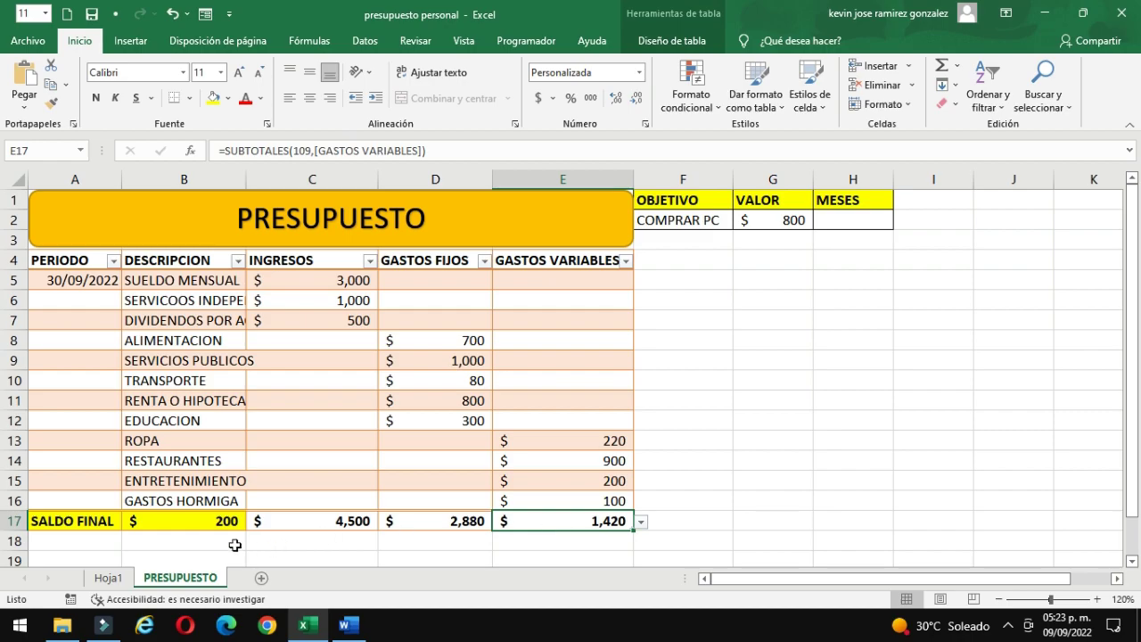
click(190, 526)
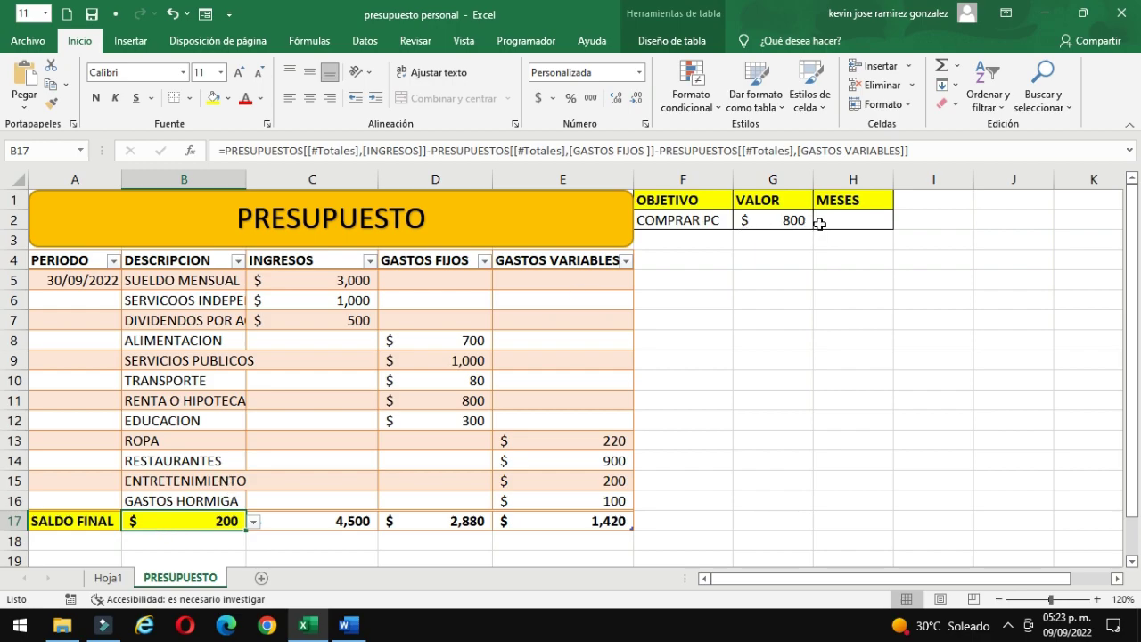
click(772, 222)
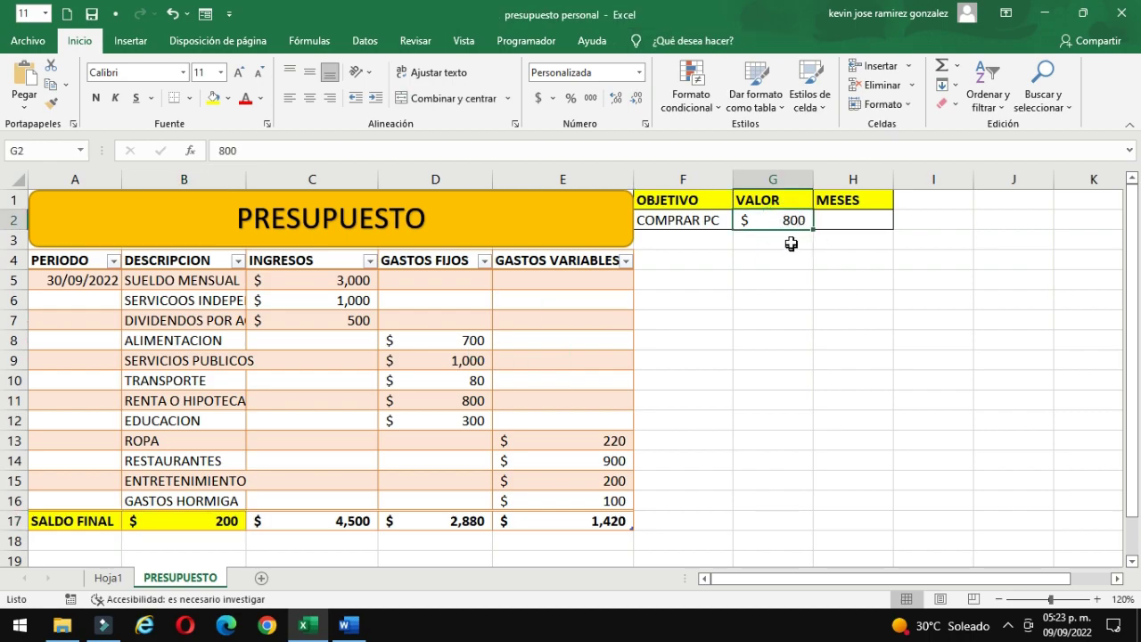
click(846, 225)
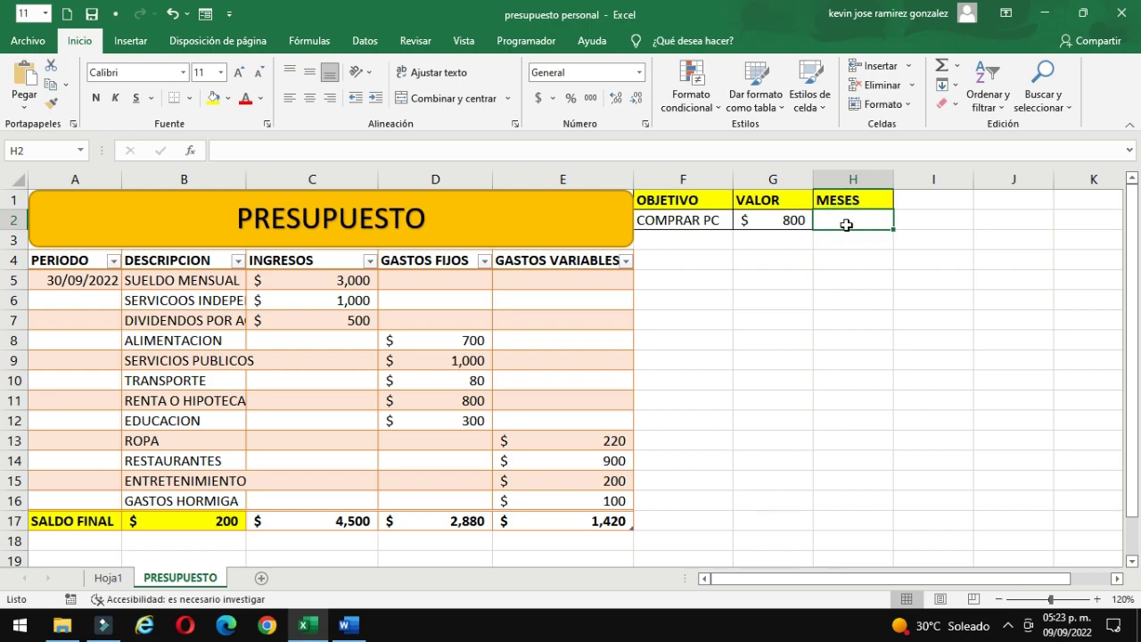
- Enter =G2/B17 in H2 so MESES shows 4 months for COMPRAR PC
text(=)
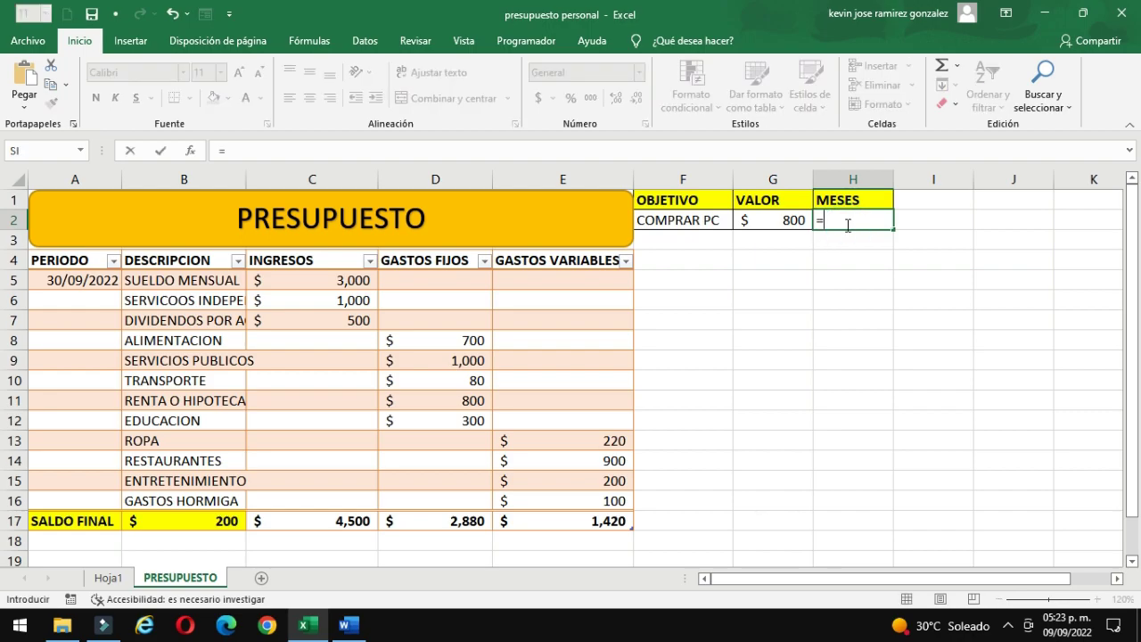
click(791, 220)
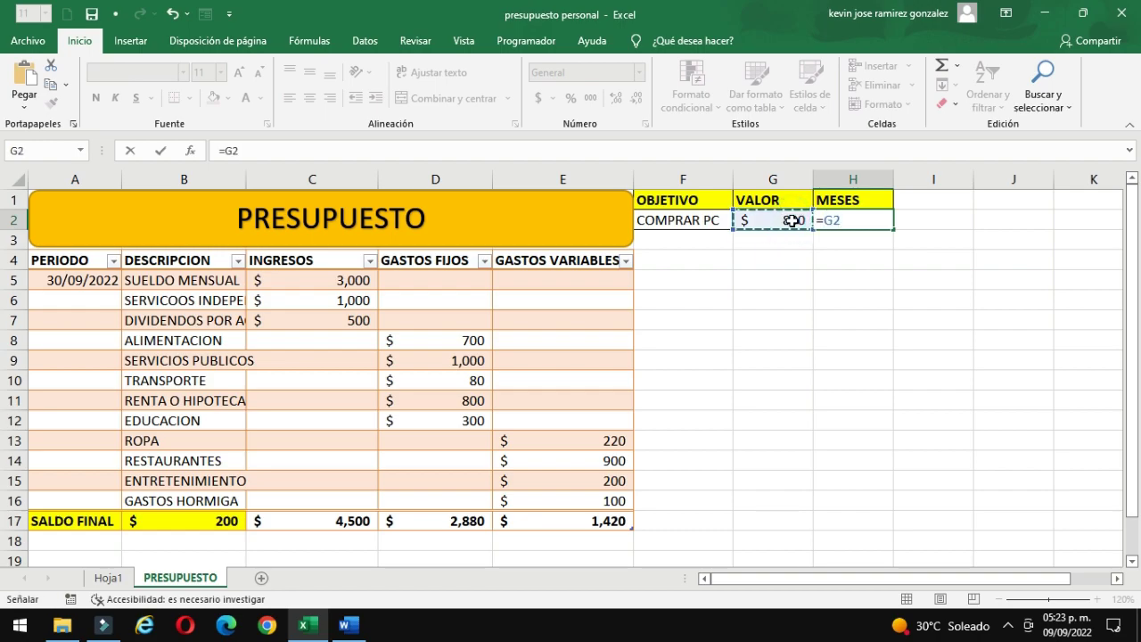
text(/)
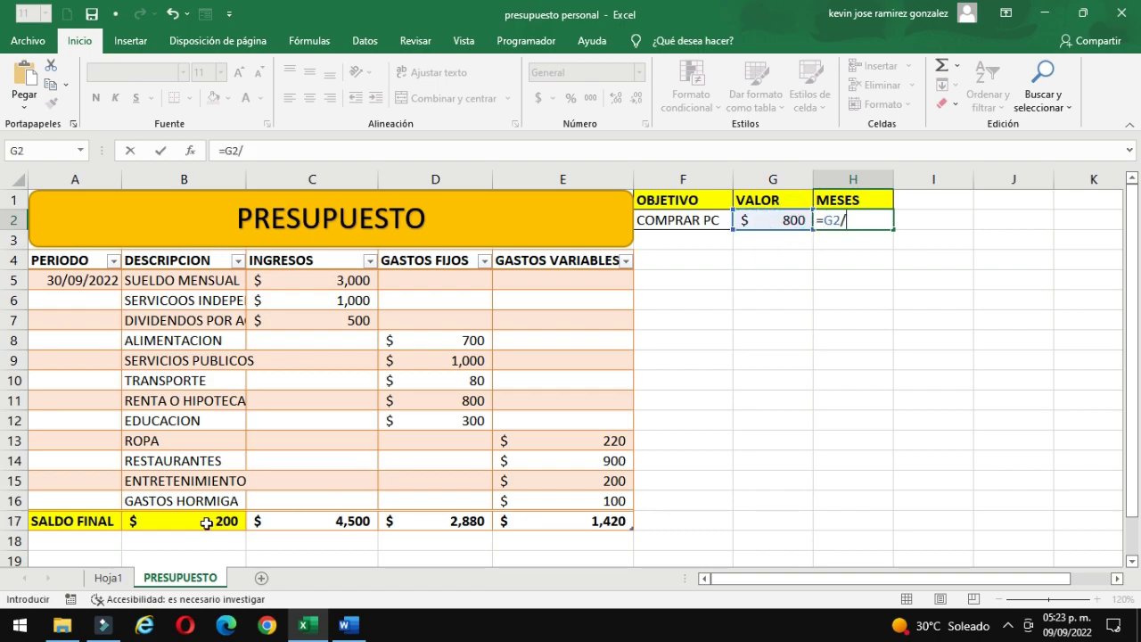
click(206, 523)
key(Return)
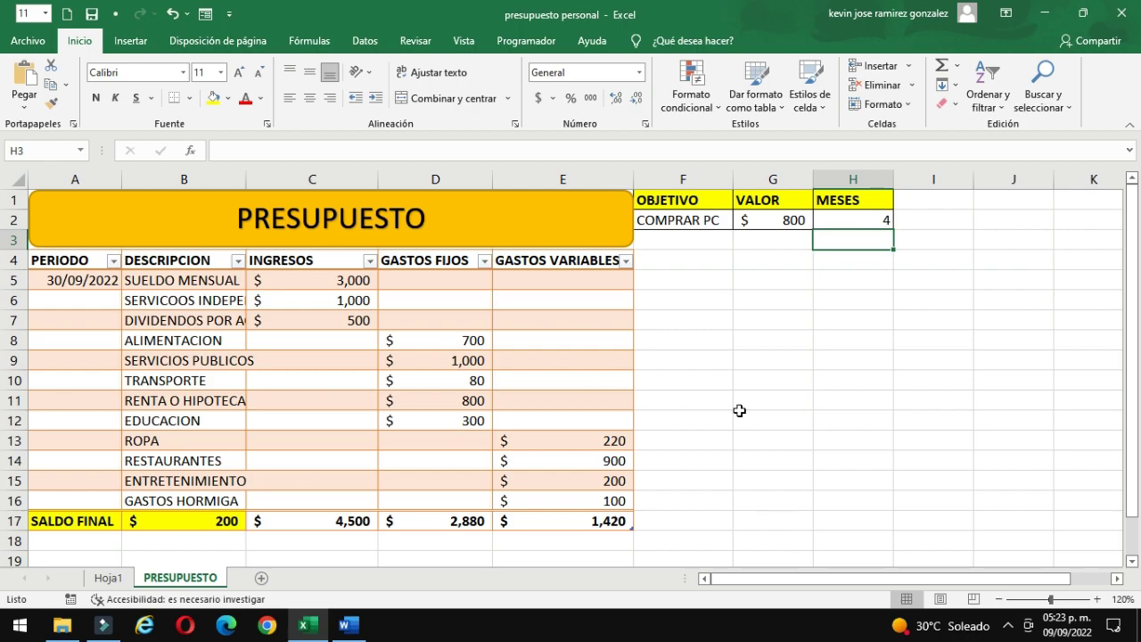
click(861, 223)
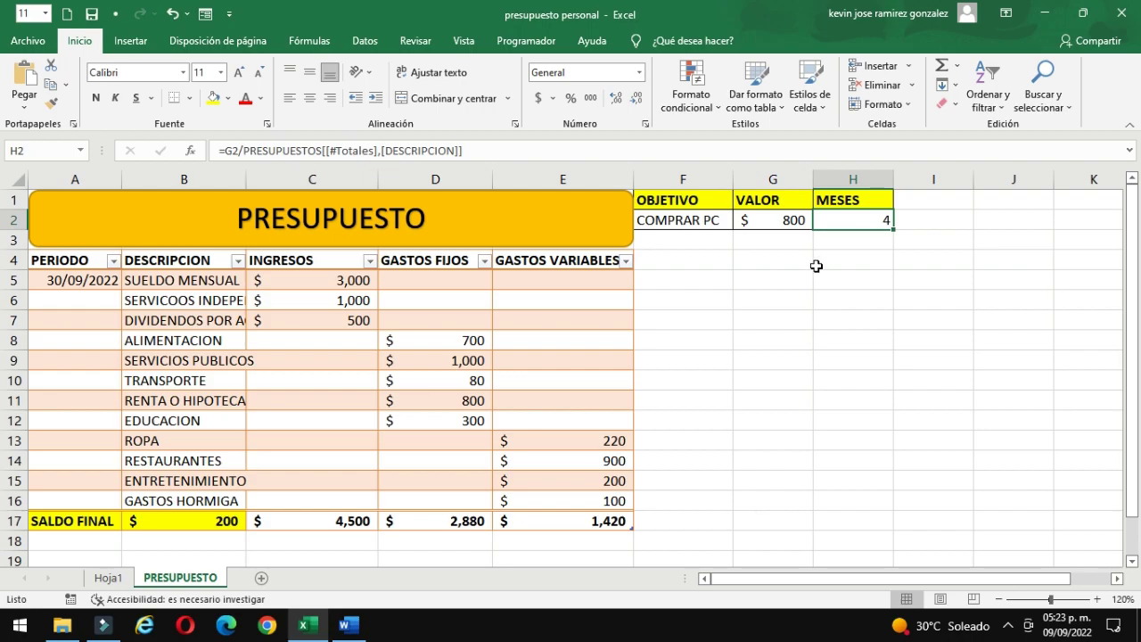
- Change the RESTAURANTES amount in E14 to 700
click(583, 178)
click(776, 426)
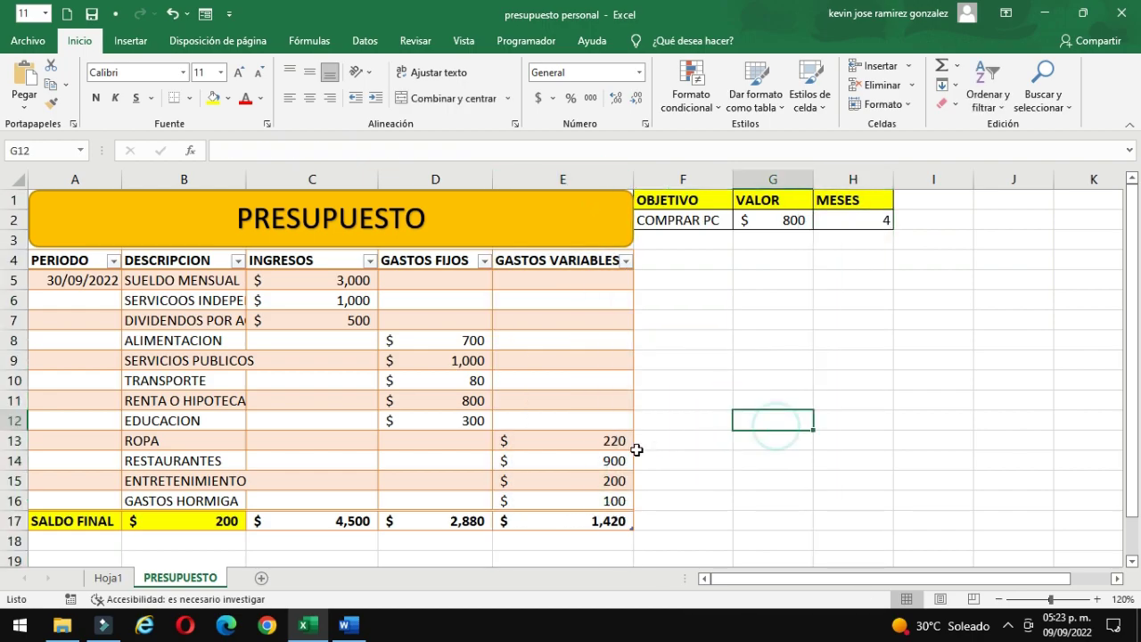
click(607, 462)
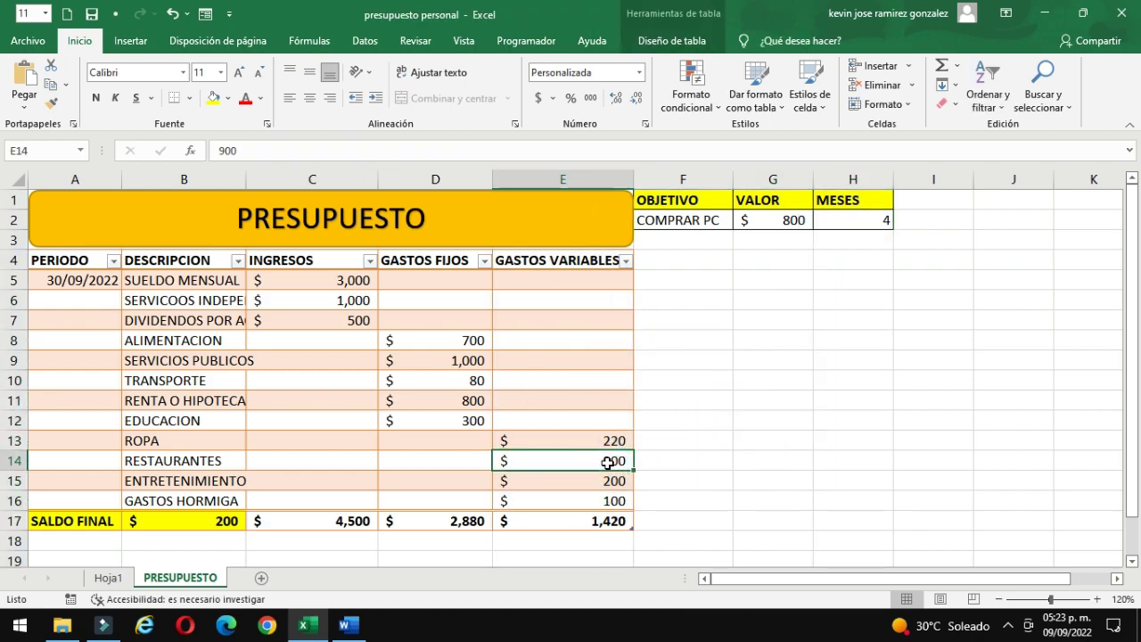
text(700)
key(Return)
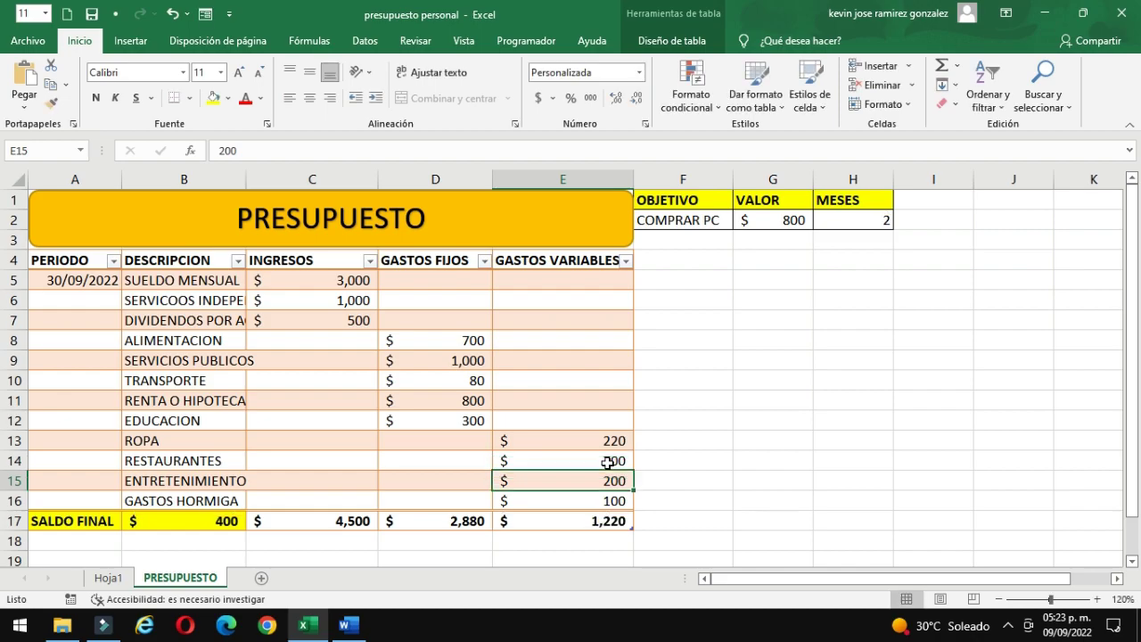
click(803, 479)
click(865, 219)
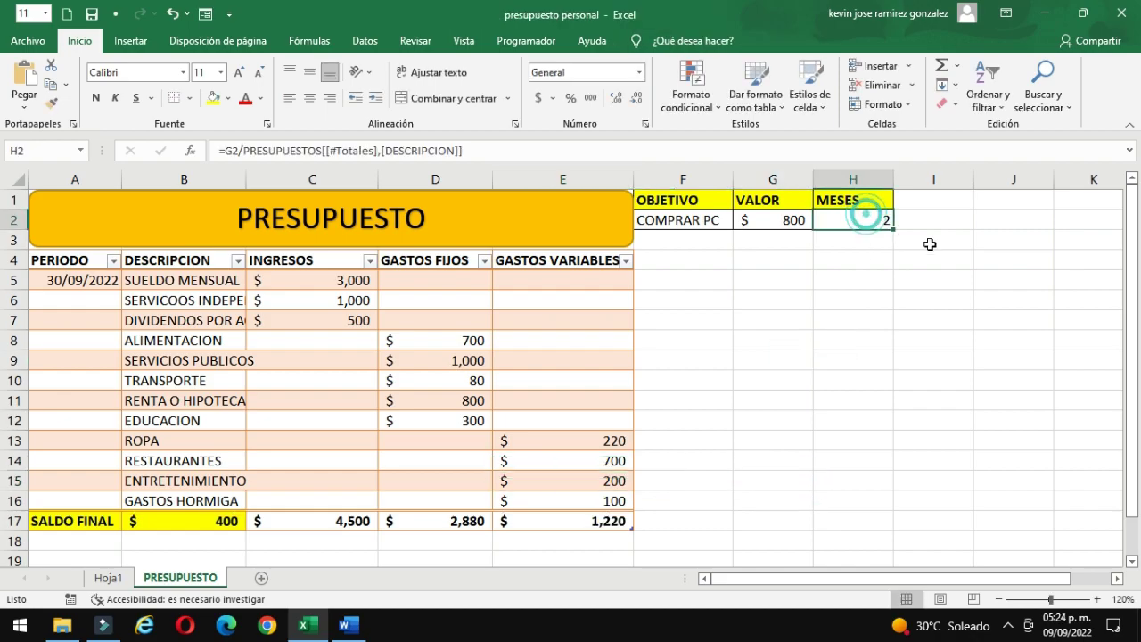
click(824, 341)
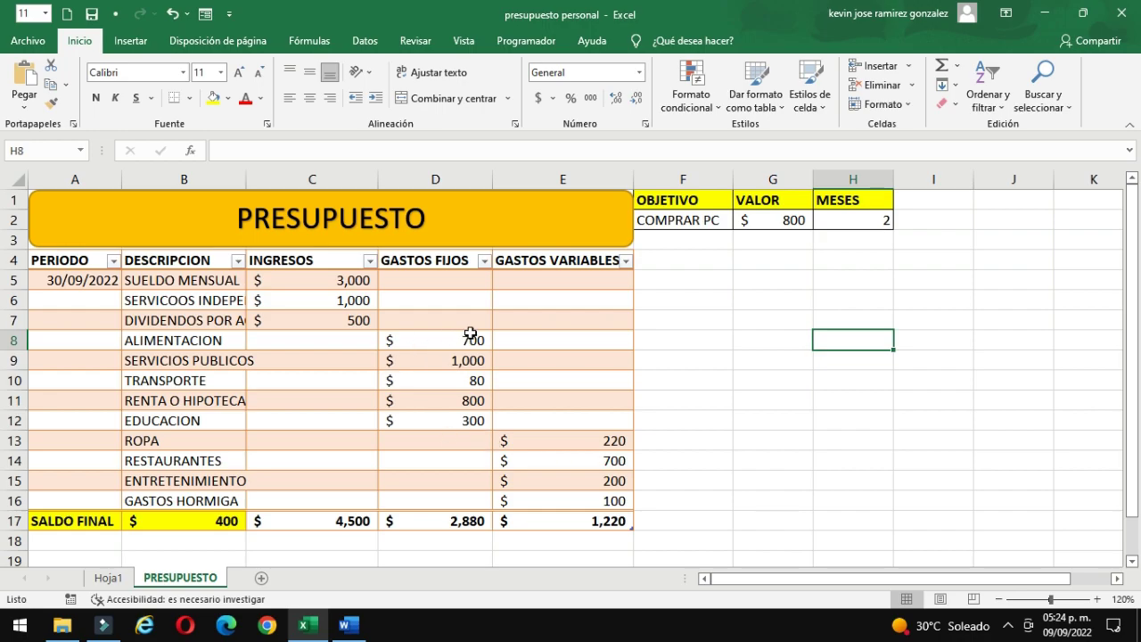
- Add an ASESORIAS income record of 400 through the data form, then close it
click(343, 385)
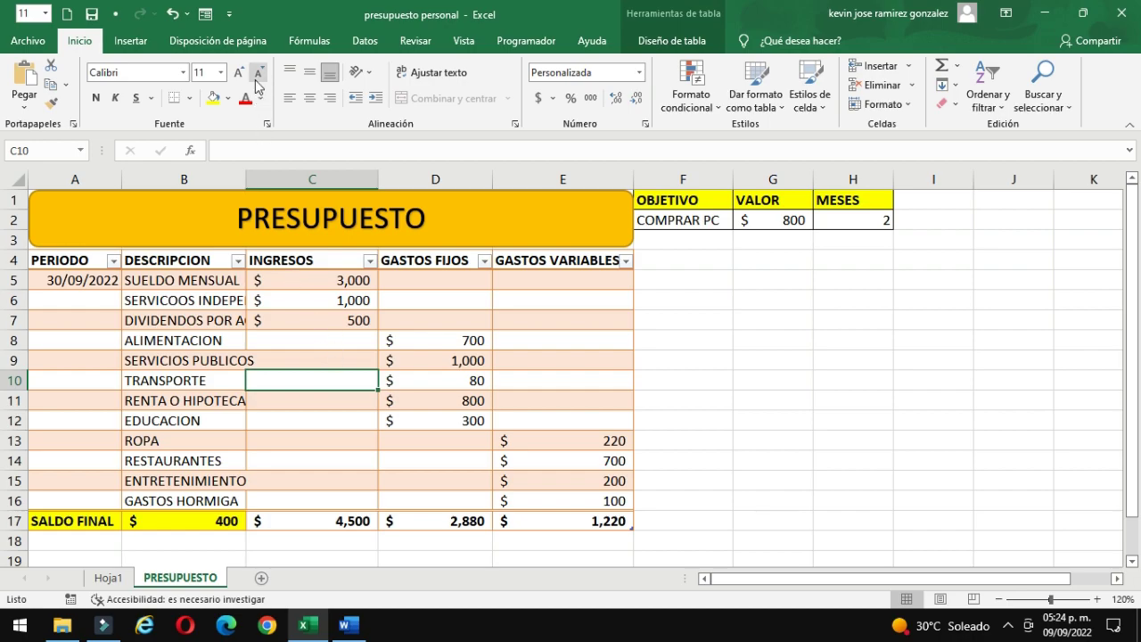
click(205, 13)
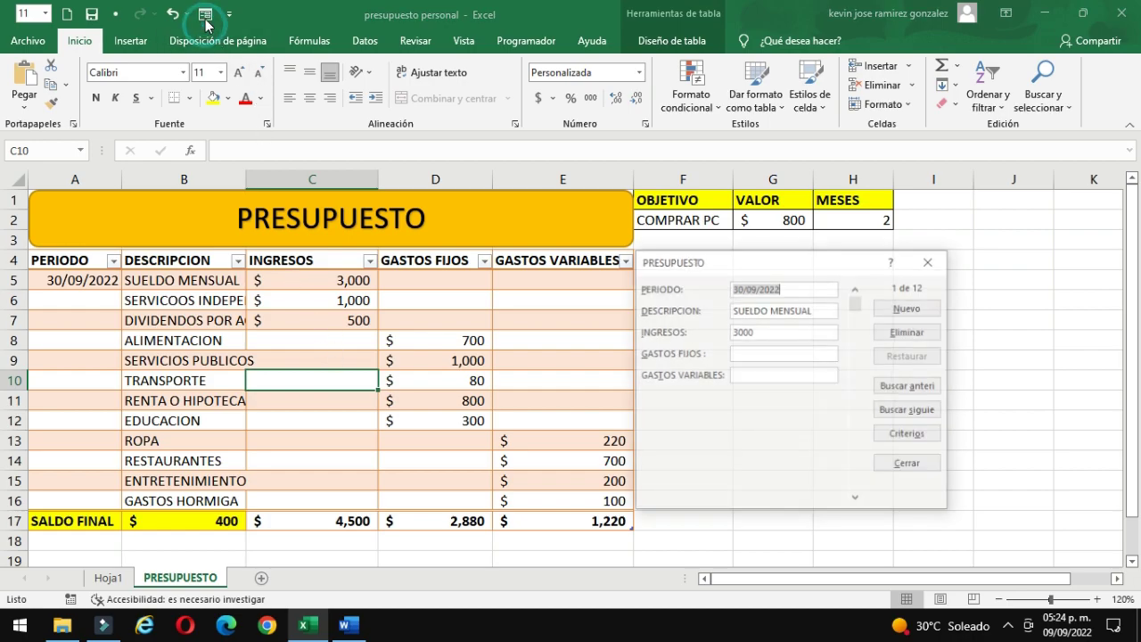
click(908, 308)
click(747, 310)
text(ASESOR)
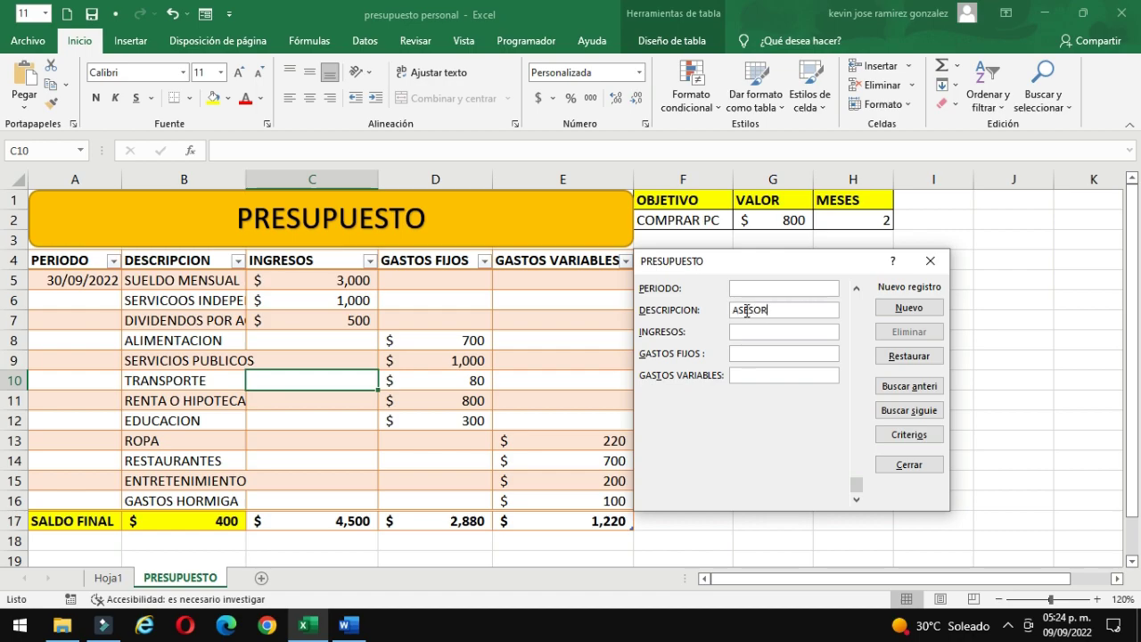
text(IAS)
click(750, 332)
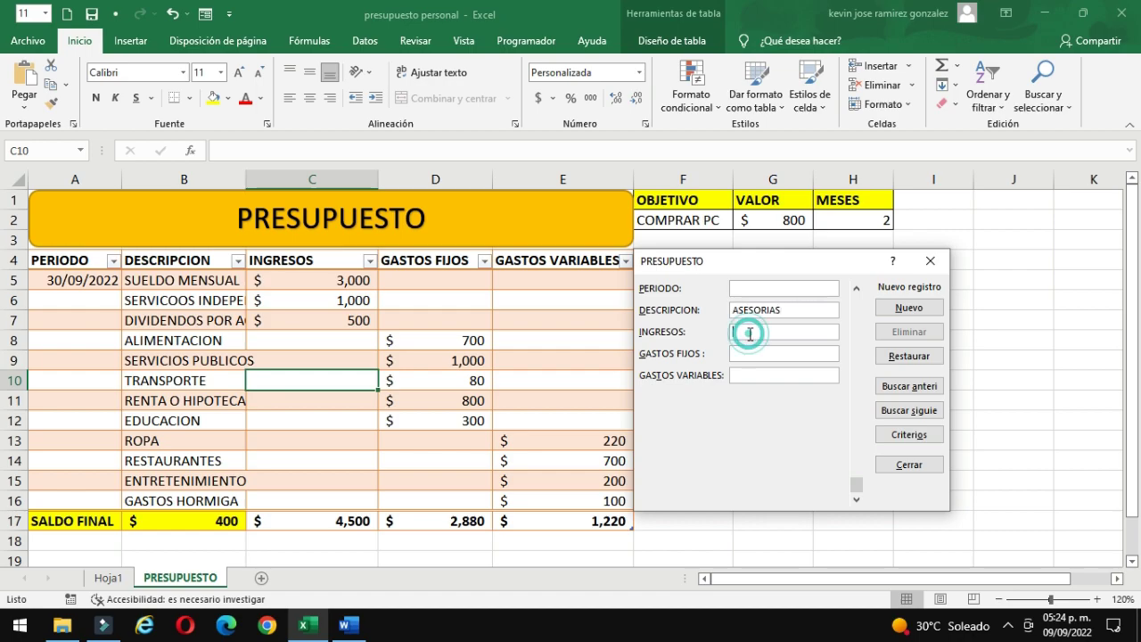
text(400)
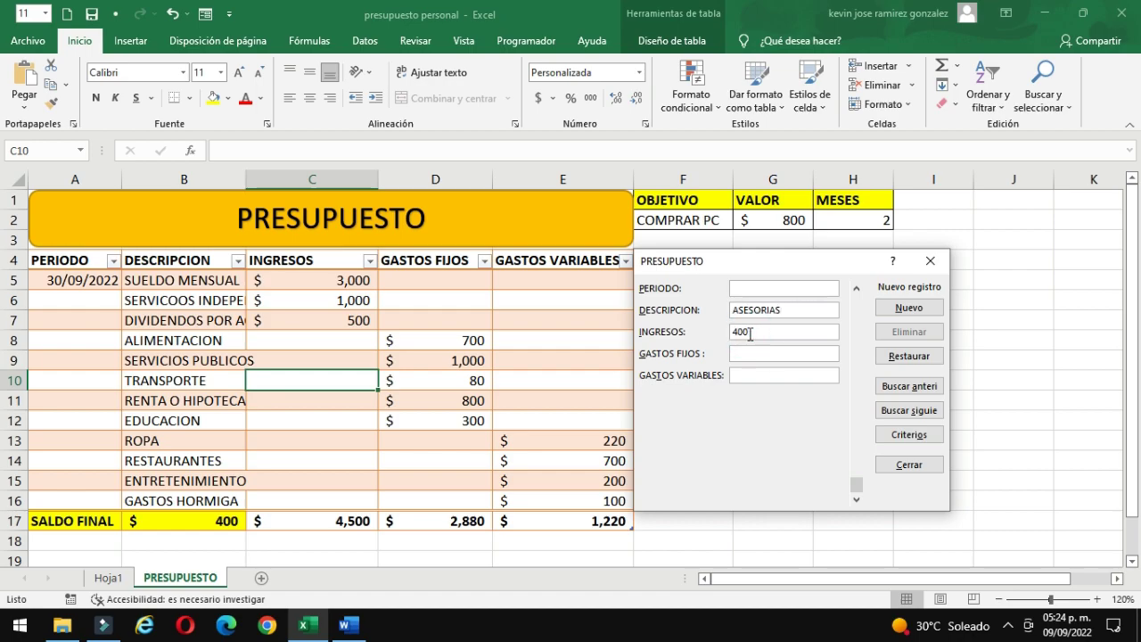
key(Return)
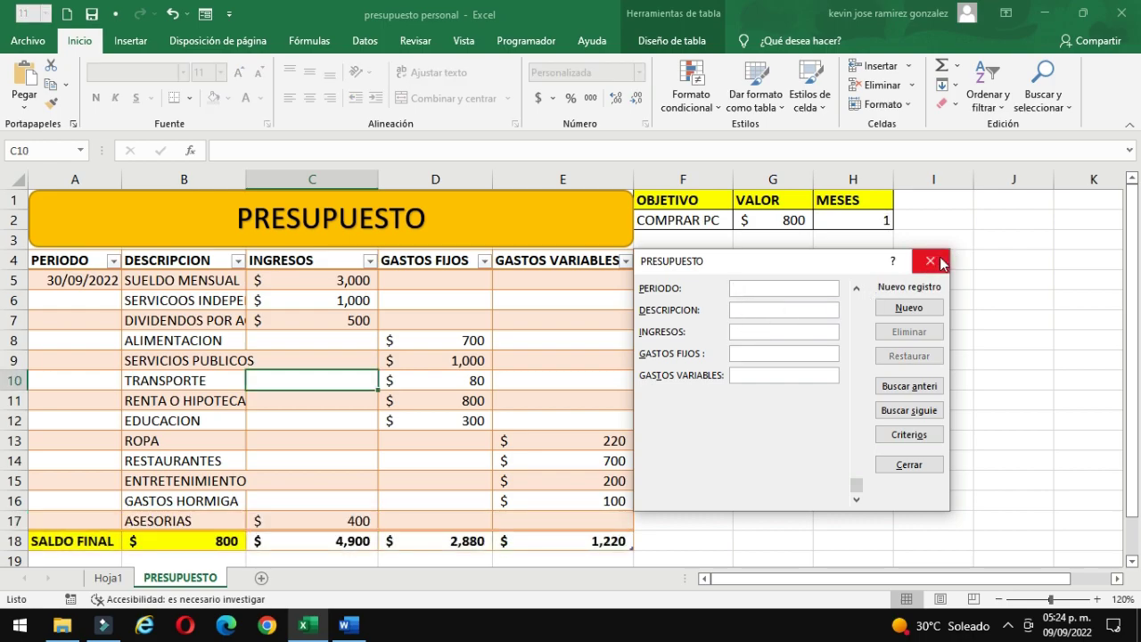
click(930, 262)
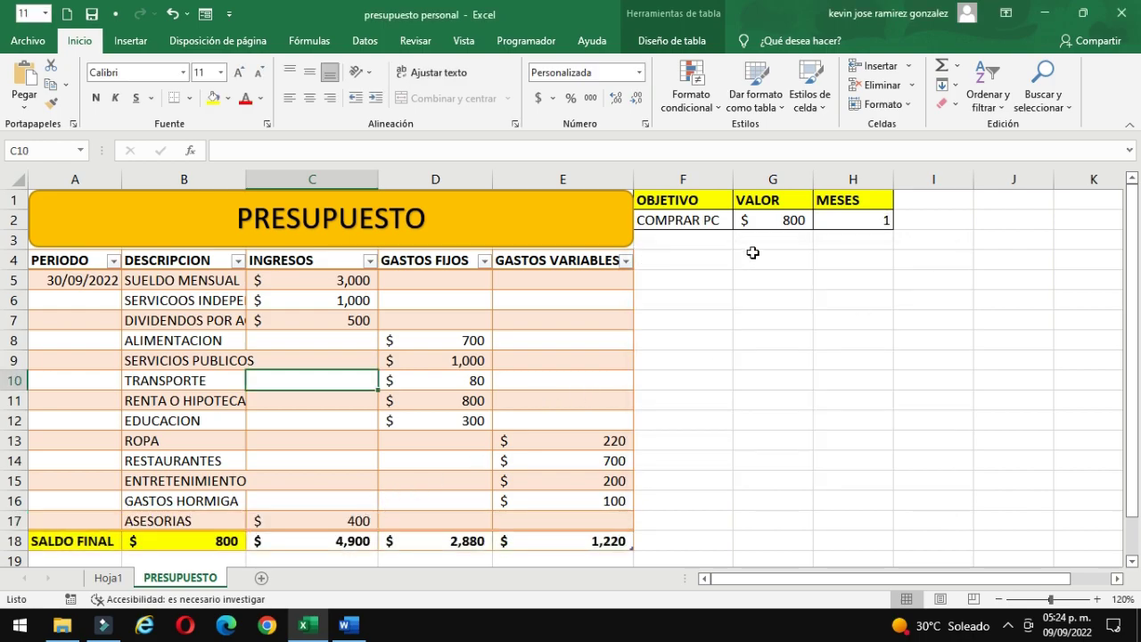
click(854, 220)
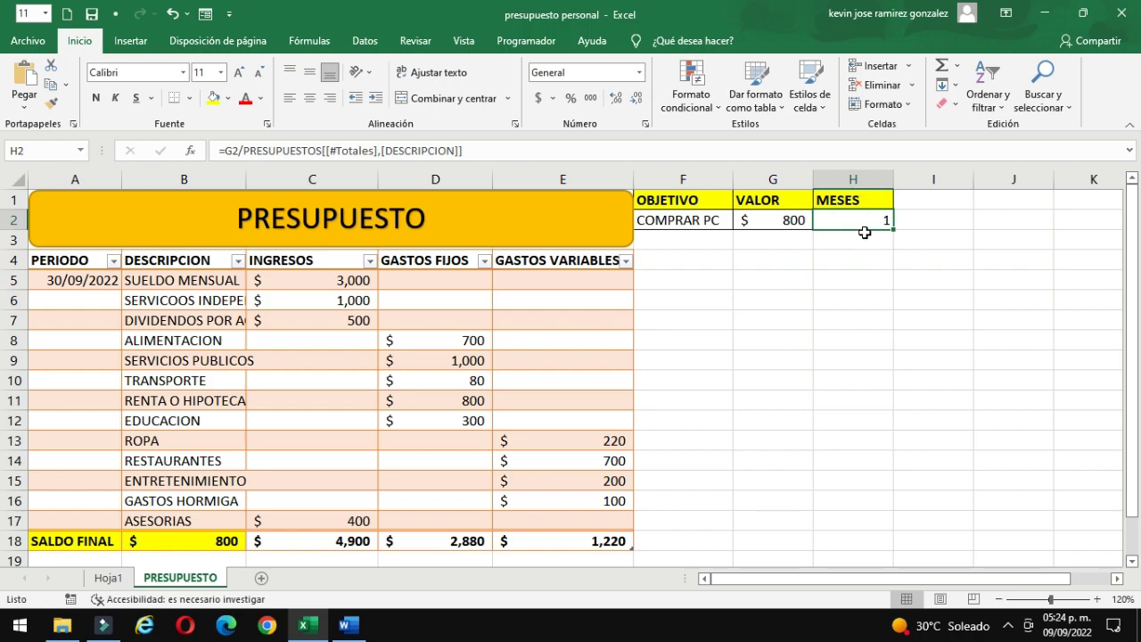